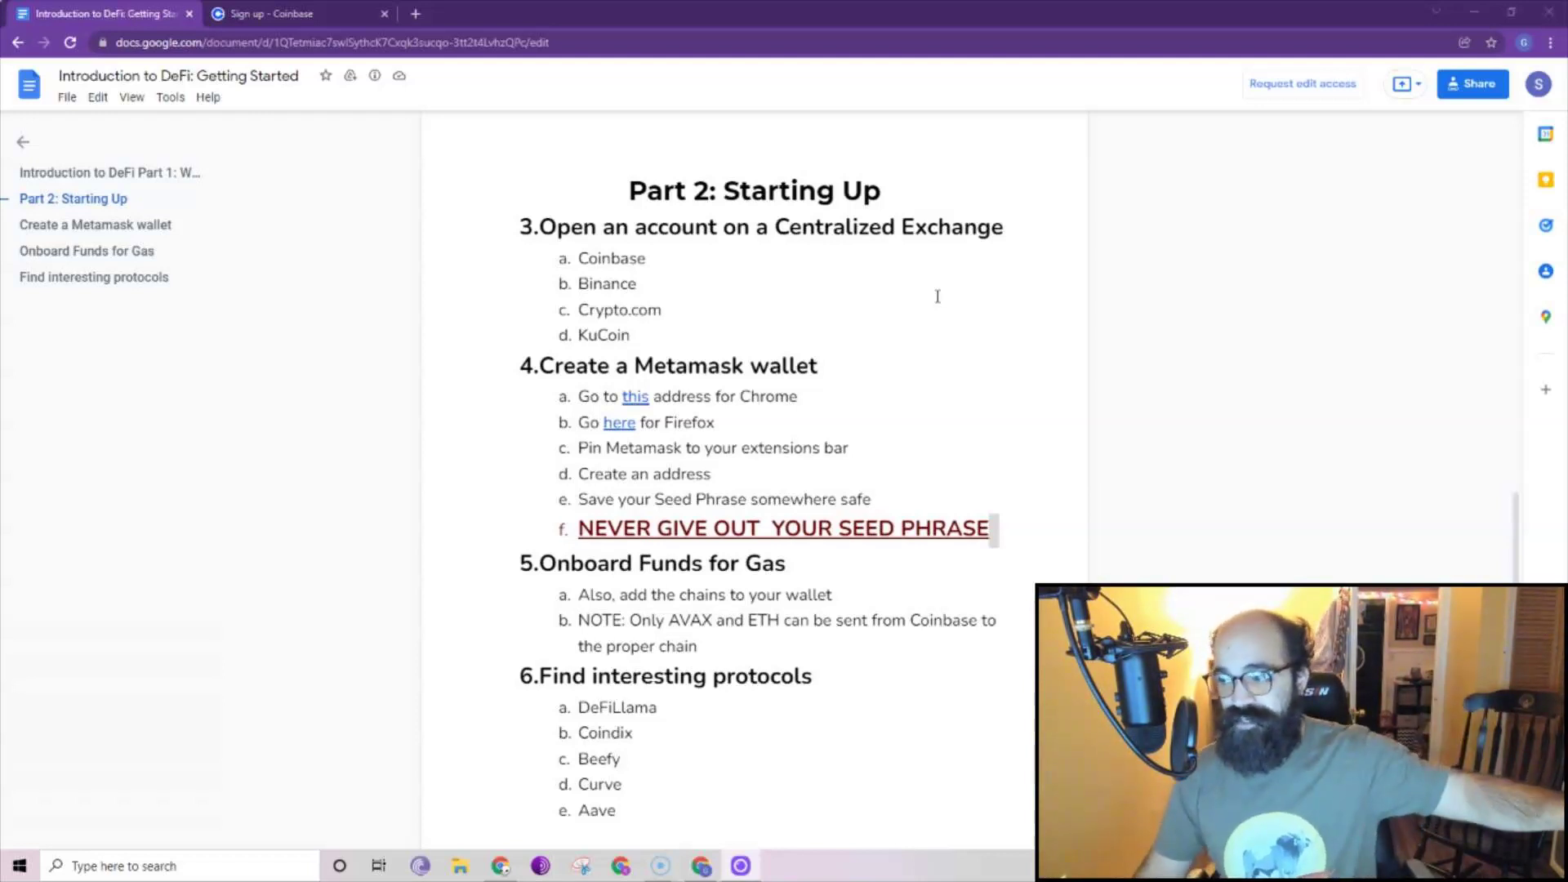
Highlight Coinbase, Crypto.com, KuCoin and Binance in the guide's exchange list, then clear the selection.
double_click(617, 269)
drag(663, 312, 585, 313)
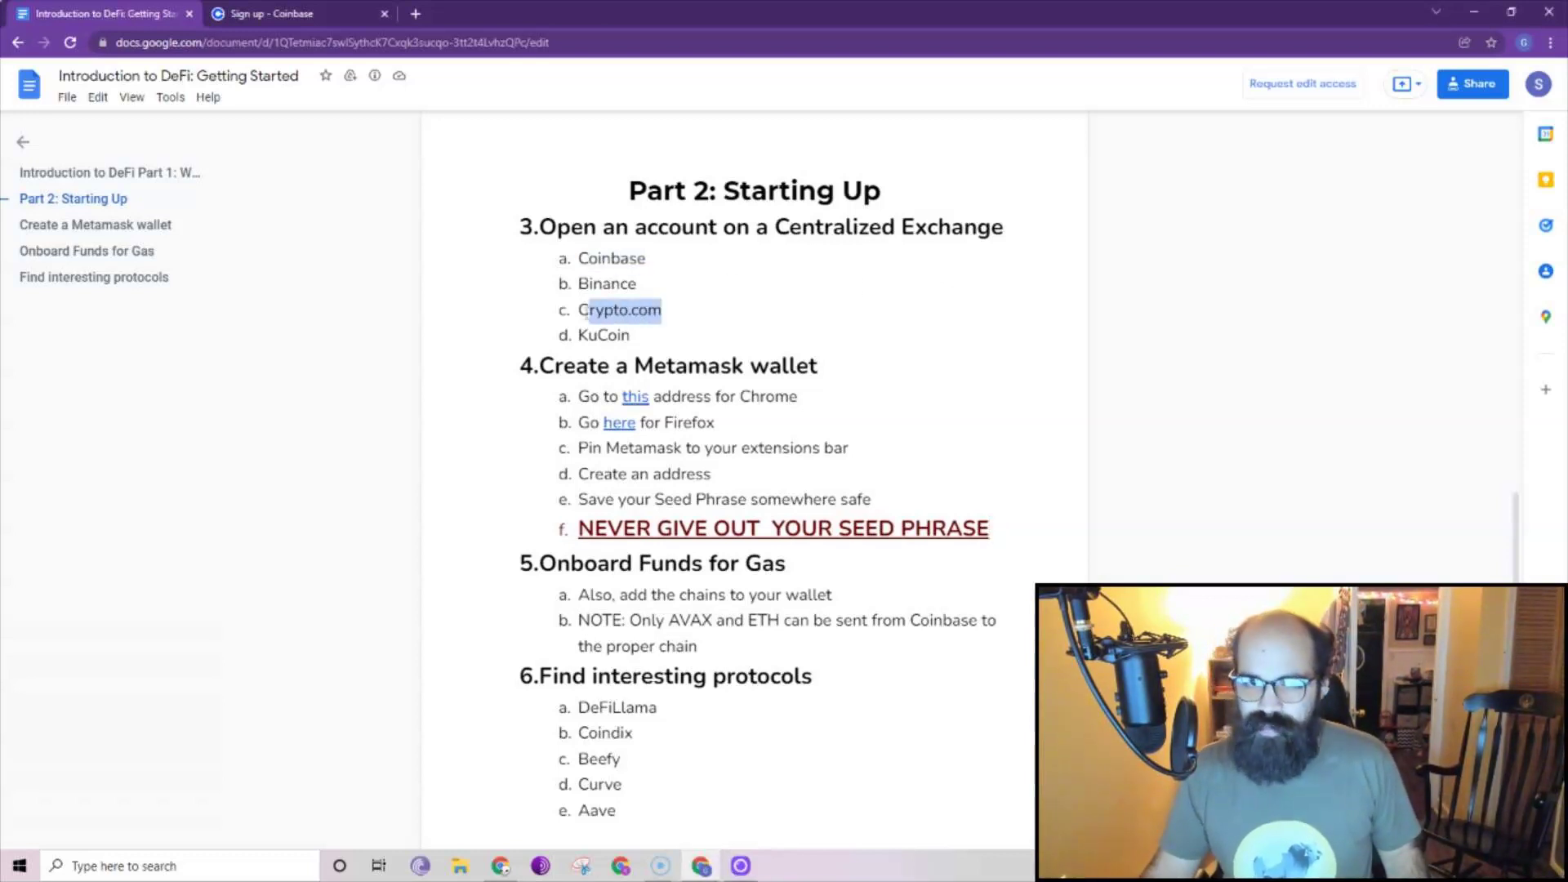
double_click(606, 336)
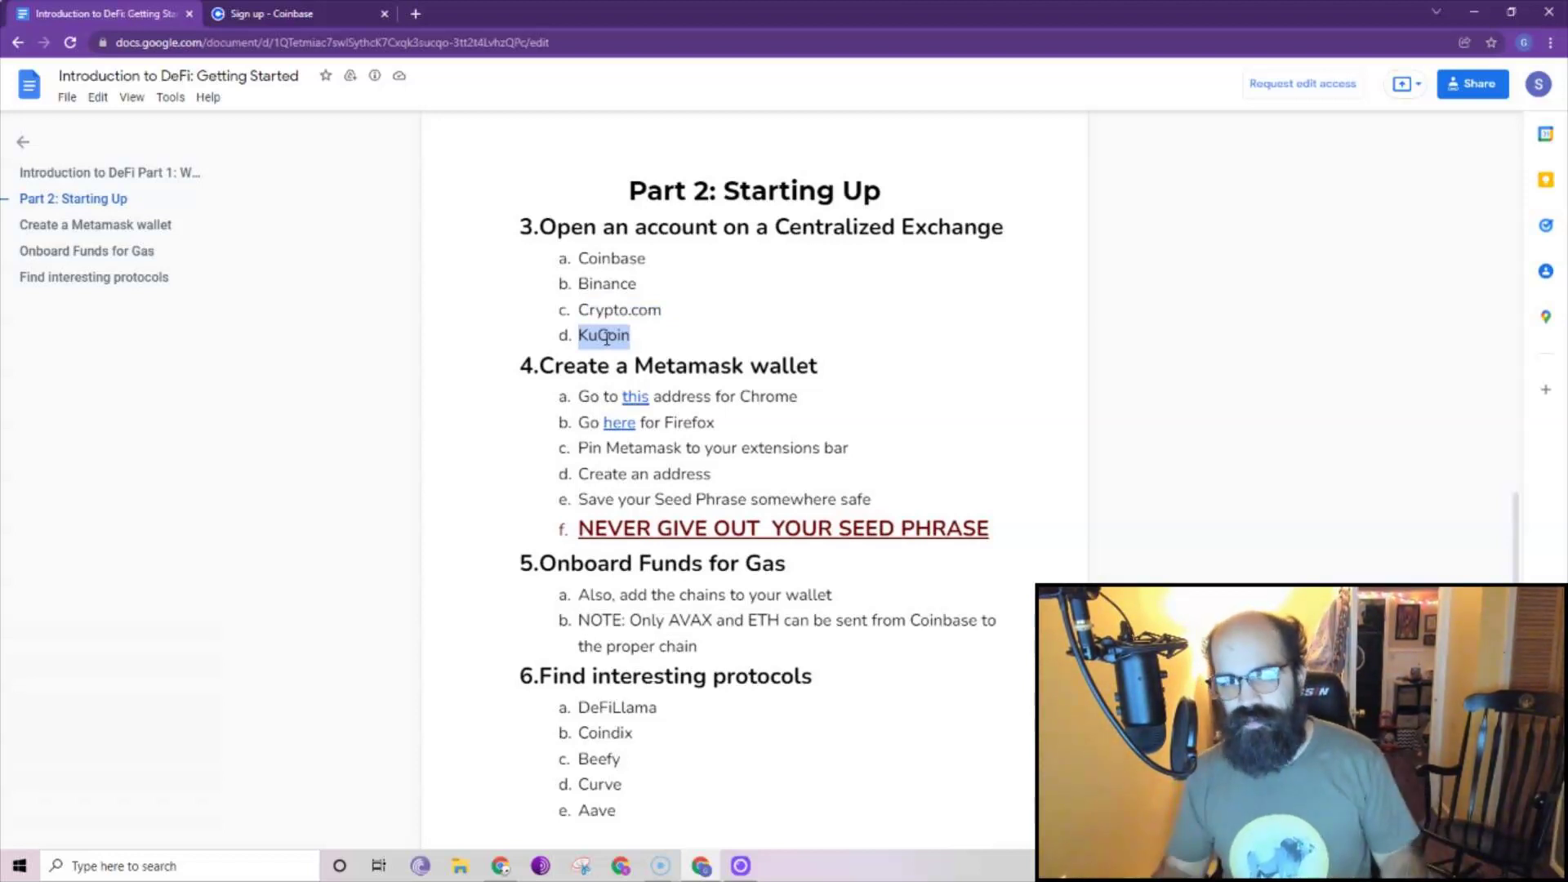
double_click(609, 284)
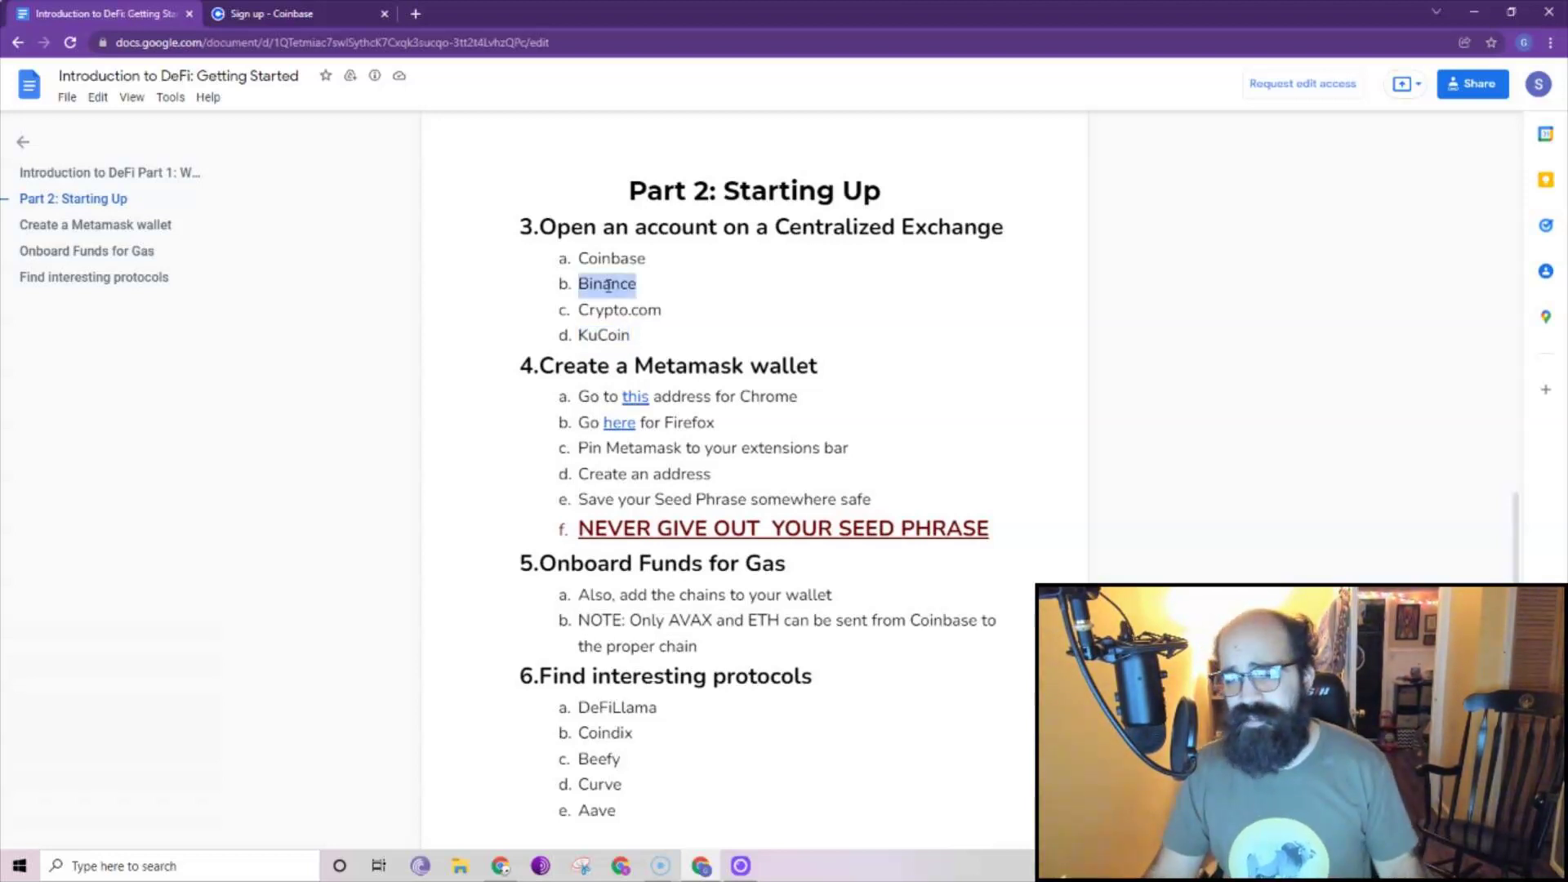
double_click(633, 309)
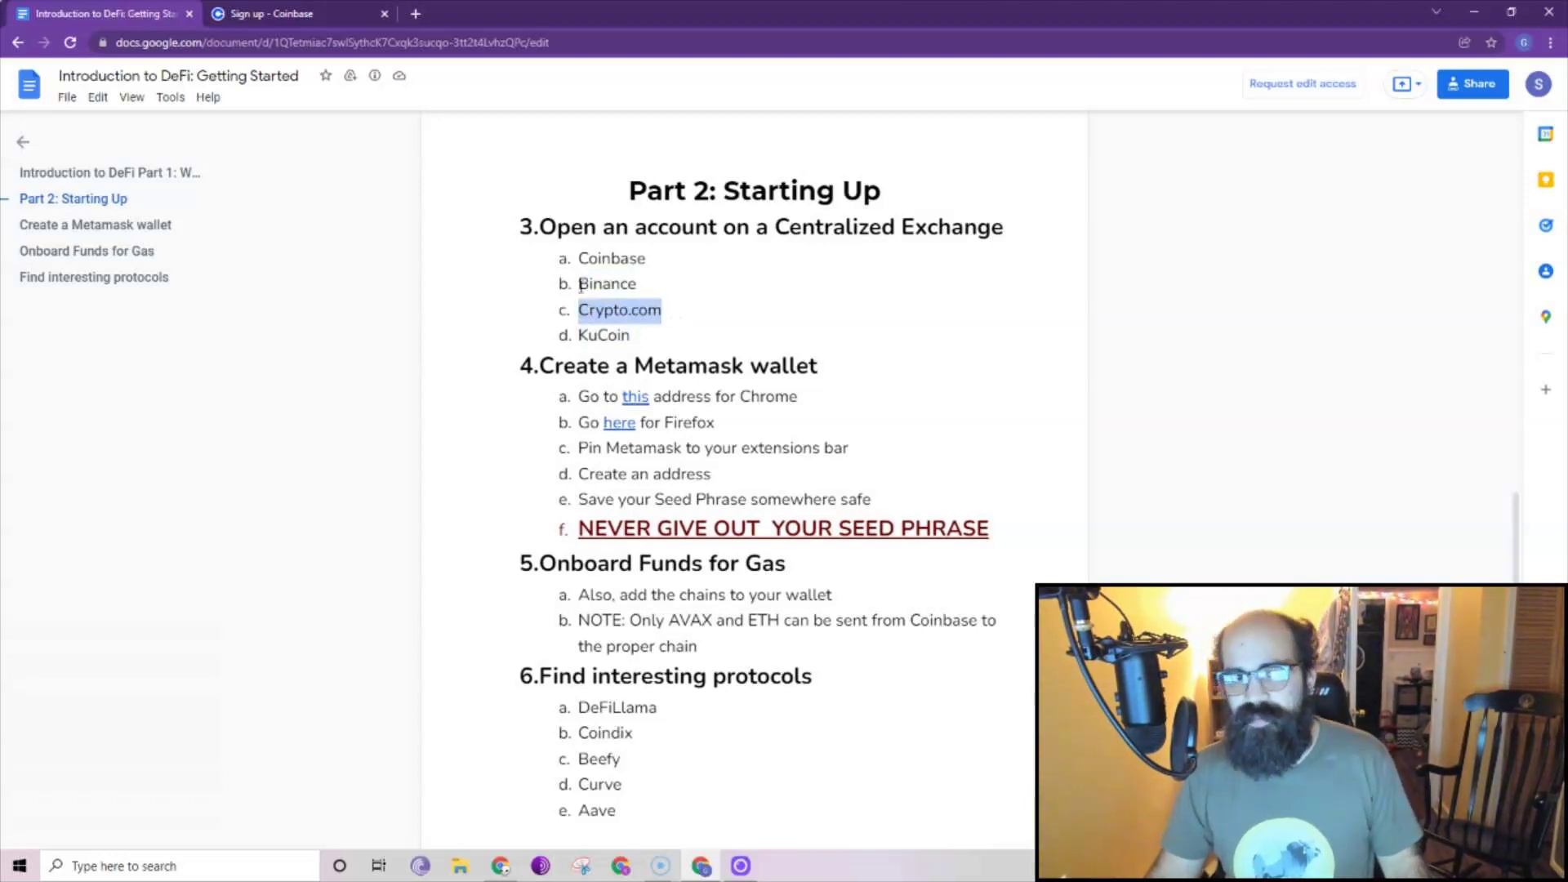
double_click(593, 259)
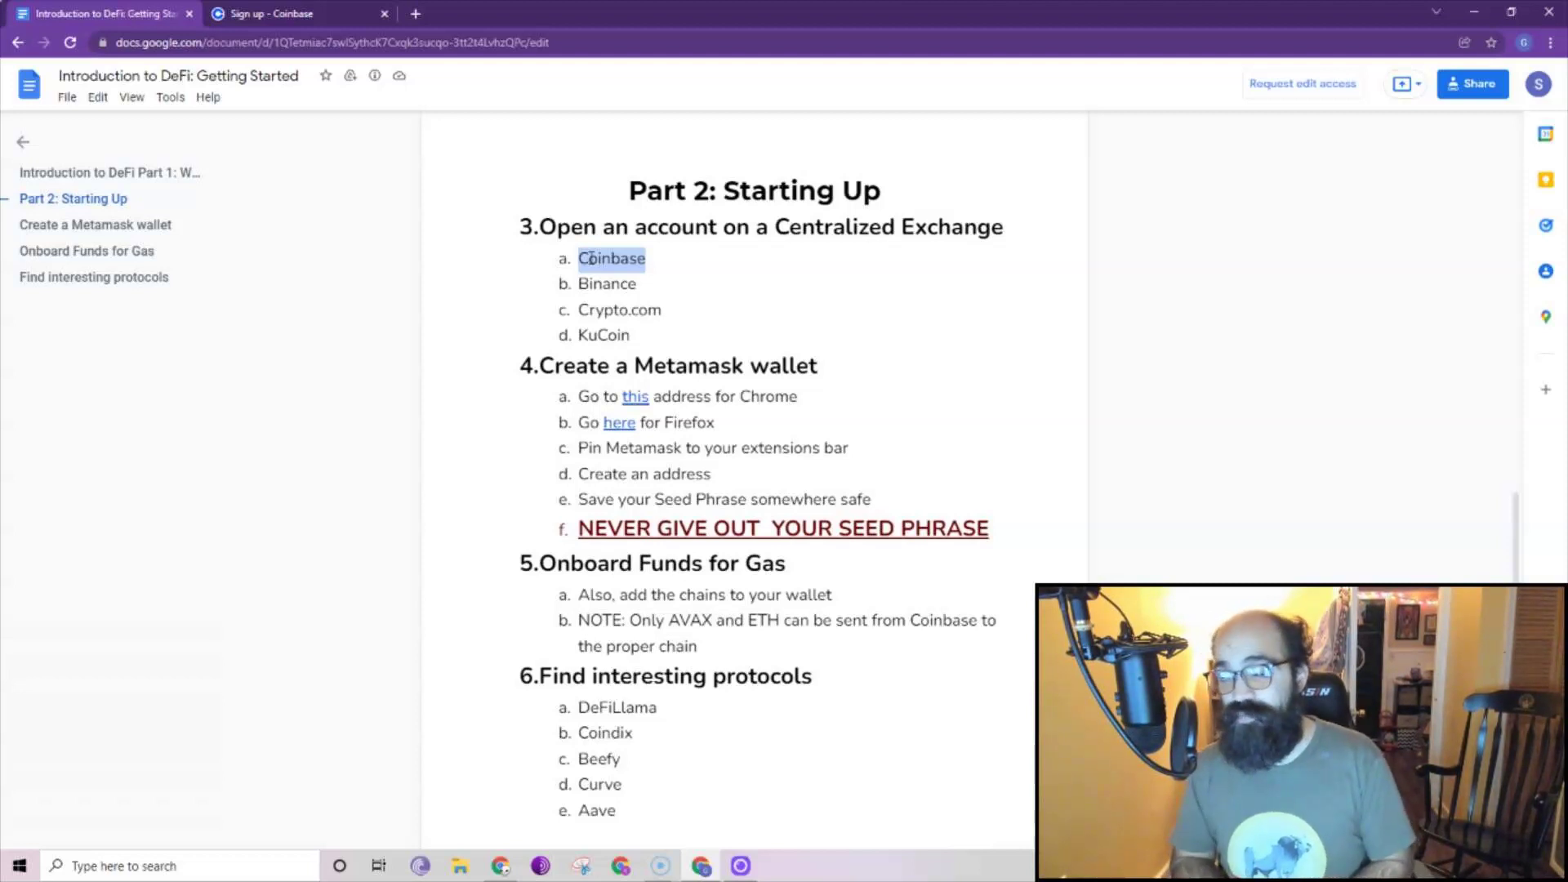
click(653, 256)
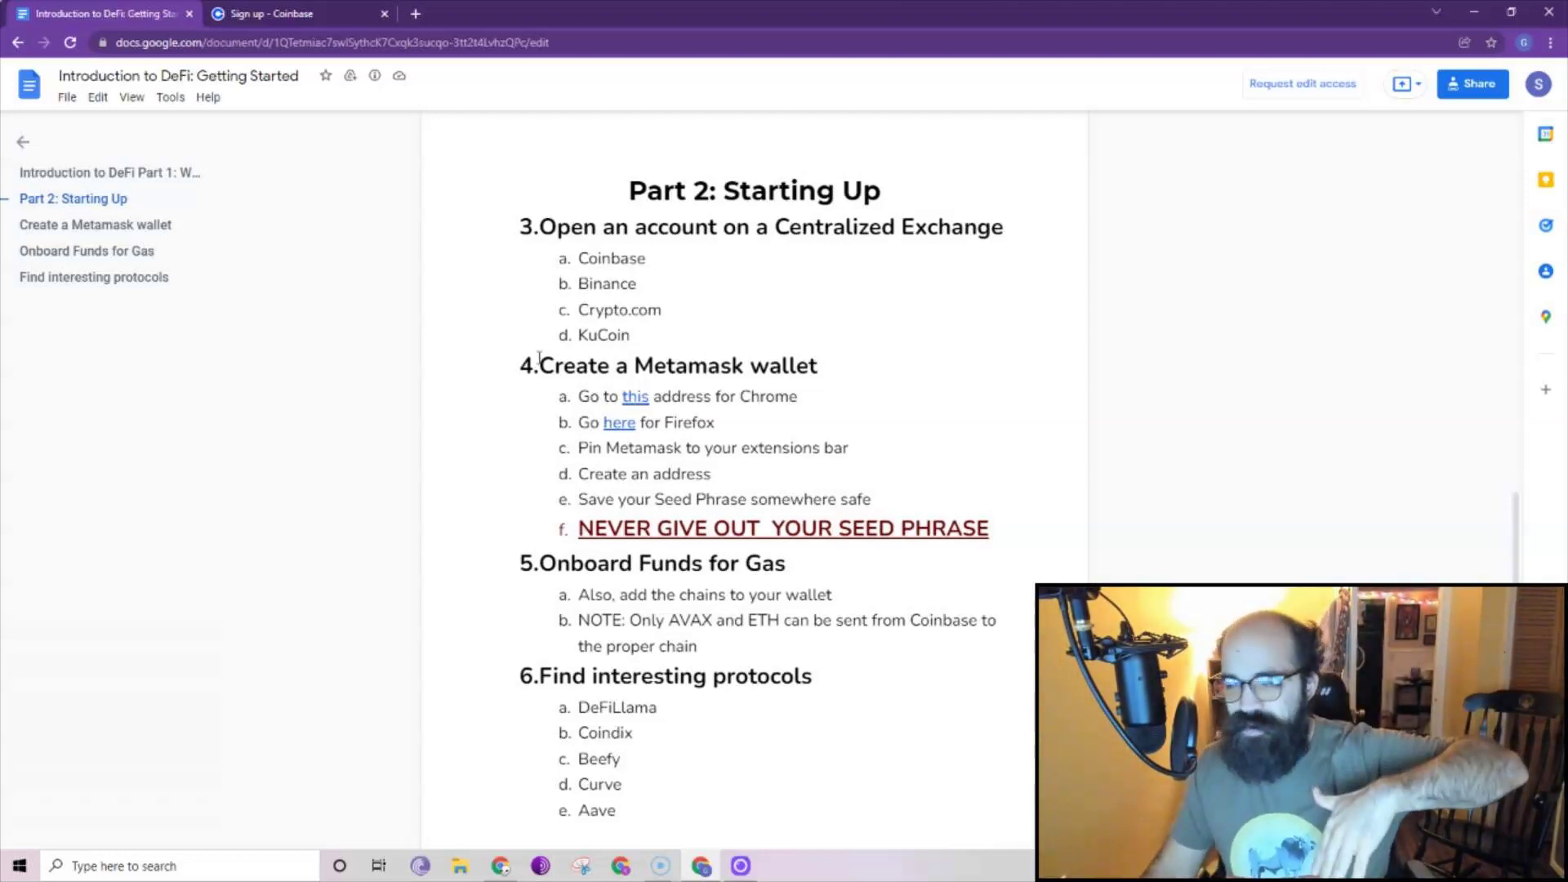
Close the 'Sign up - Coinbase' tab, leaving the DeFi guide at Part 2: Starting Up.
scroll(539, 360, up, 10)
scroll(714, 456, down, 10)
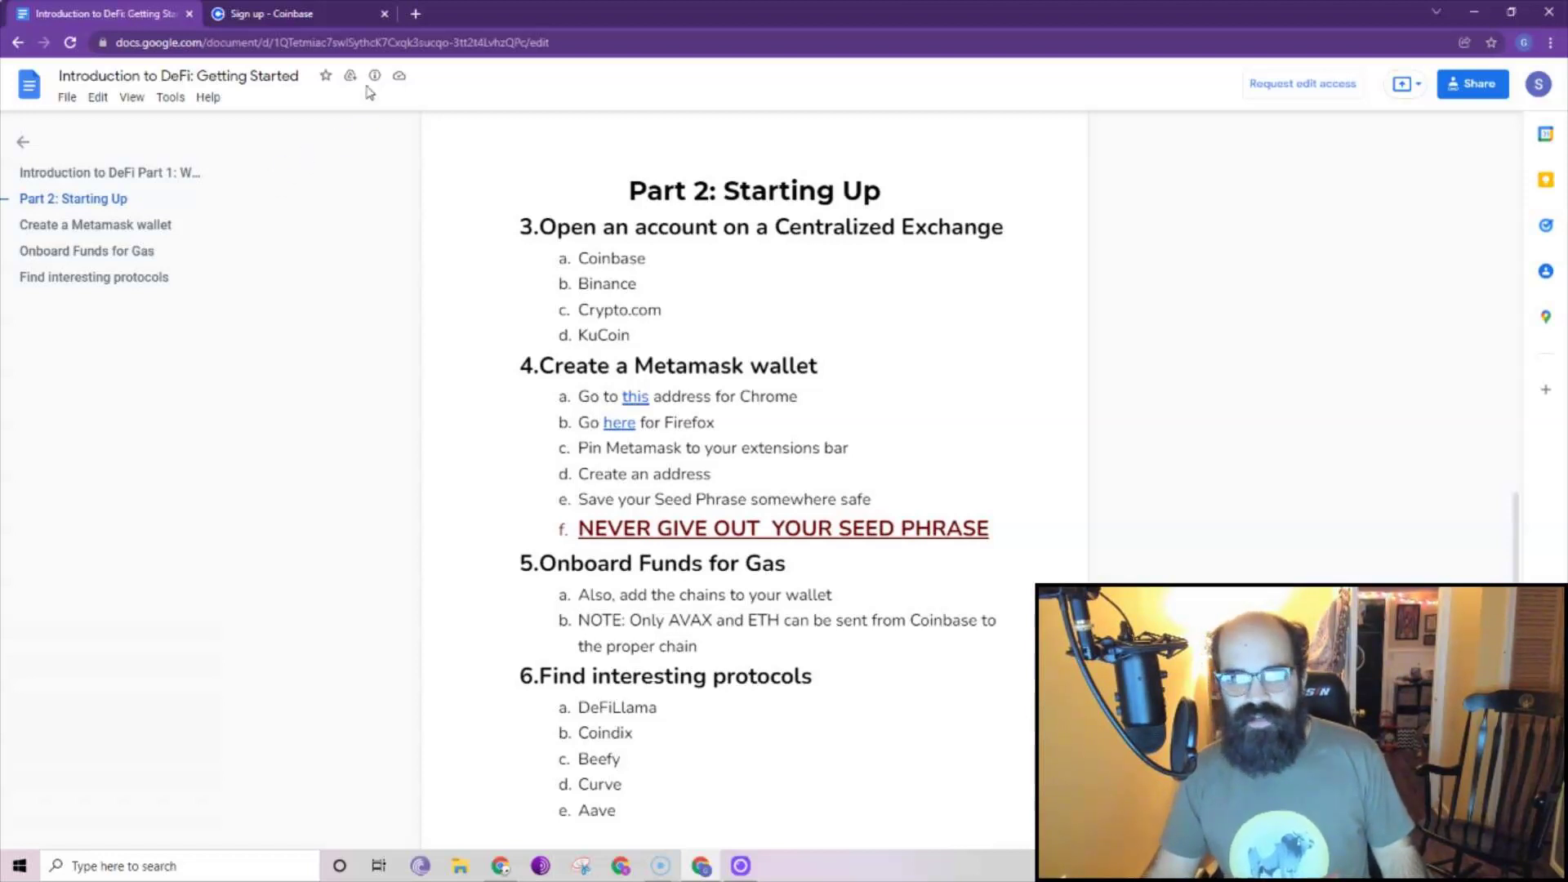
click(384, 13)
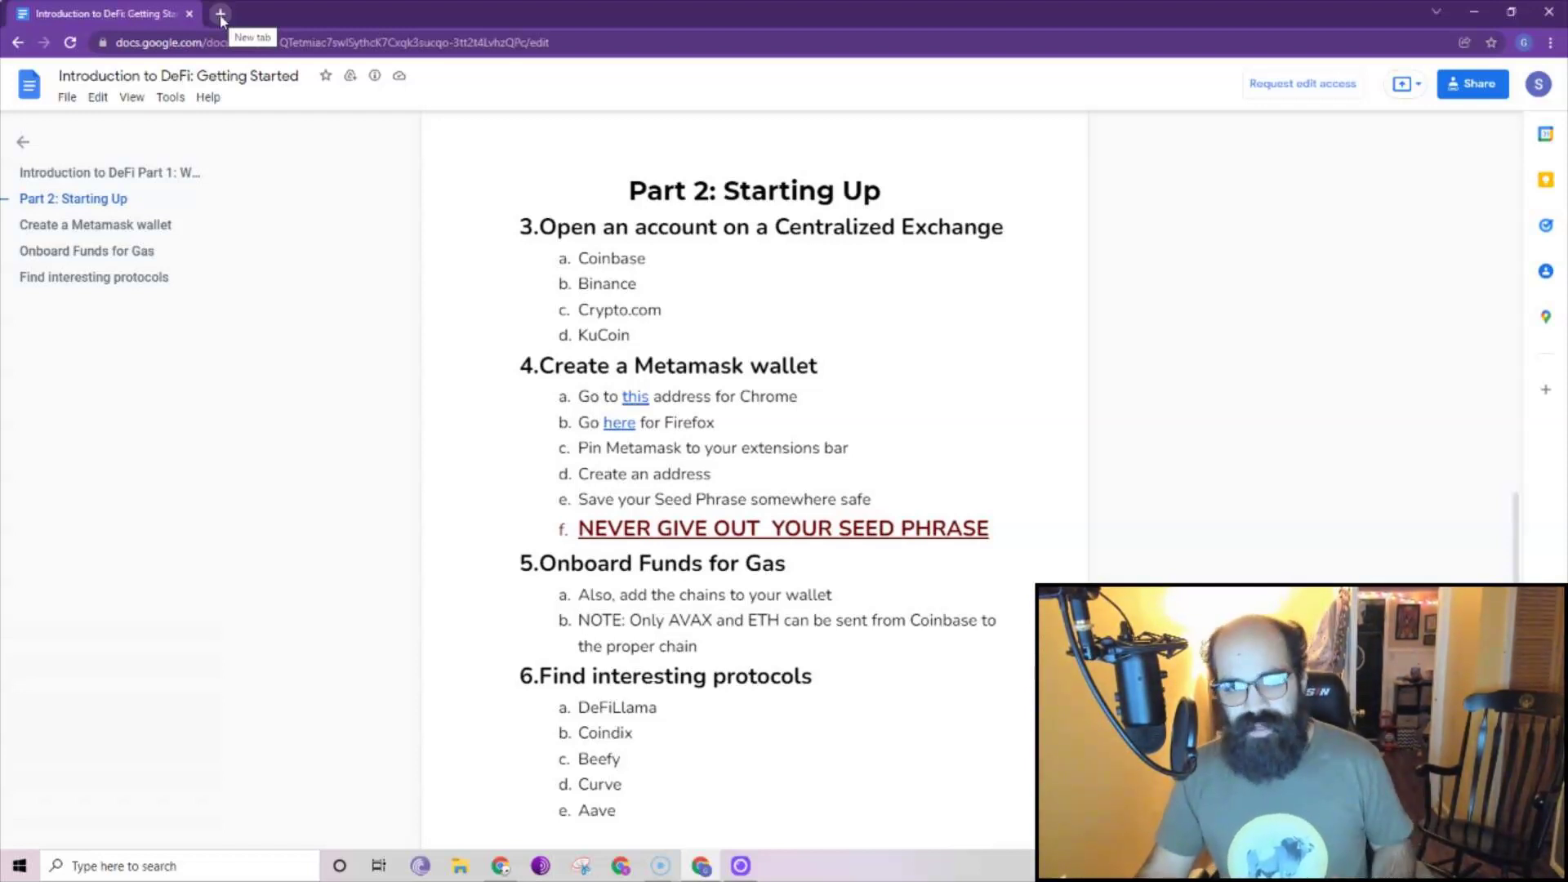
Open MetaMask's Chrome Web Store page from the guide's link and close the empty tab.
click(220, 15)
click(249, 45)
key(ctrl+Tab)
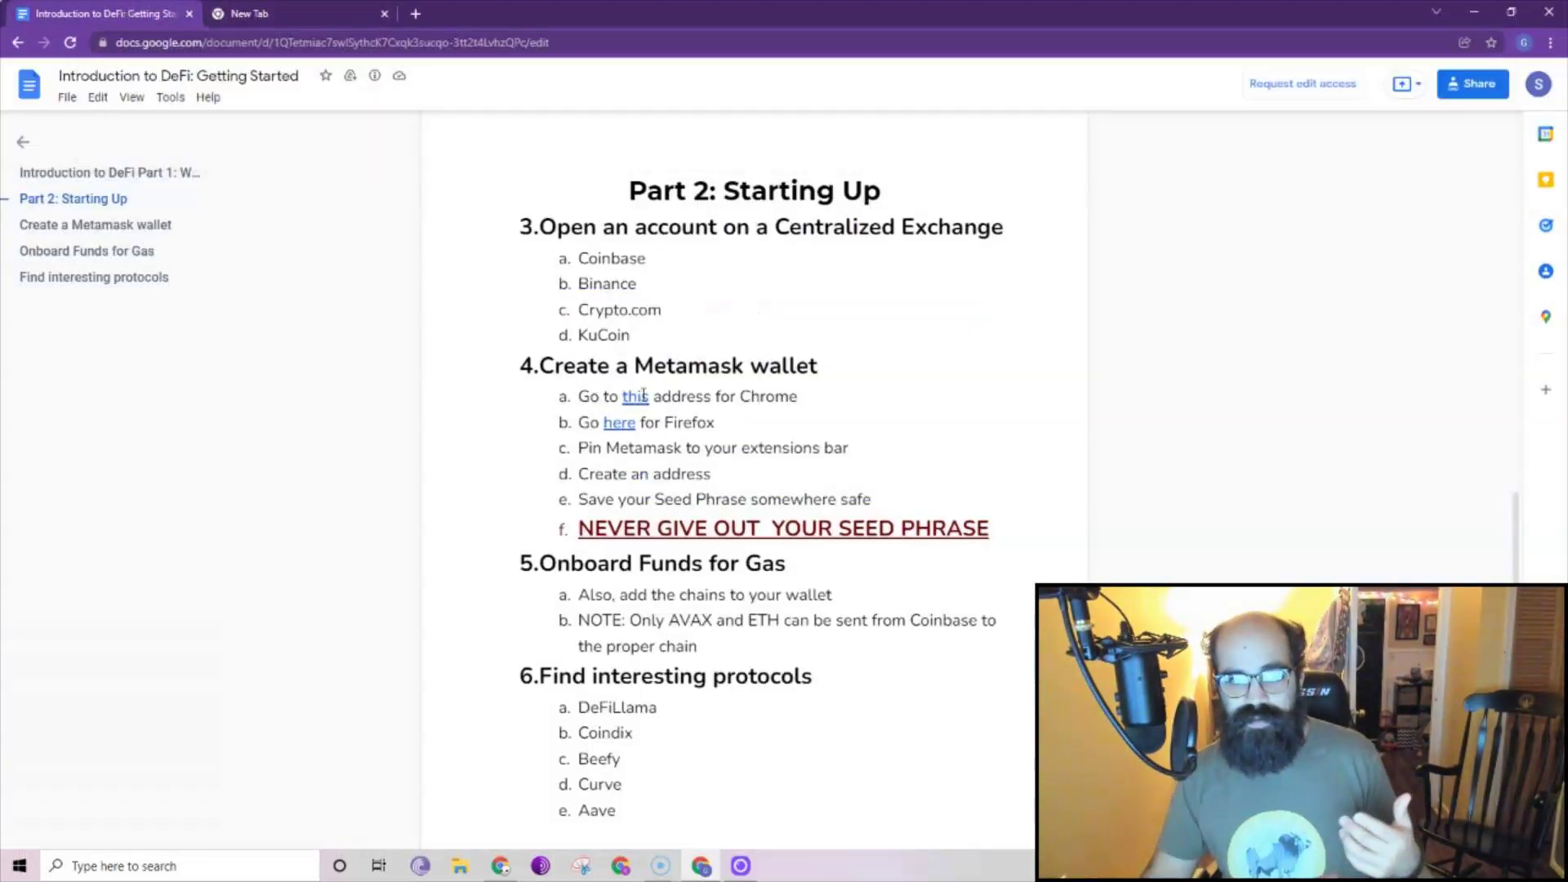
mouse_move(643, 397)
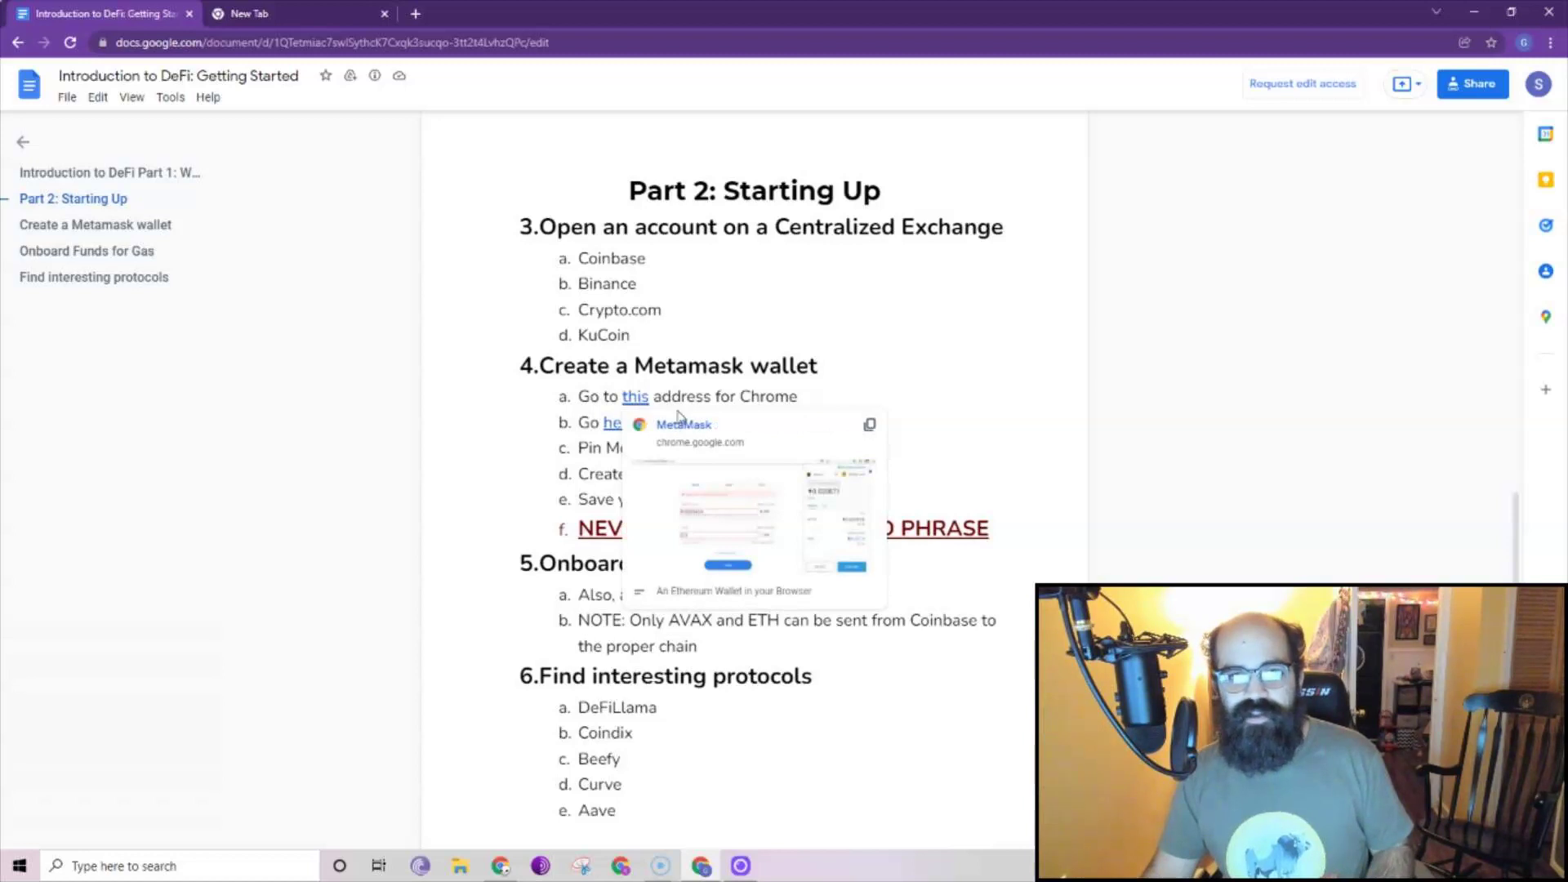
click(713, 431)
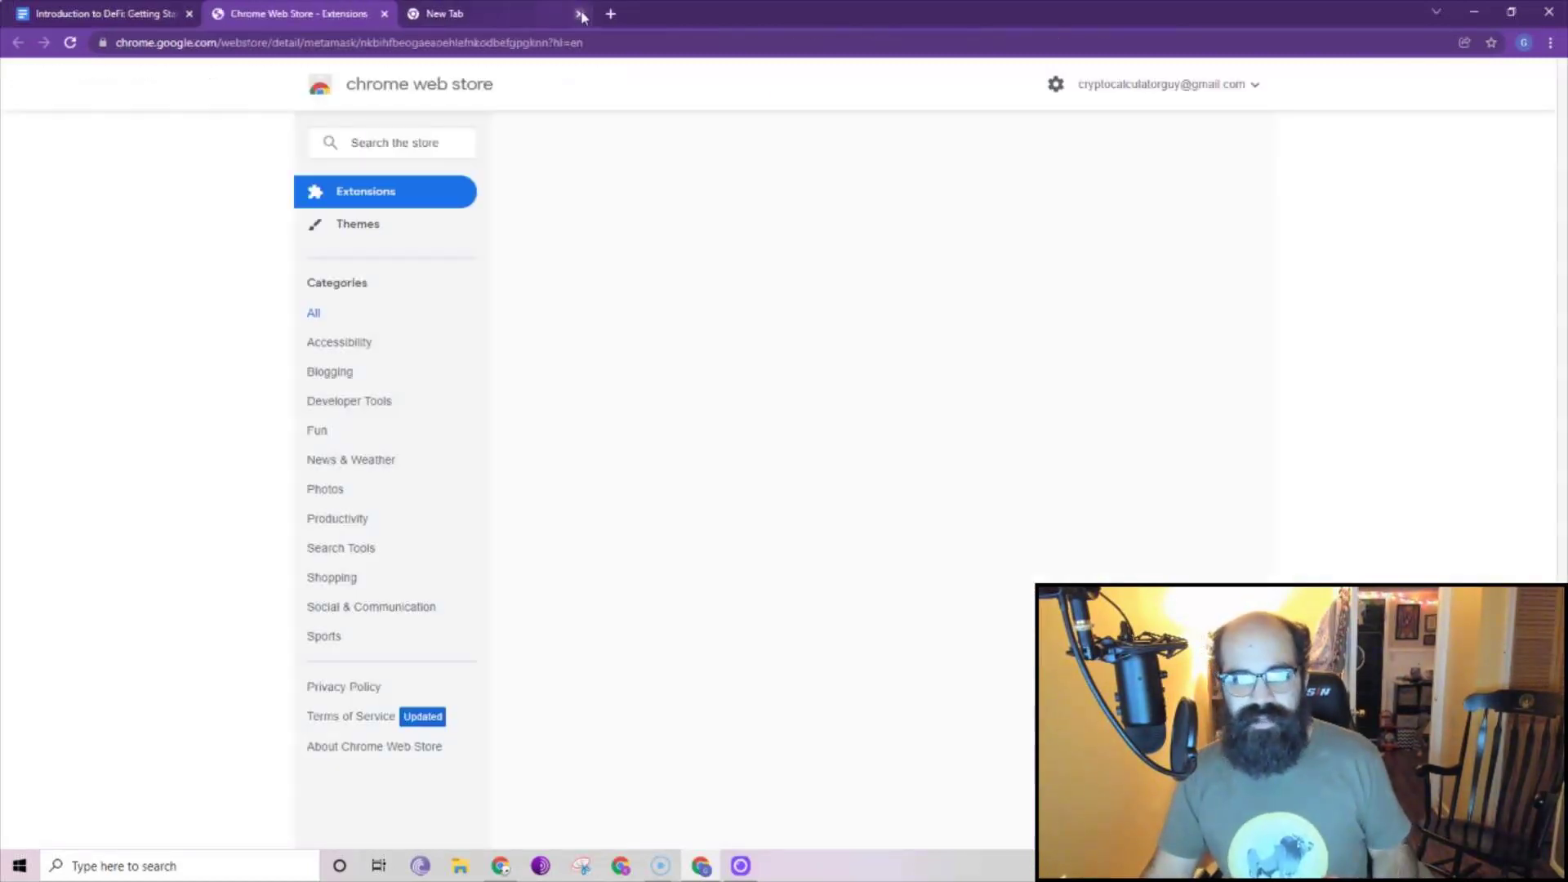
click(580, 14)
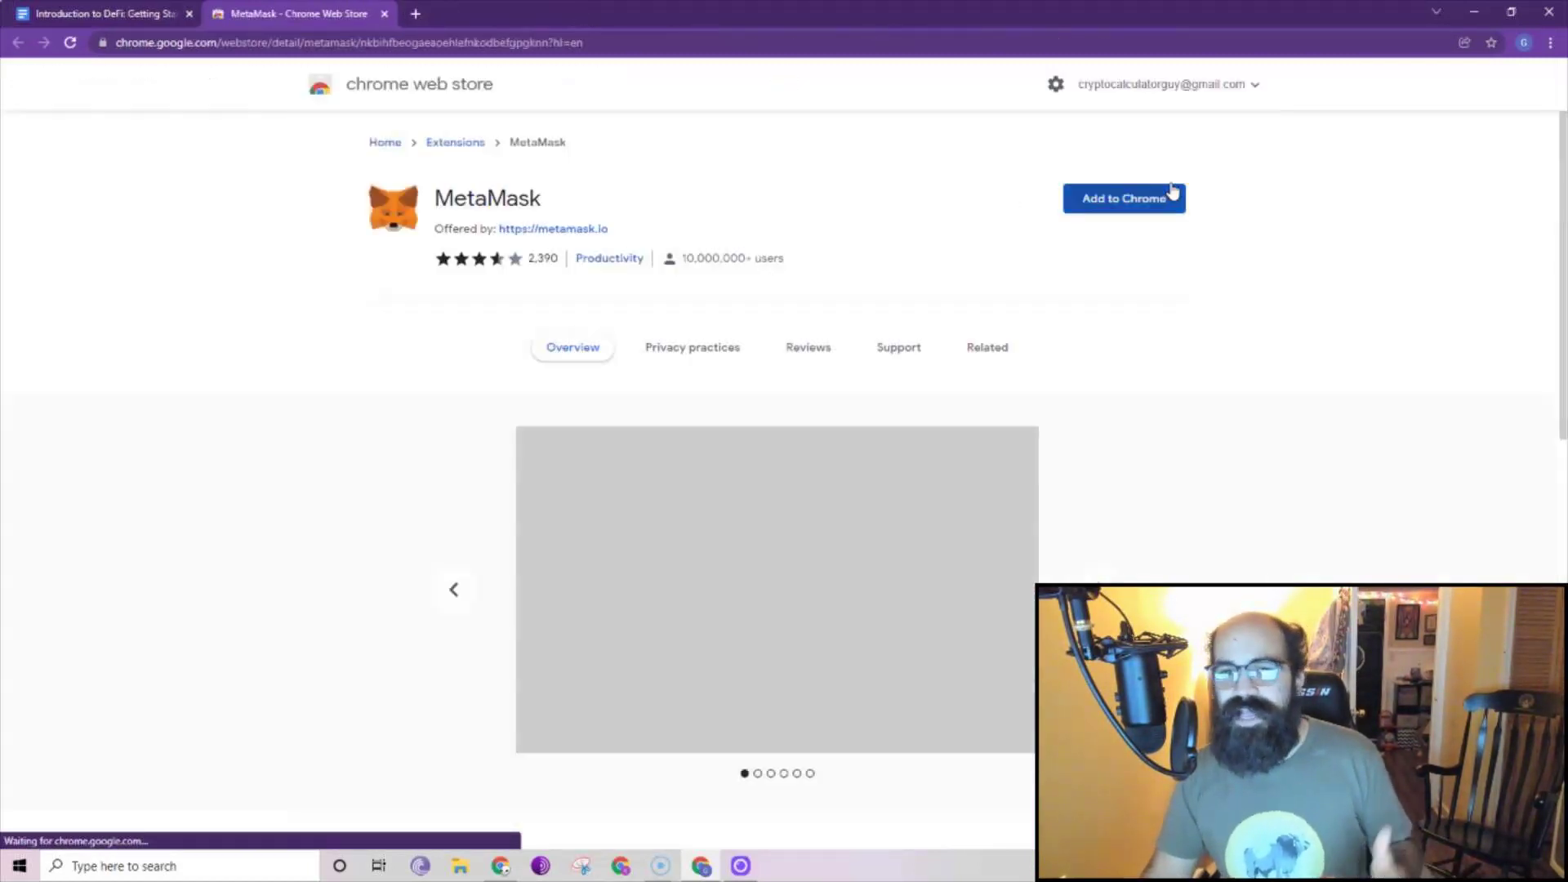
Add the MetaMask extension to Chrome and dismiss the added notice.
click(1149, 206)
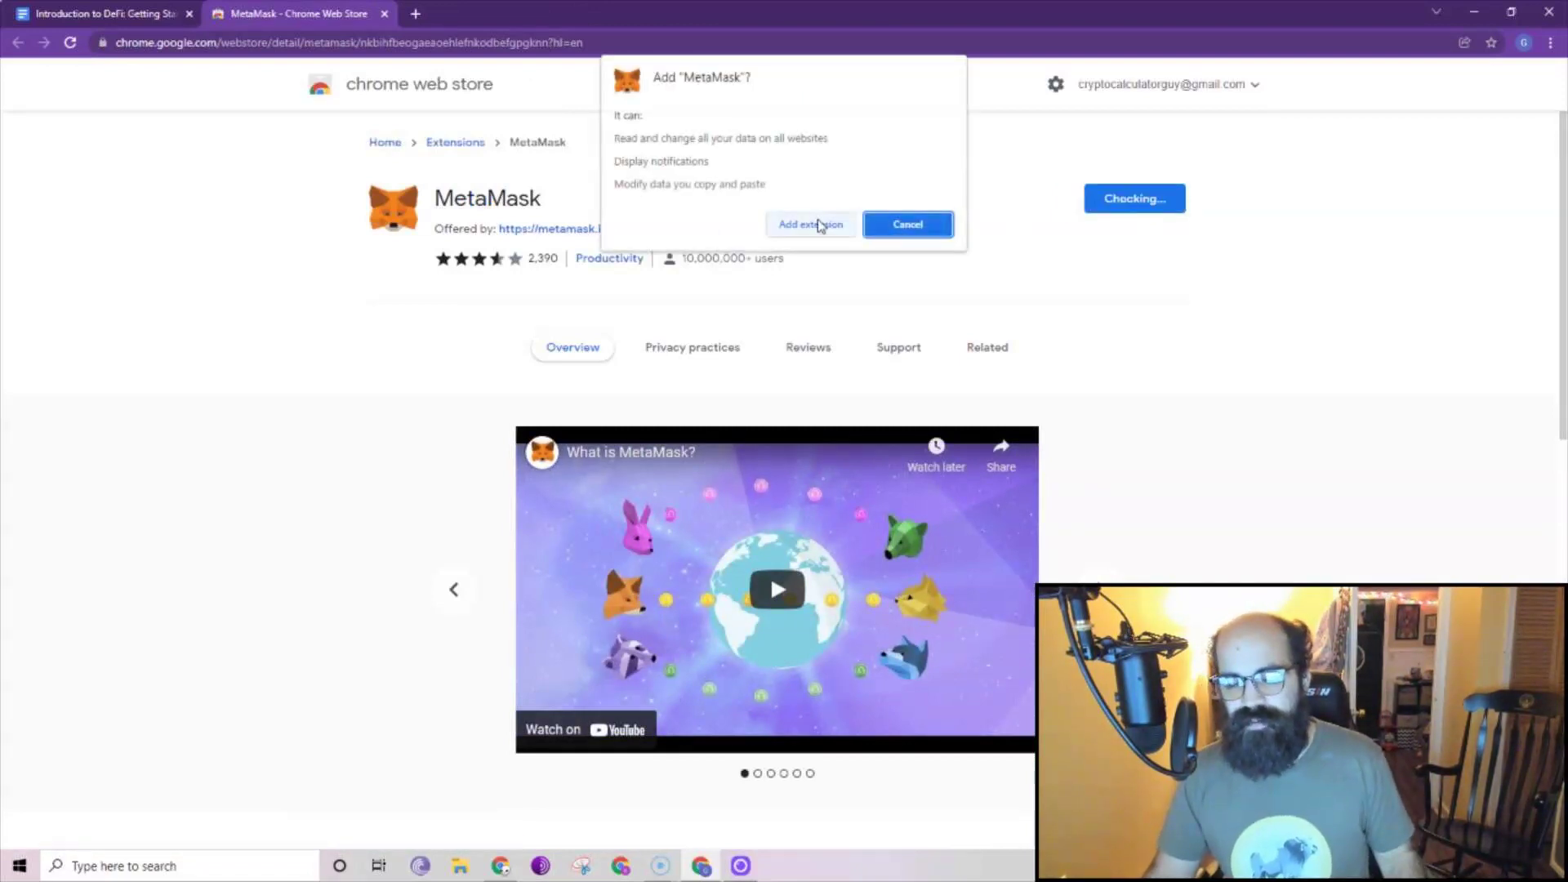
click(812, 226)
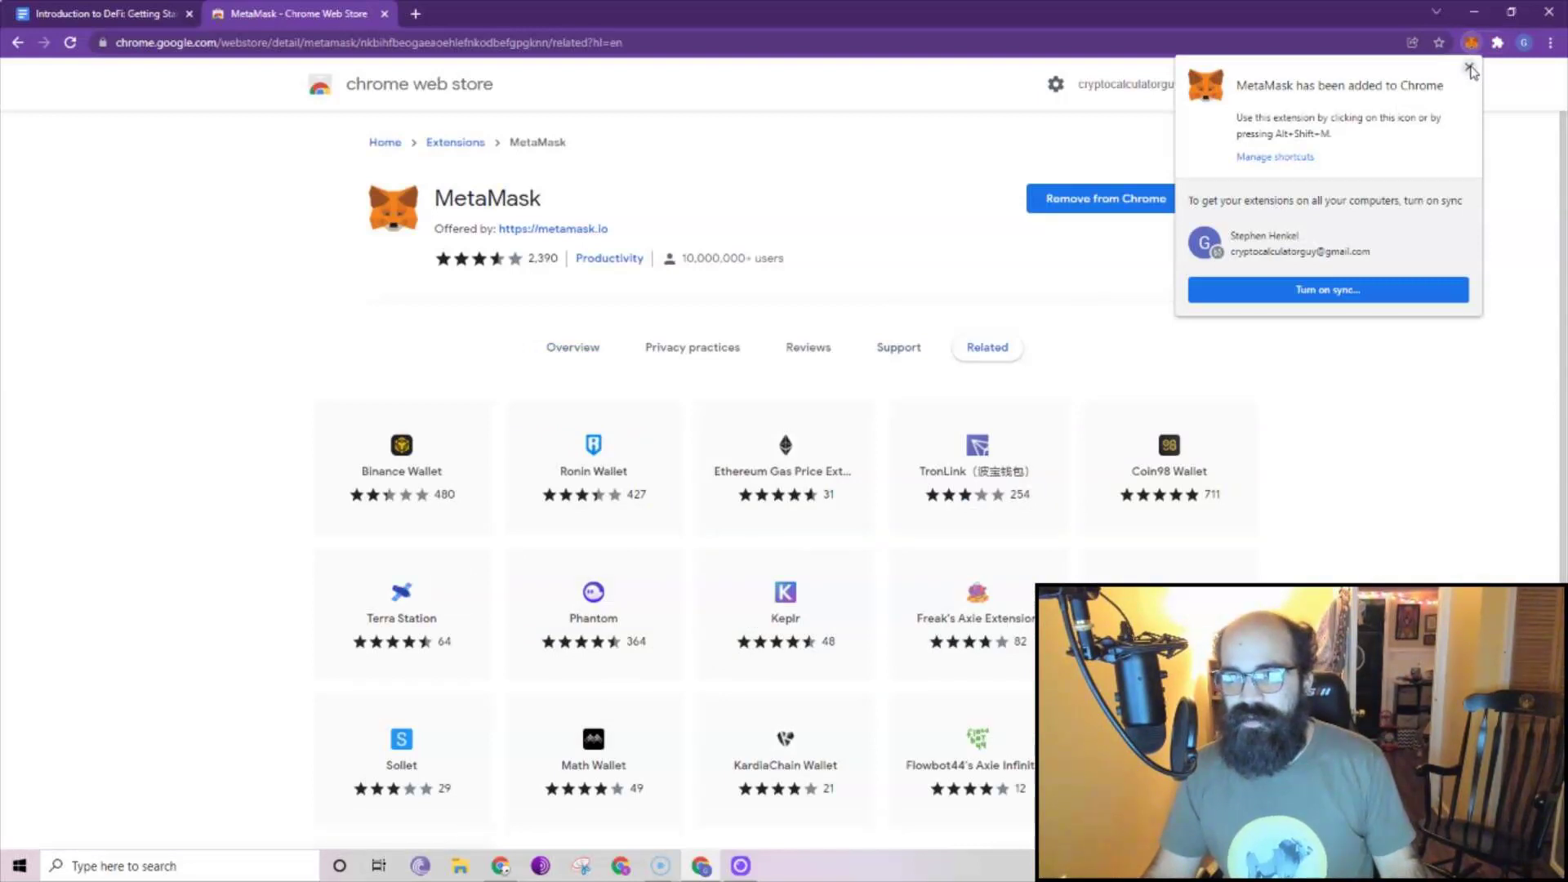
click(1469, 69)
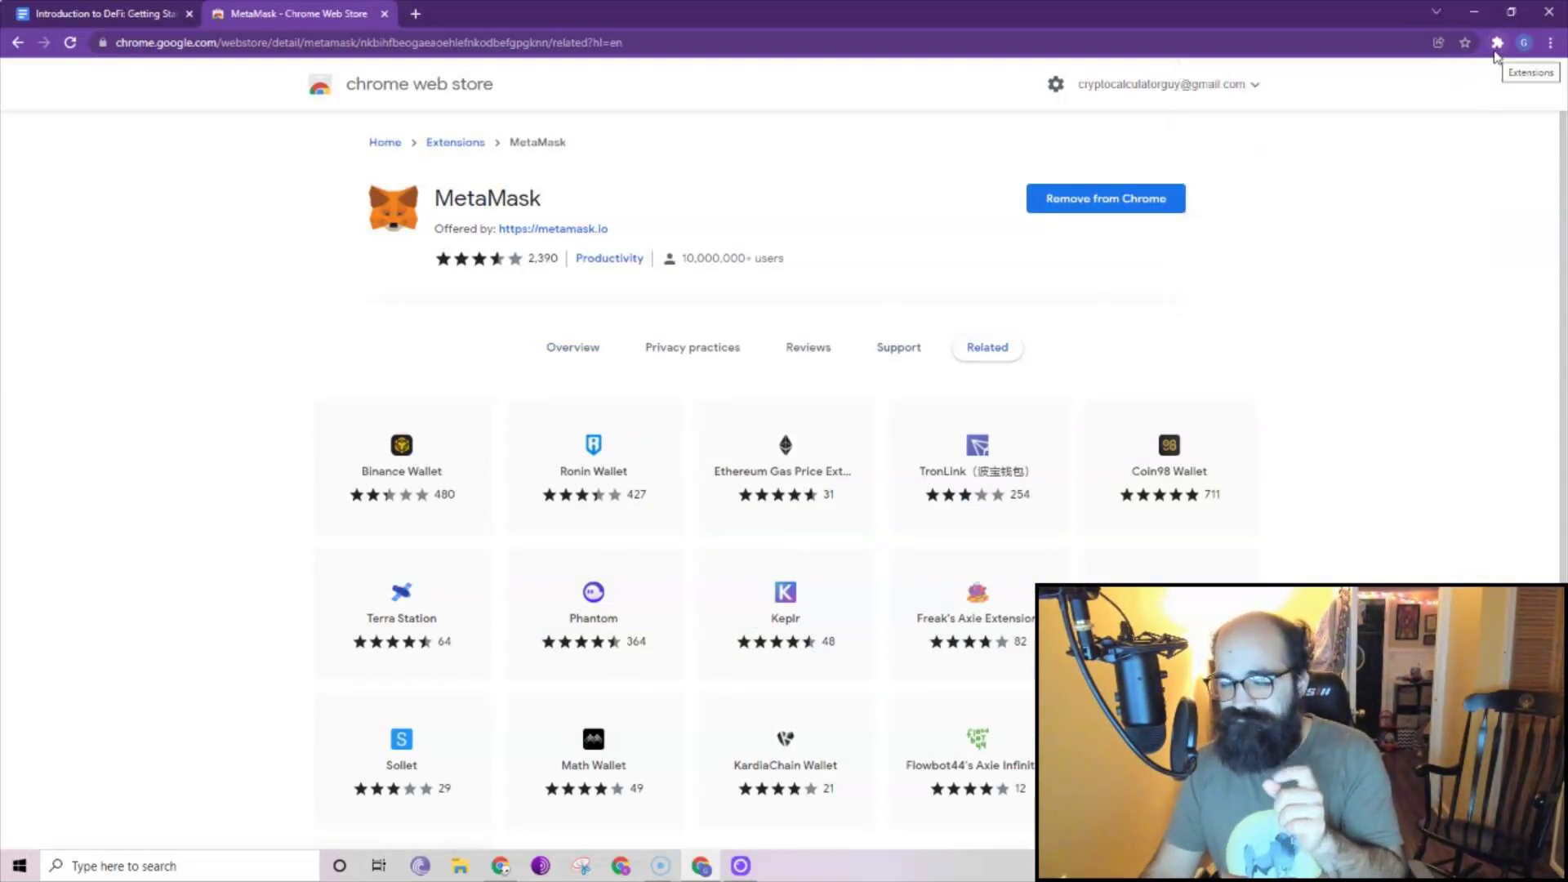
Open MetaMask's welcome page in a new tab and pin MetaMask to the extensions bar.
click(1498, 46)
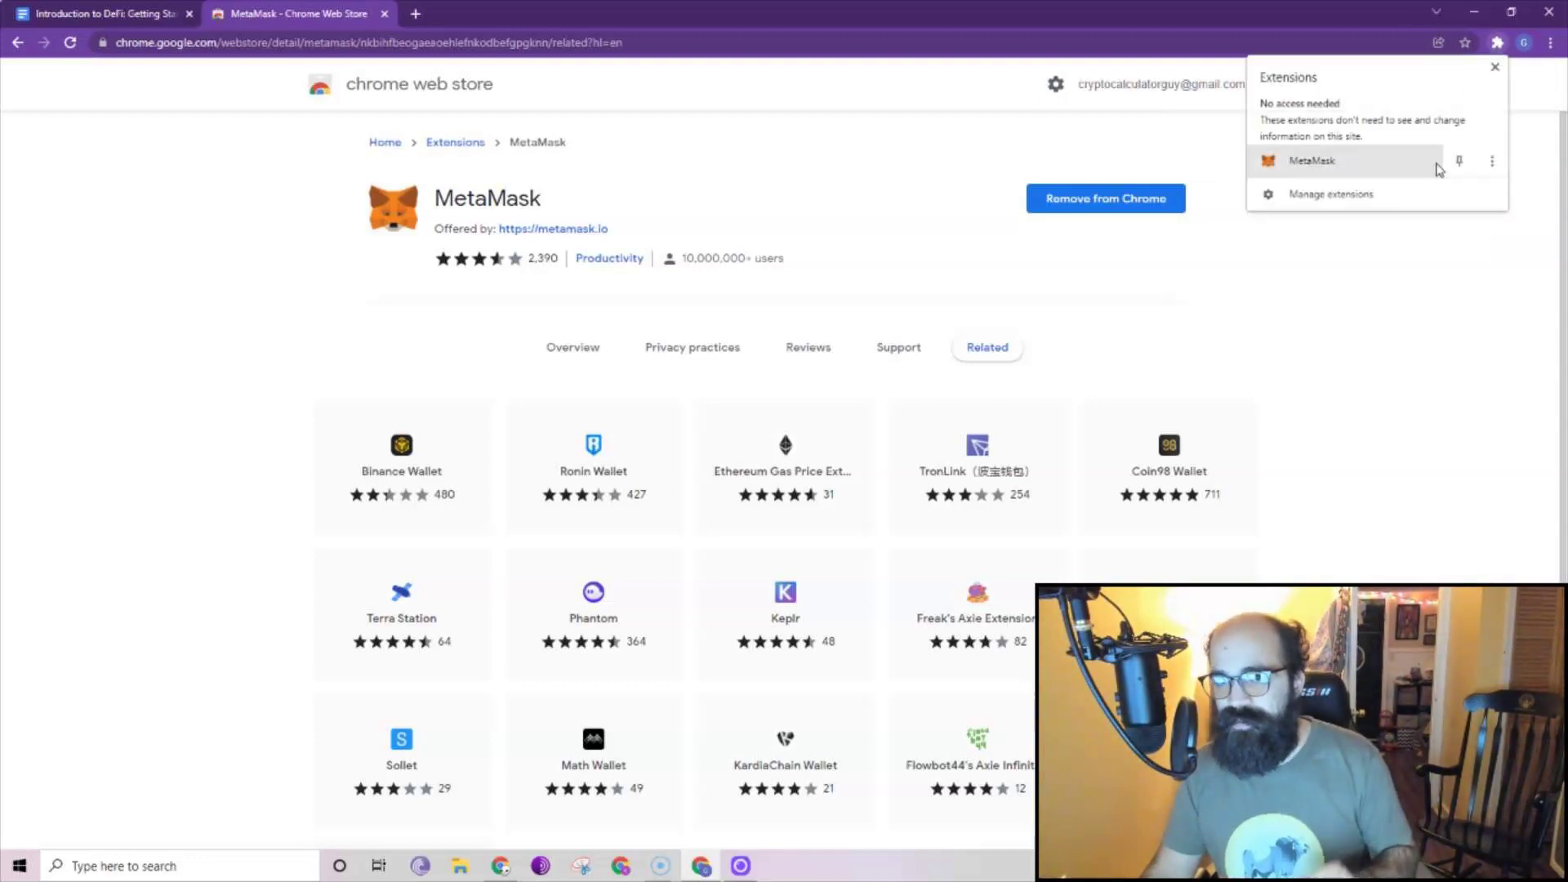
click(1441, 169)
click(1501, 46)
click(1457, 144)
click(1333, 446)
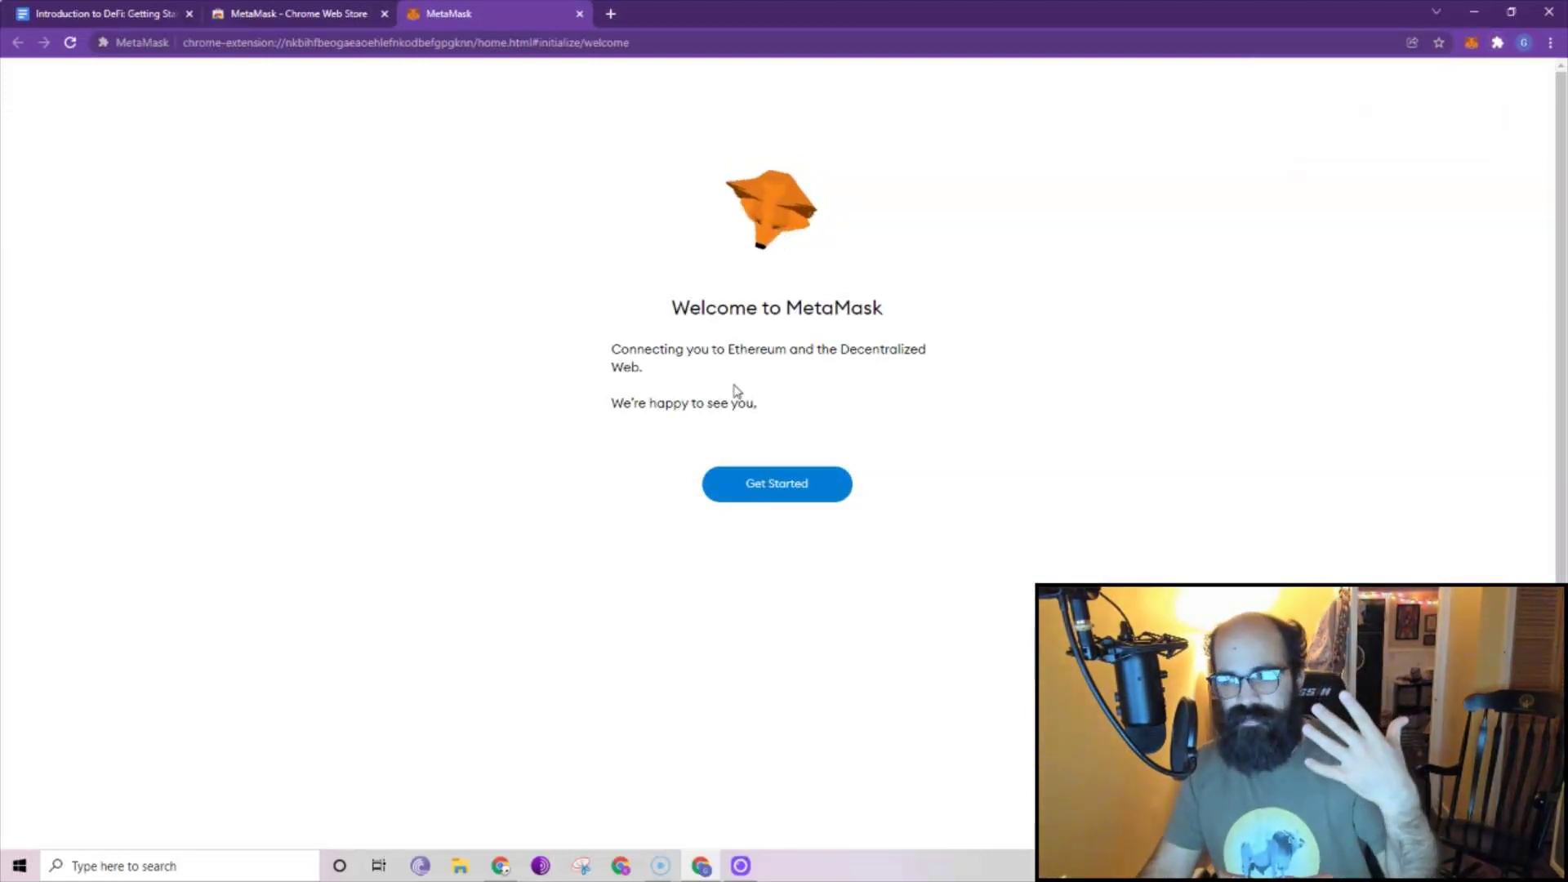
Open a blank Notepad beside the browser and choose to create a new MetaMask wallet.
click(244, 864)
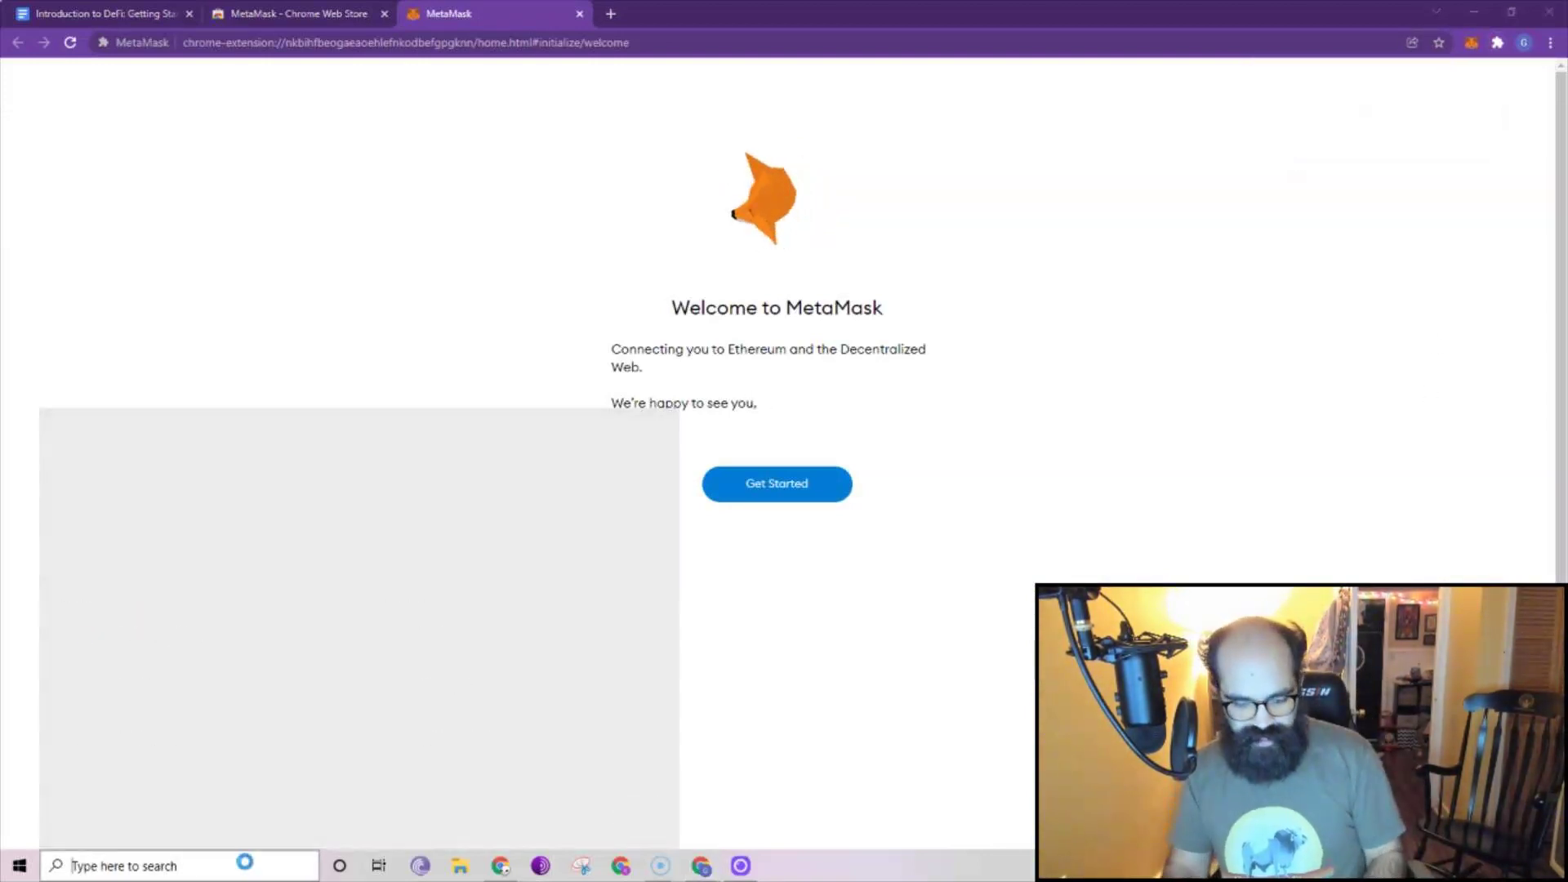
text(text)
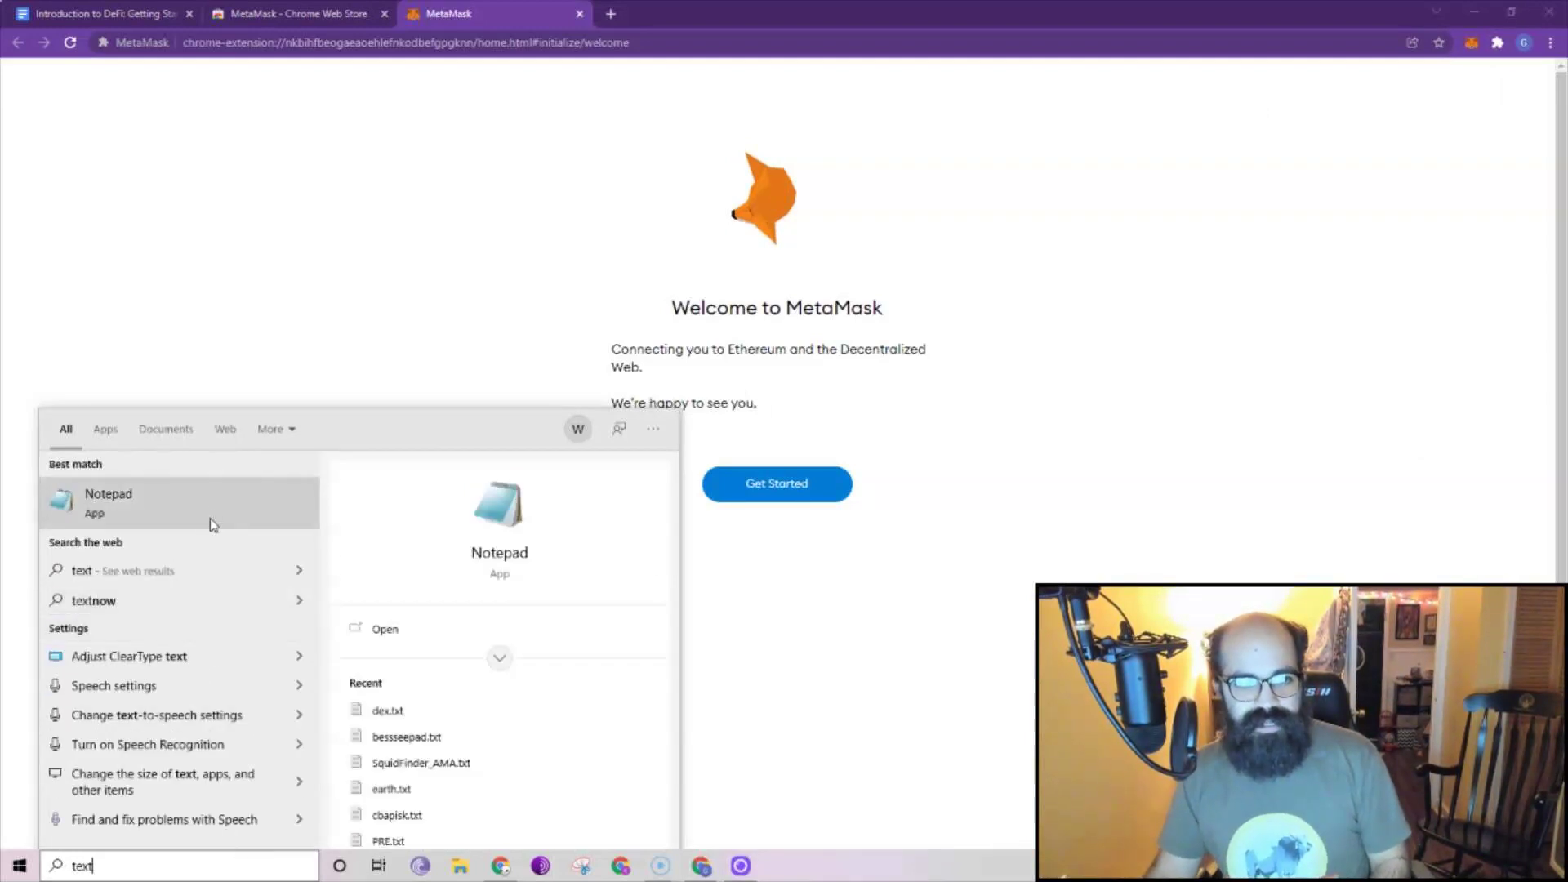
click(212, 522)
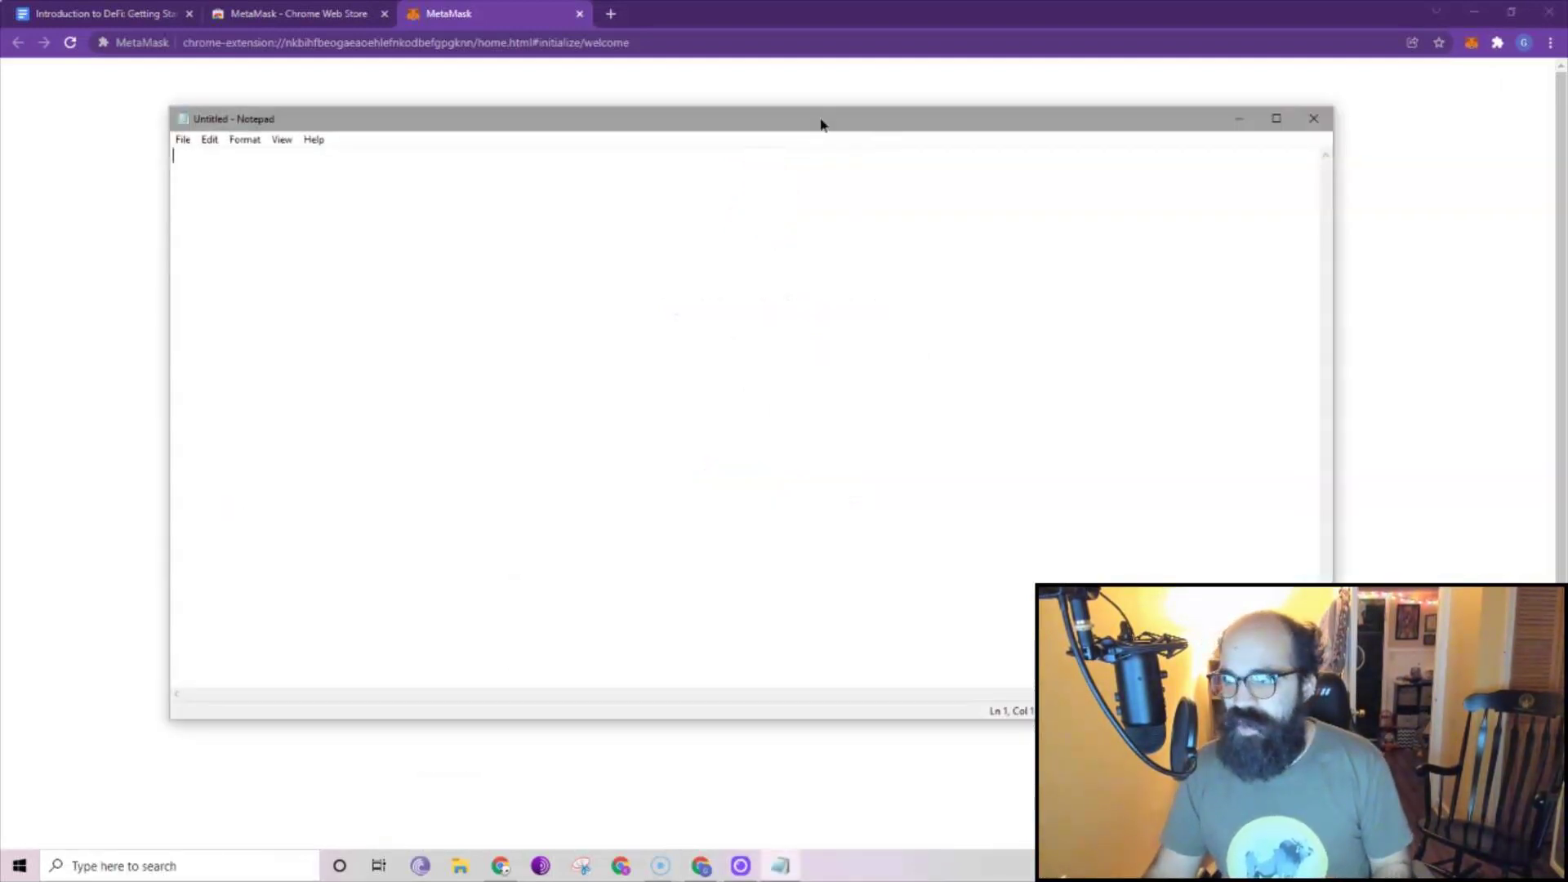
drag(821, 124, 1567, 124)
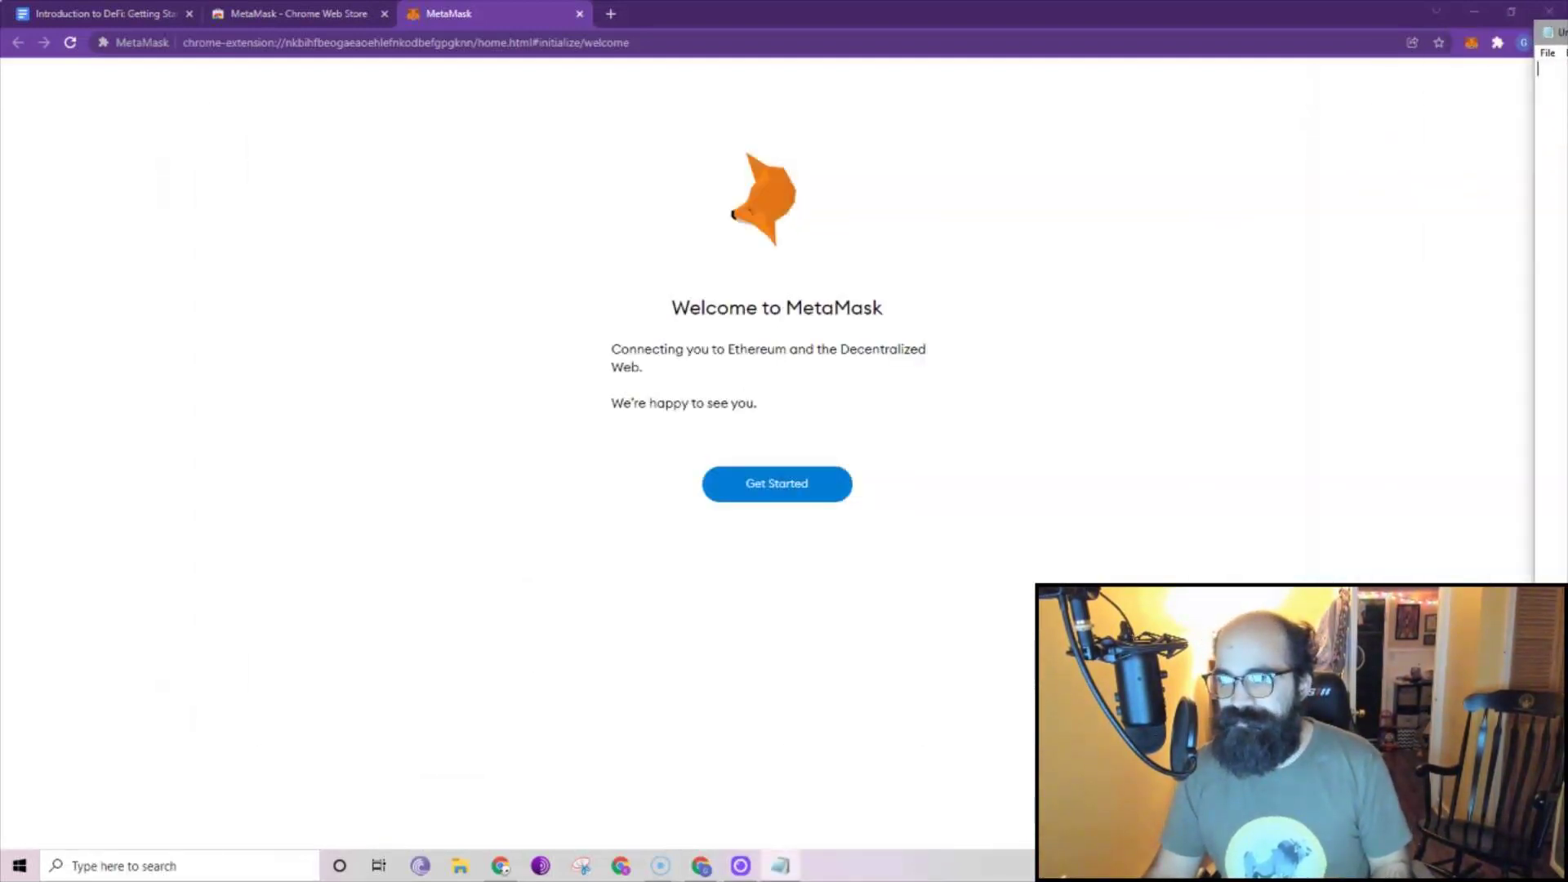
click(768, 499)
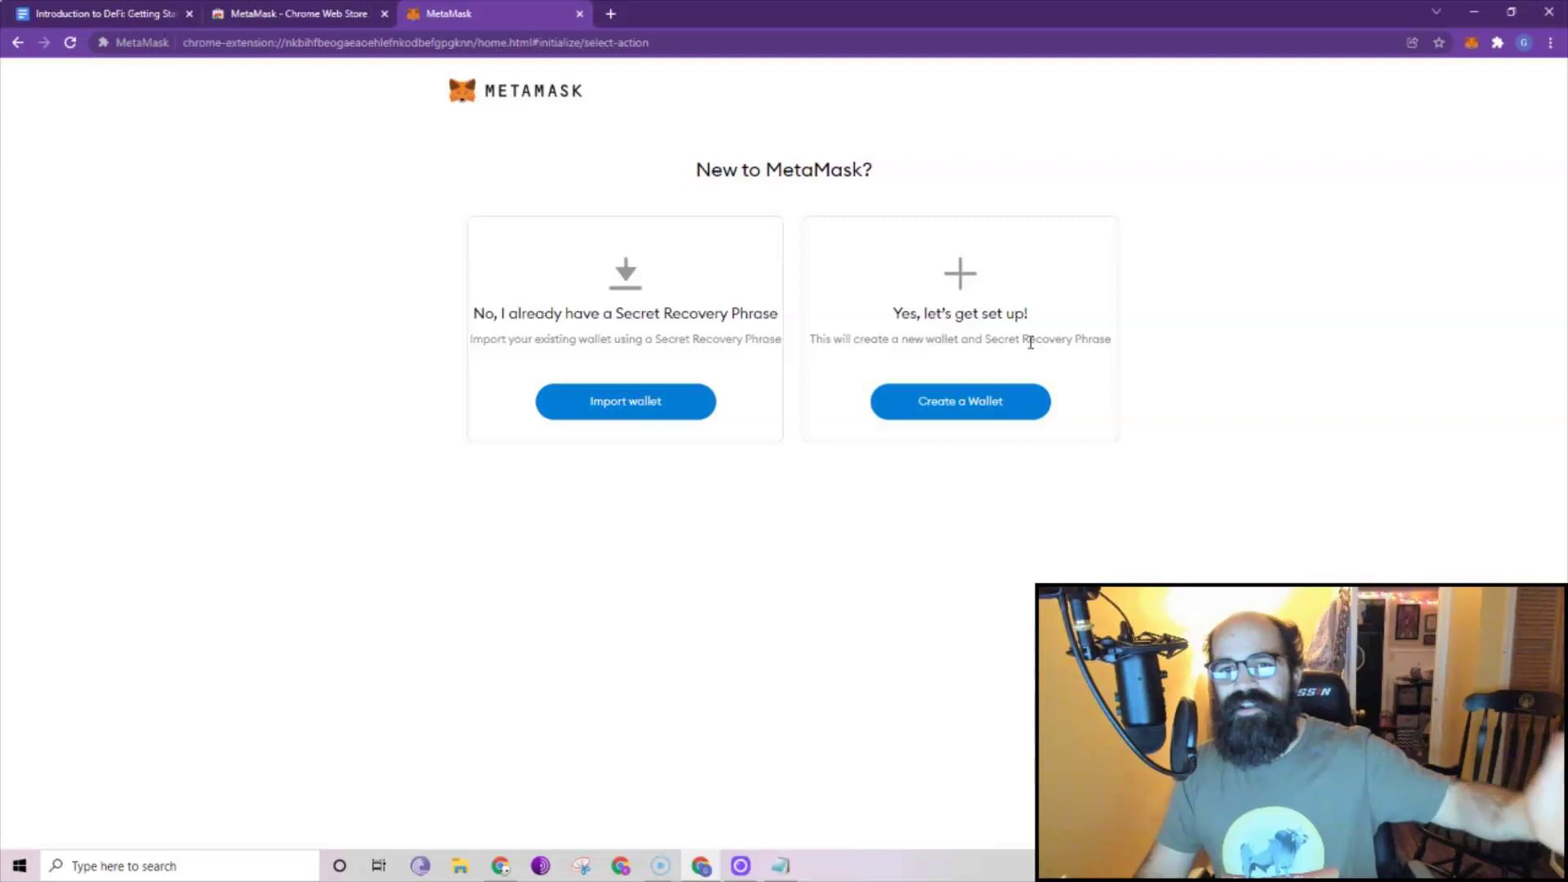
click(993, 407)
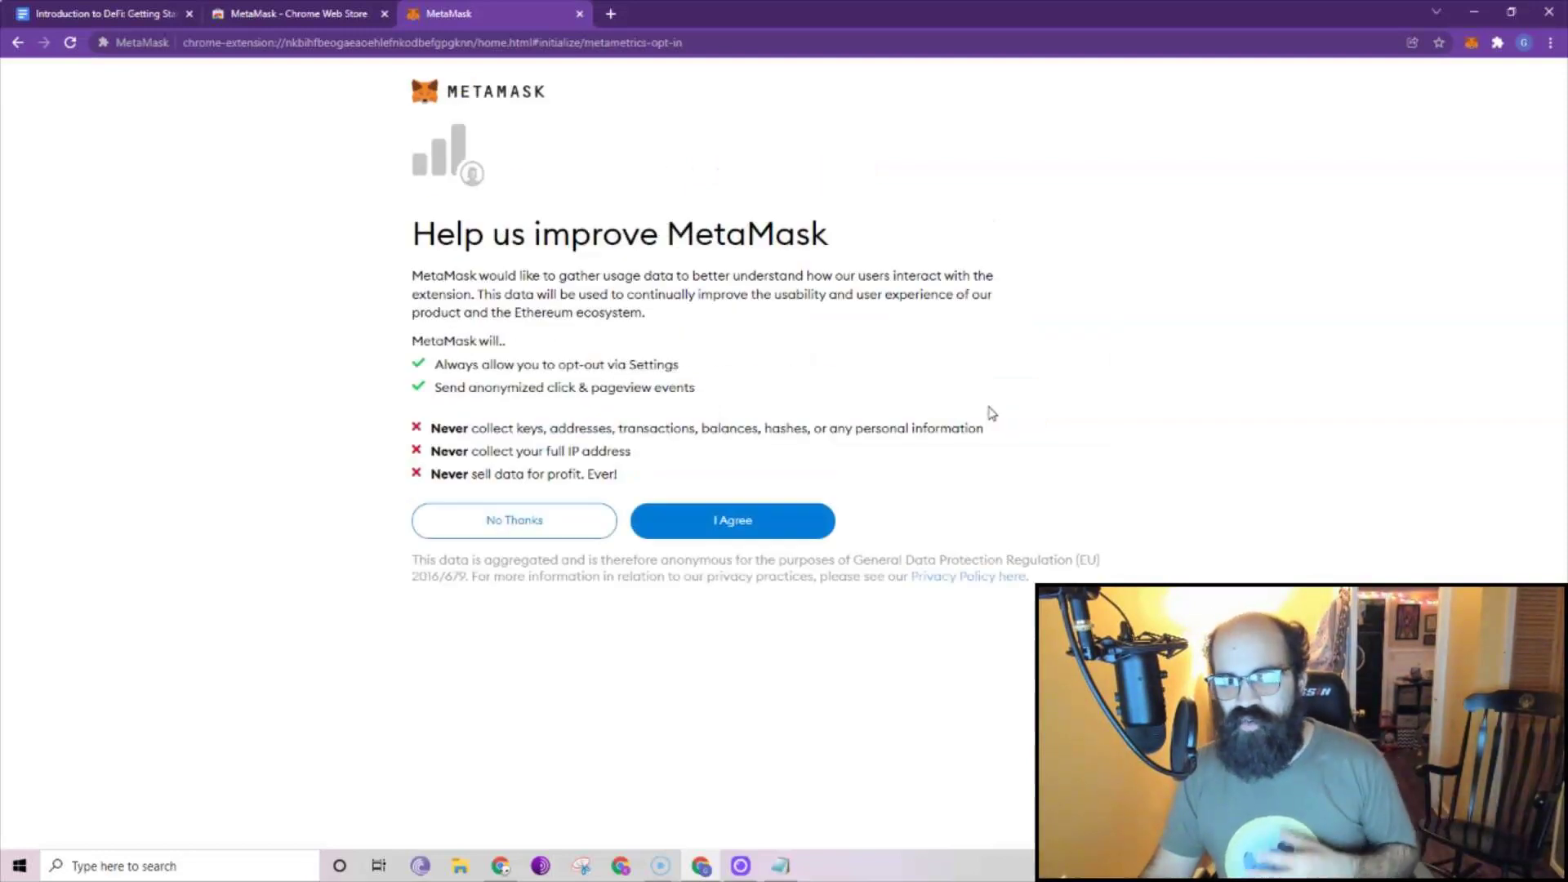
Agree to usage data, enter and confirm the wallet password, accept the Terms, and create the wallet.
click(741, 531)
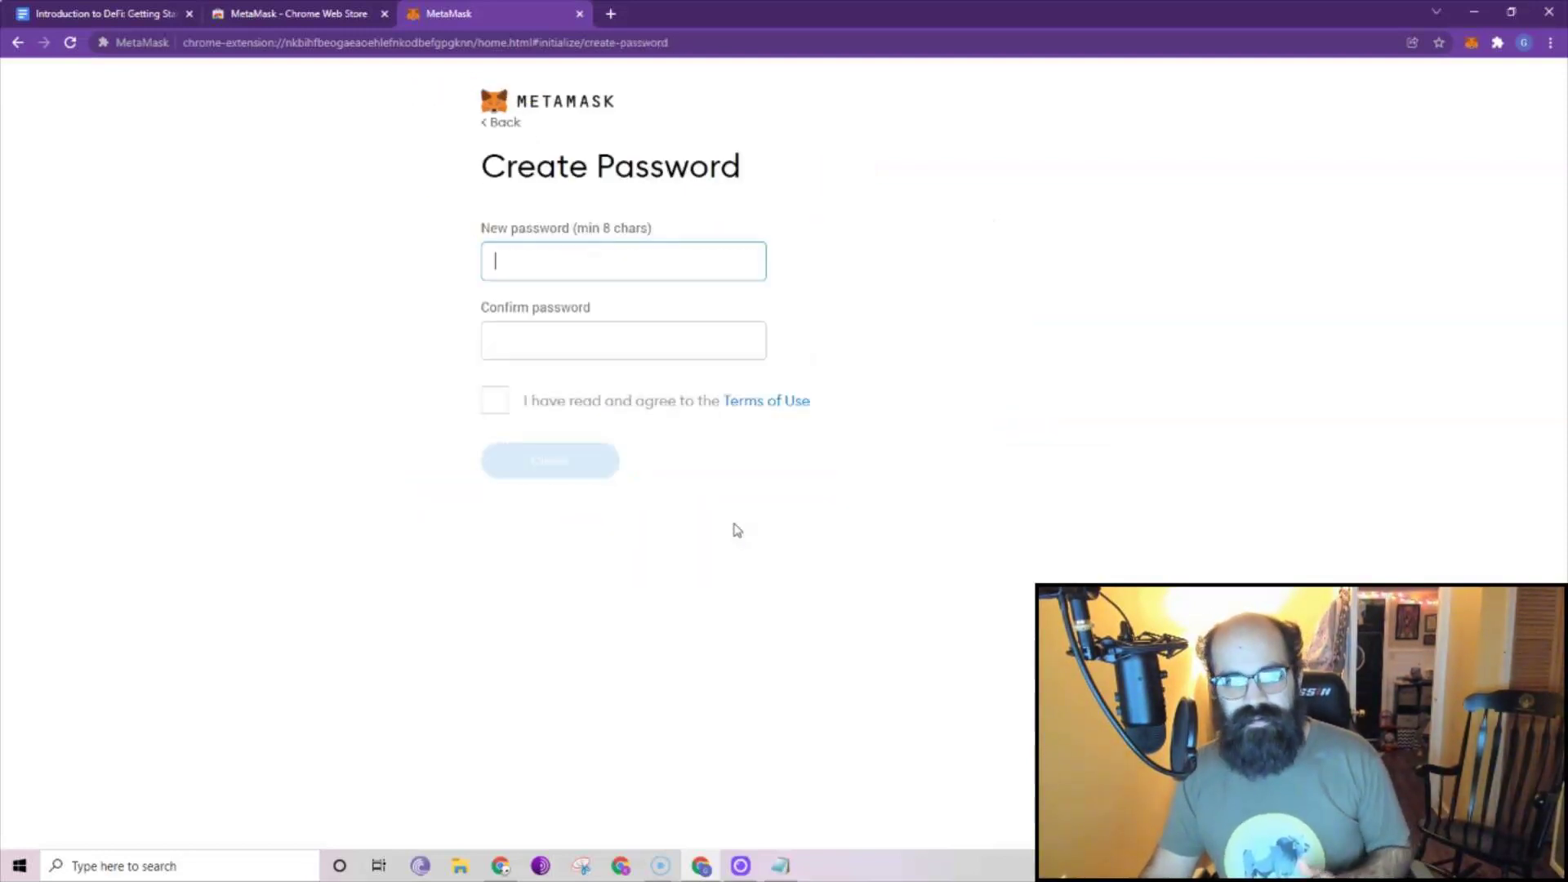
text(••••••••)
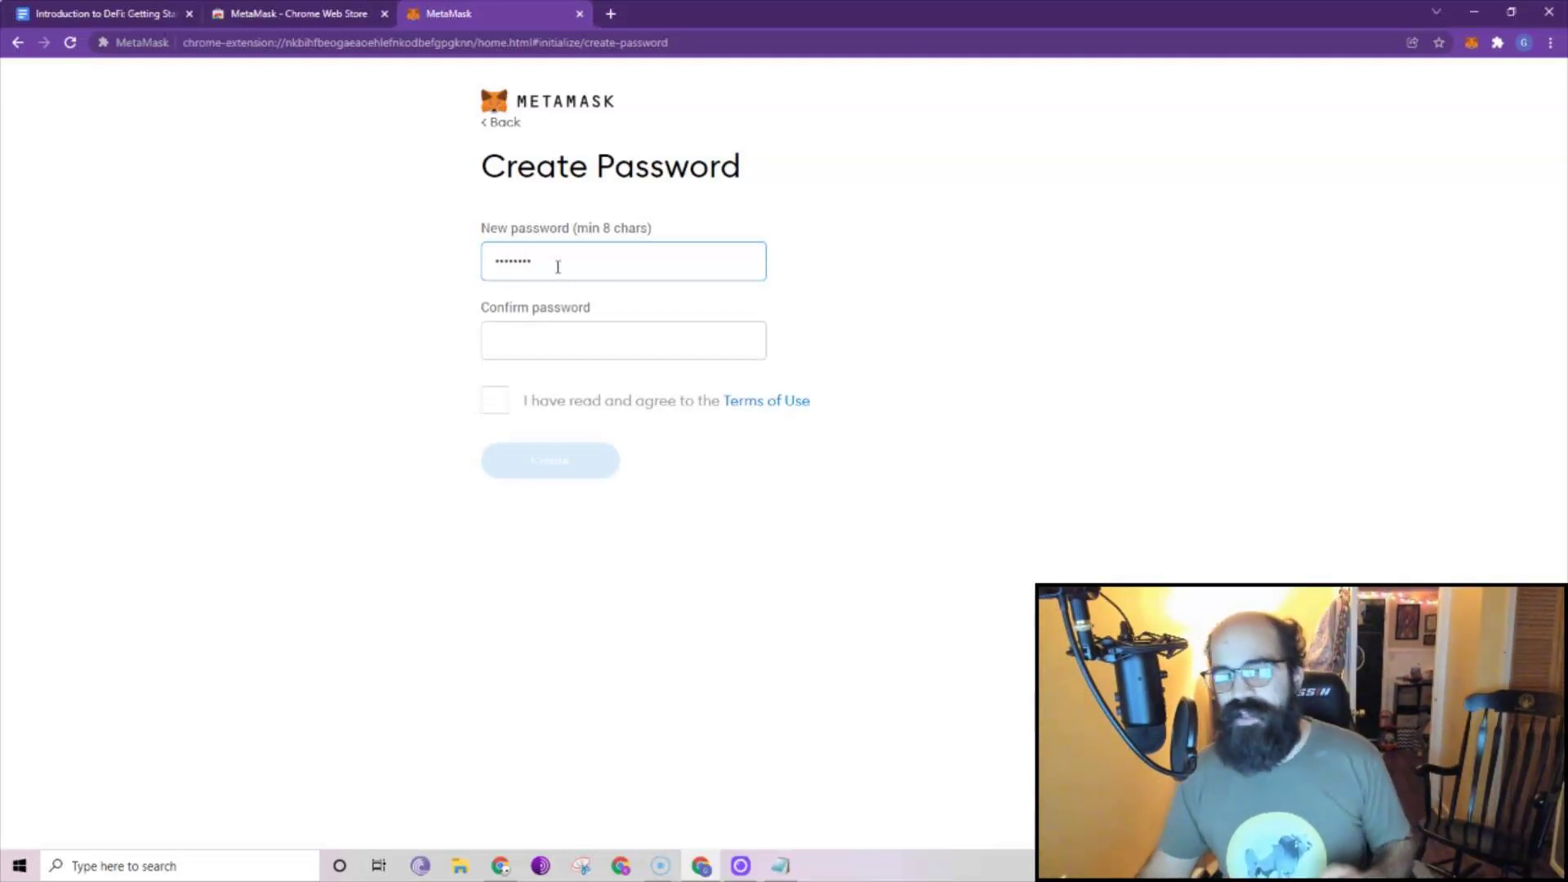
click(543, 337)
text(••••••••)
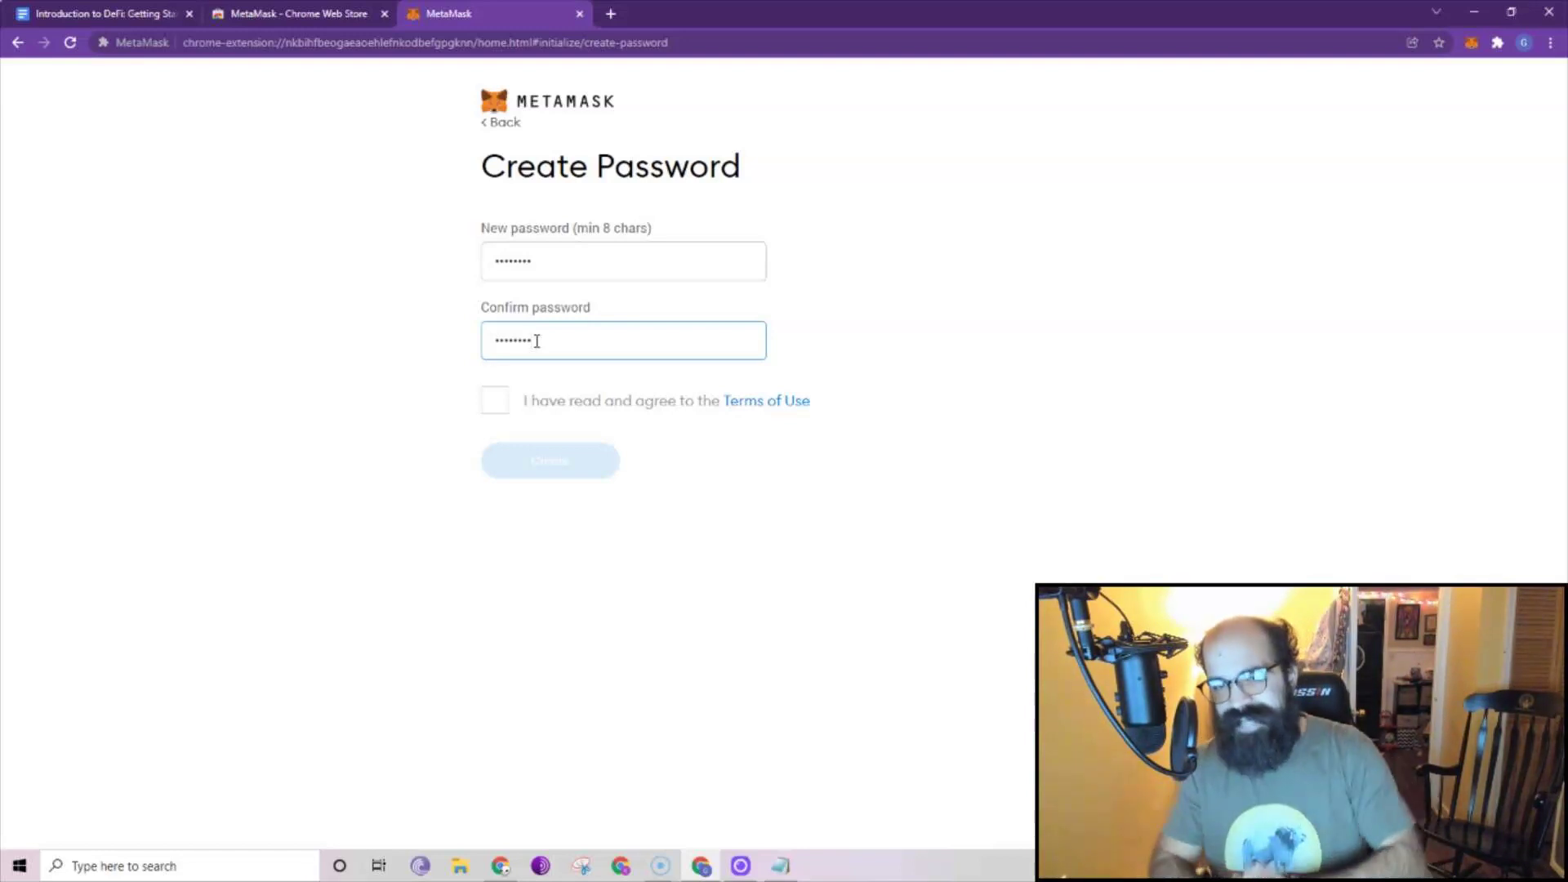
click(507, 406)
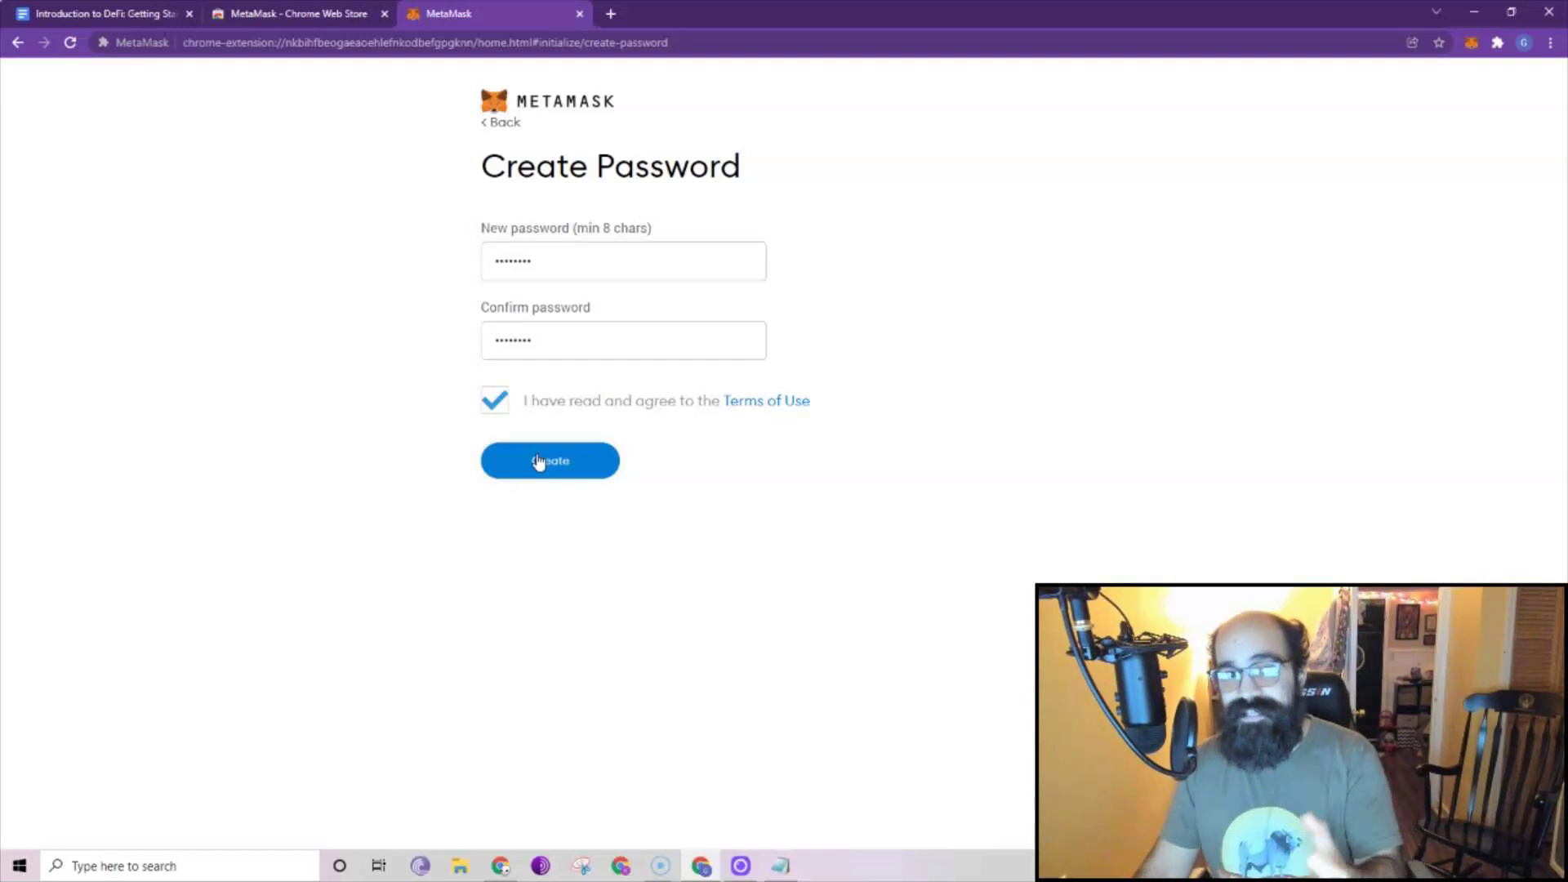
click(563, 463)
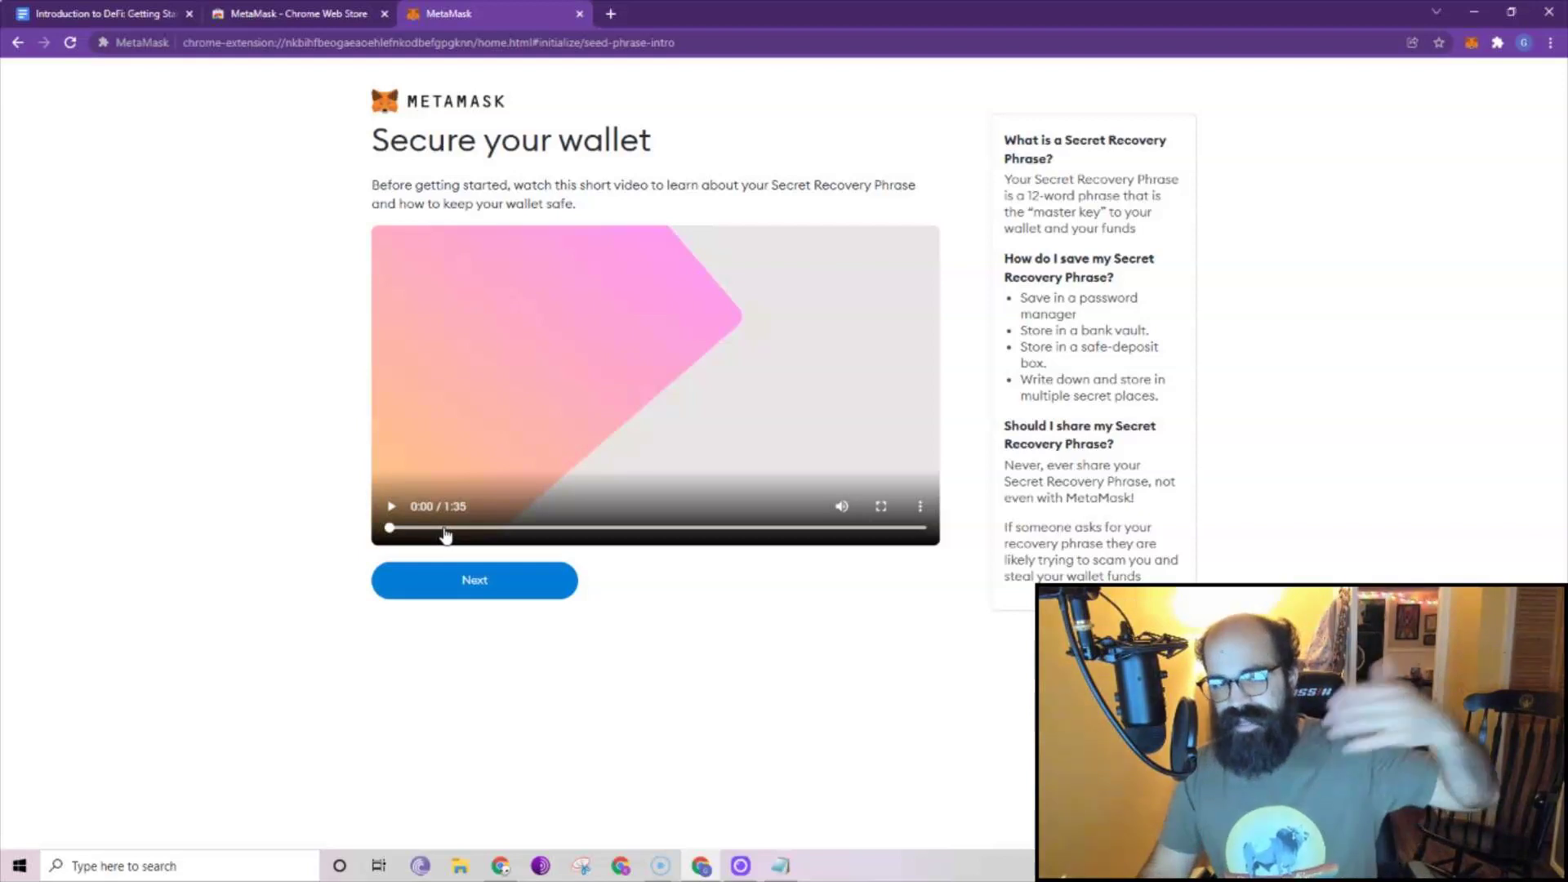
Continue past the wallet-security video to the hidden Secret Recovery Phrase page.
click(460, 586)
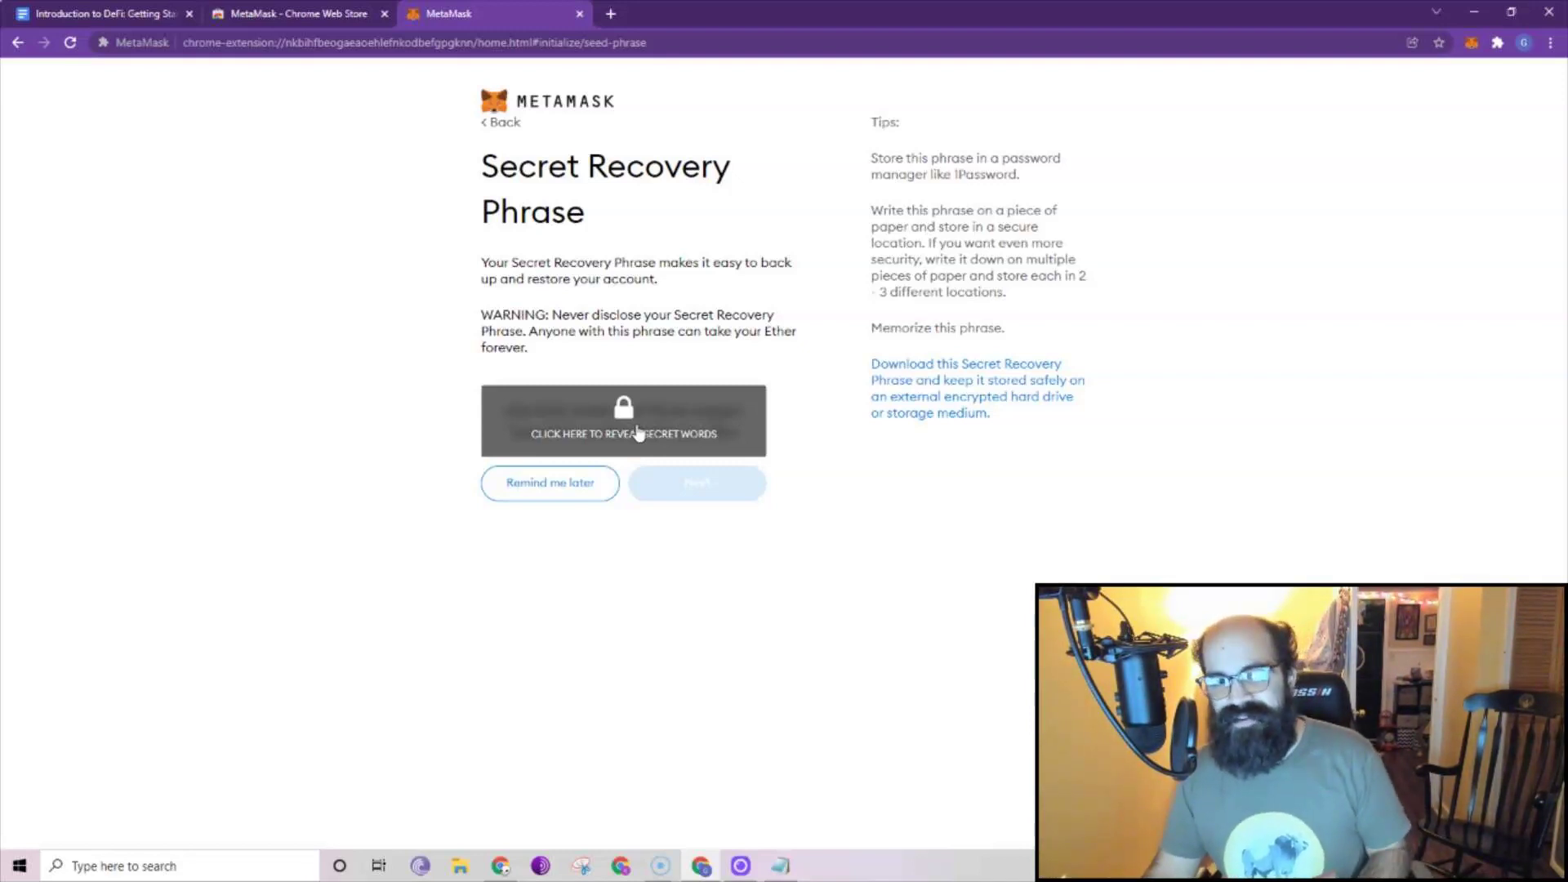
Reveal the 12-word recovery phrase, select it all, and switch to another app to store it.
click(639, 434)
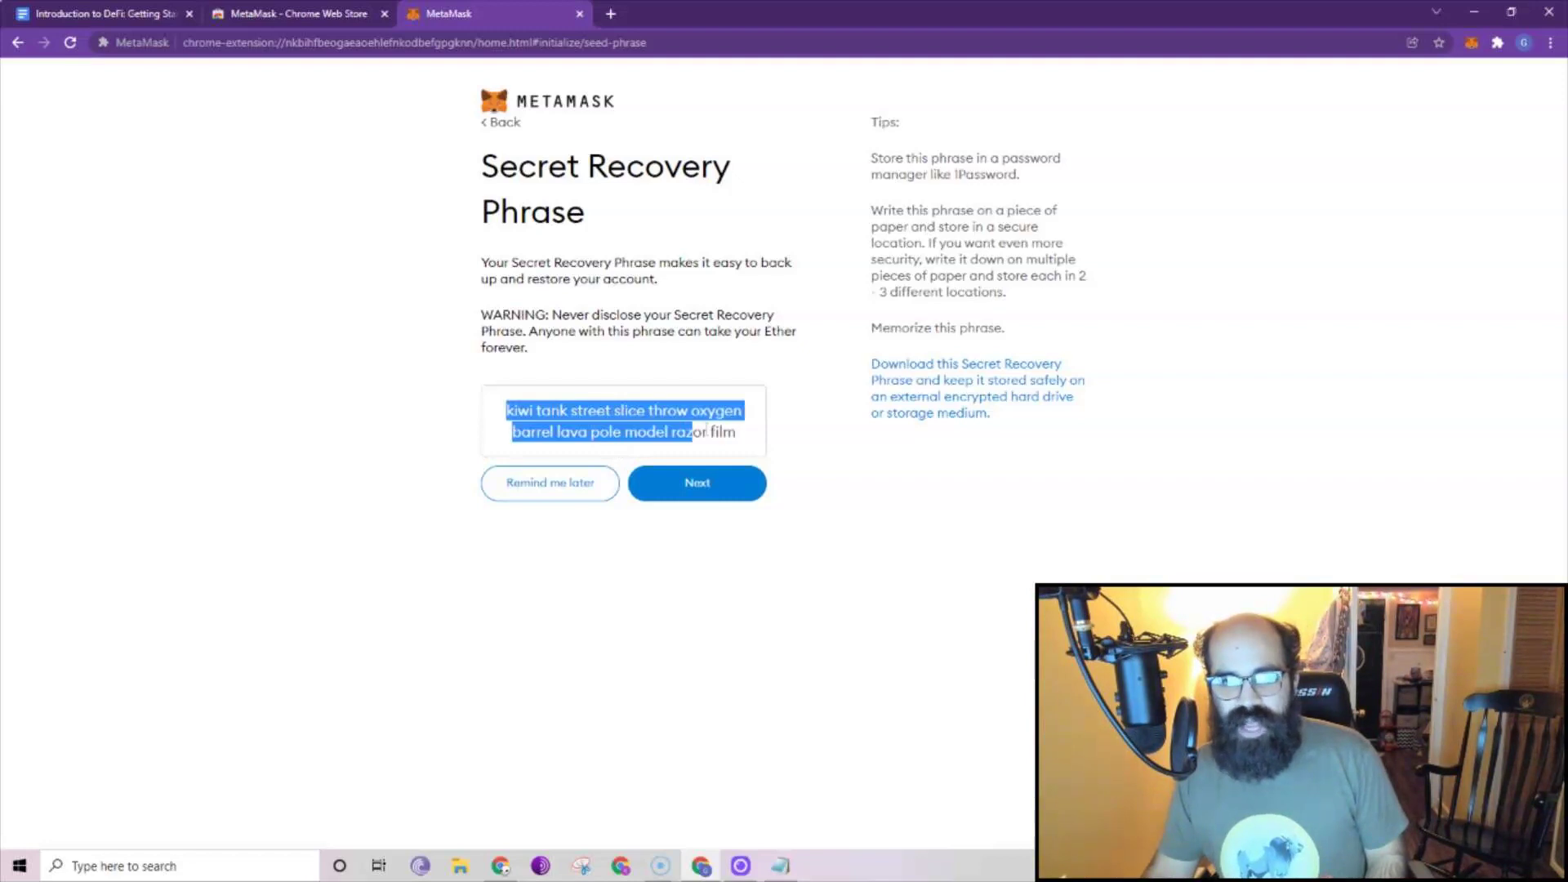
drag(735, 434, 749, 441)
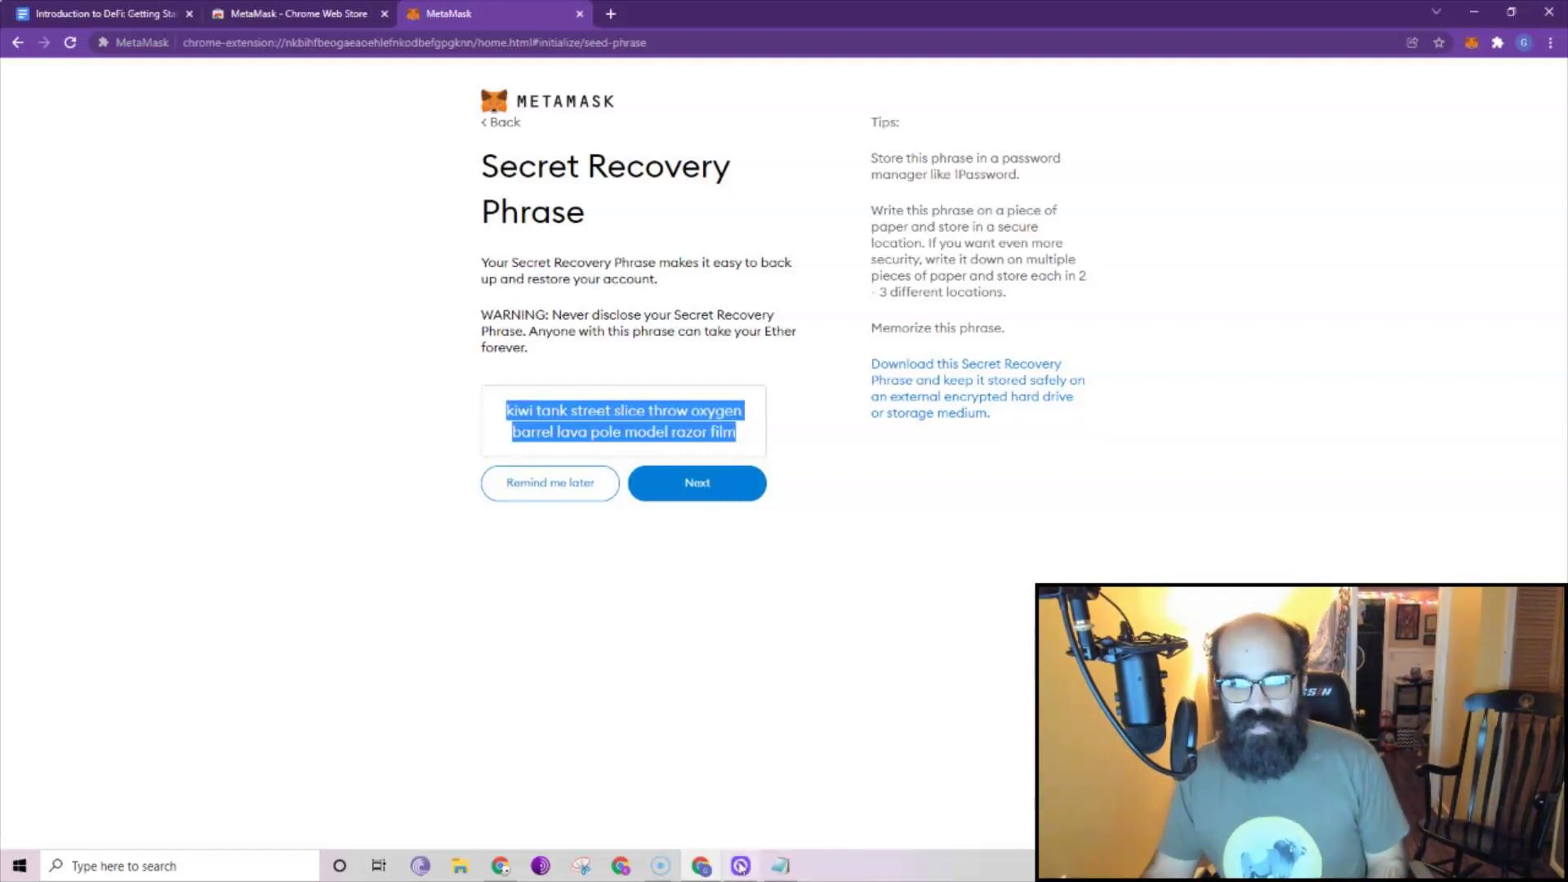
click(778, 871)
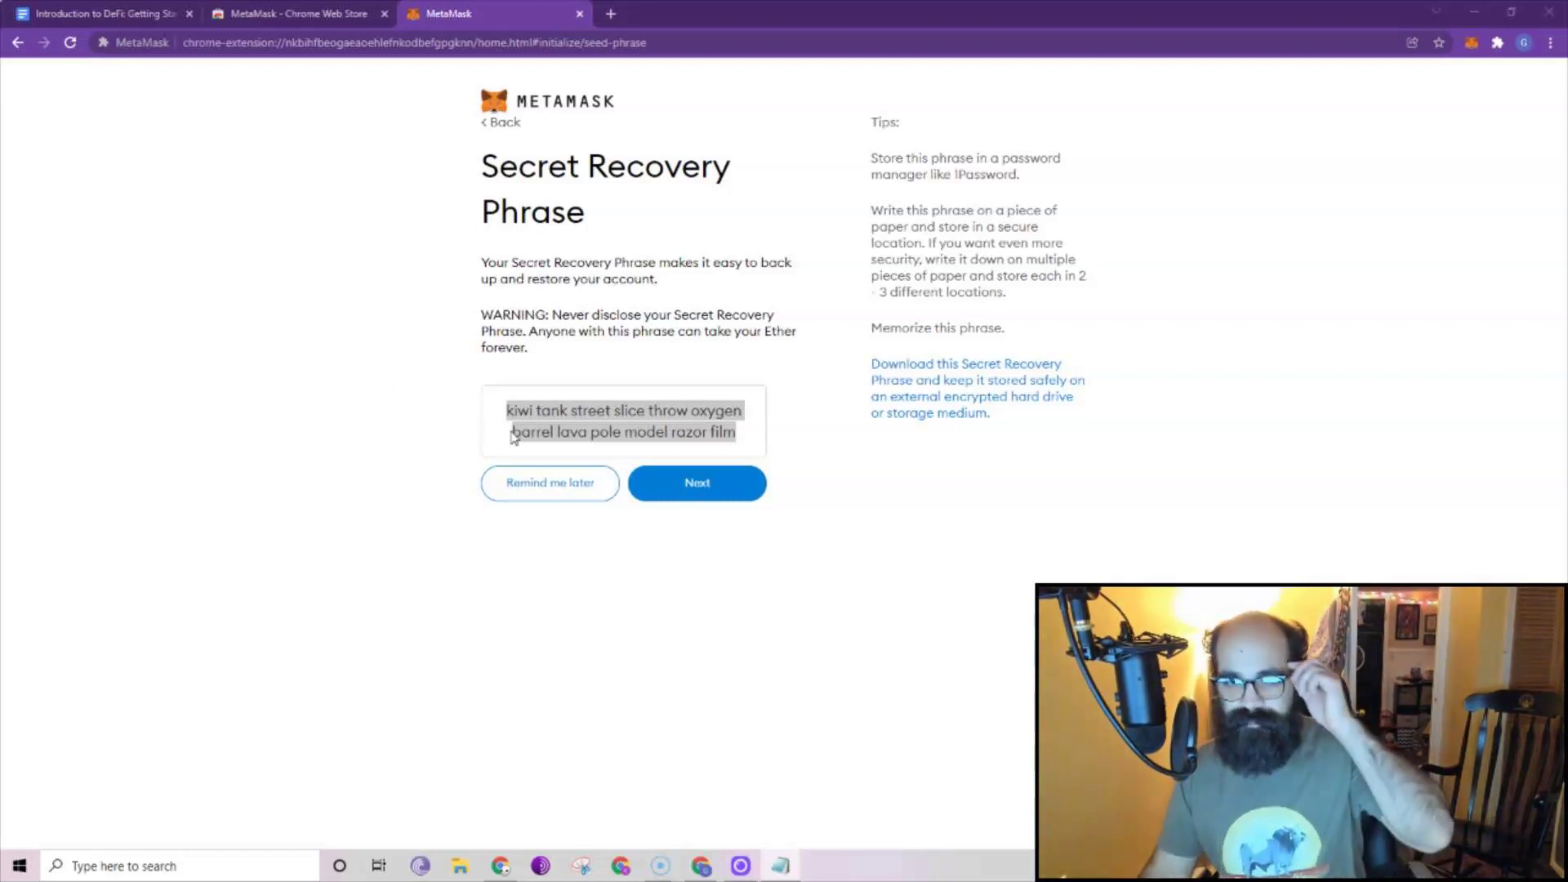
Start confirming the recovery phrase by selecting its first six words in order.
click(693, 483)
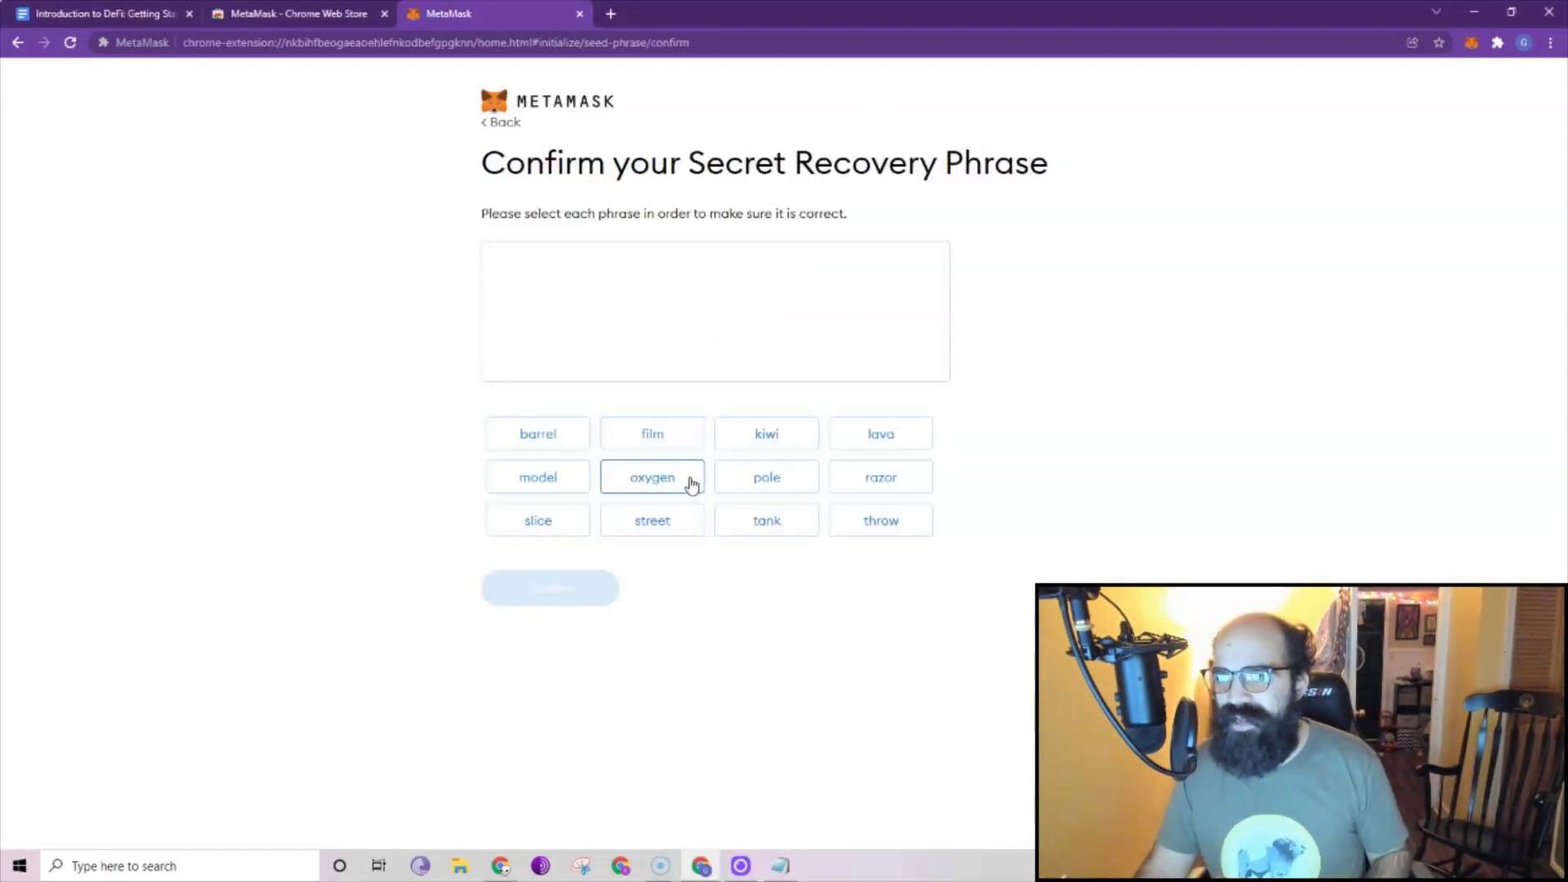
click(790, 445)
click(783, 531)
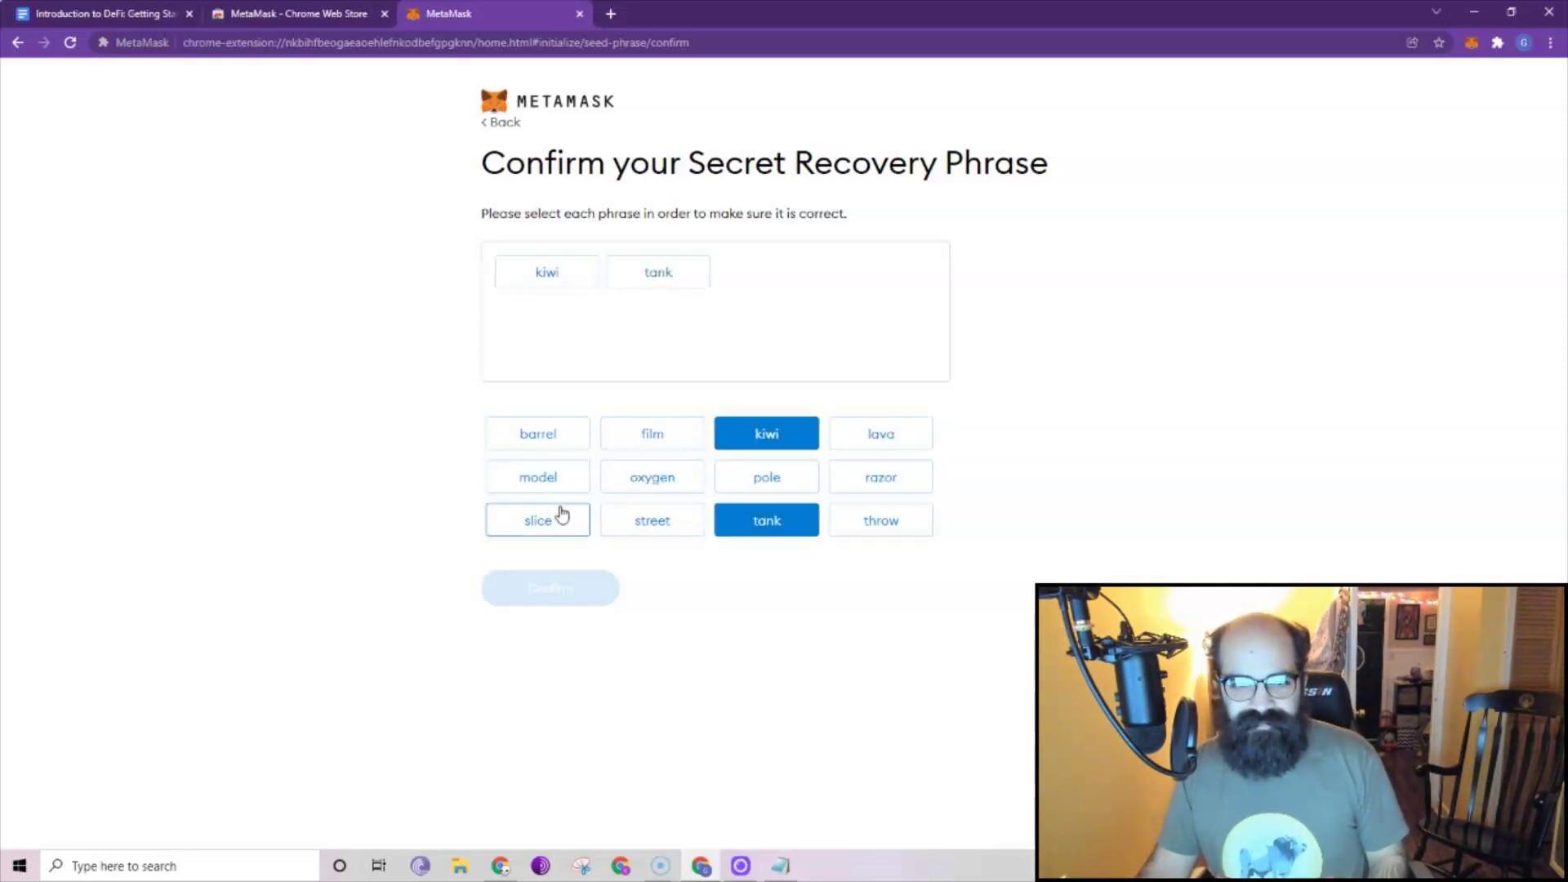
click(609, 524)
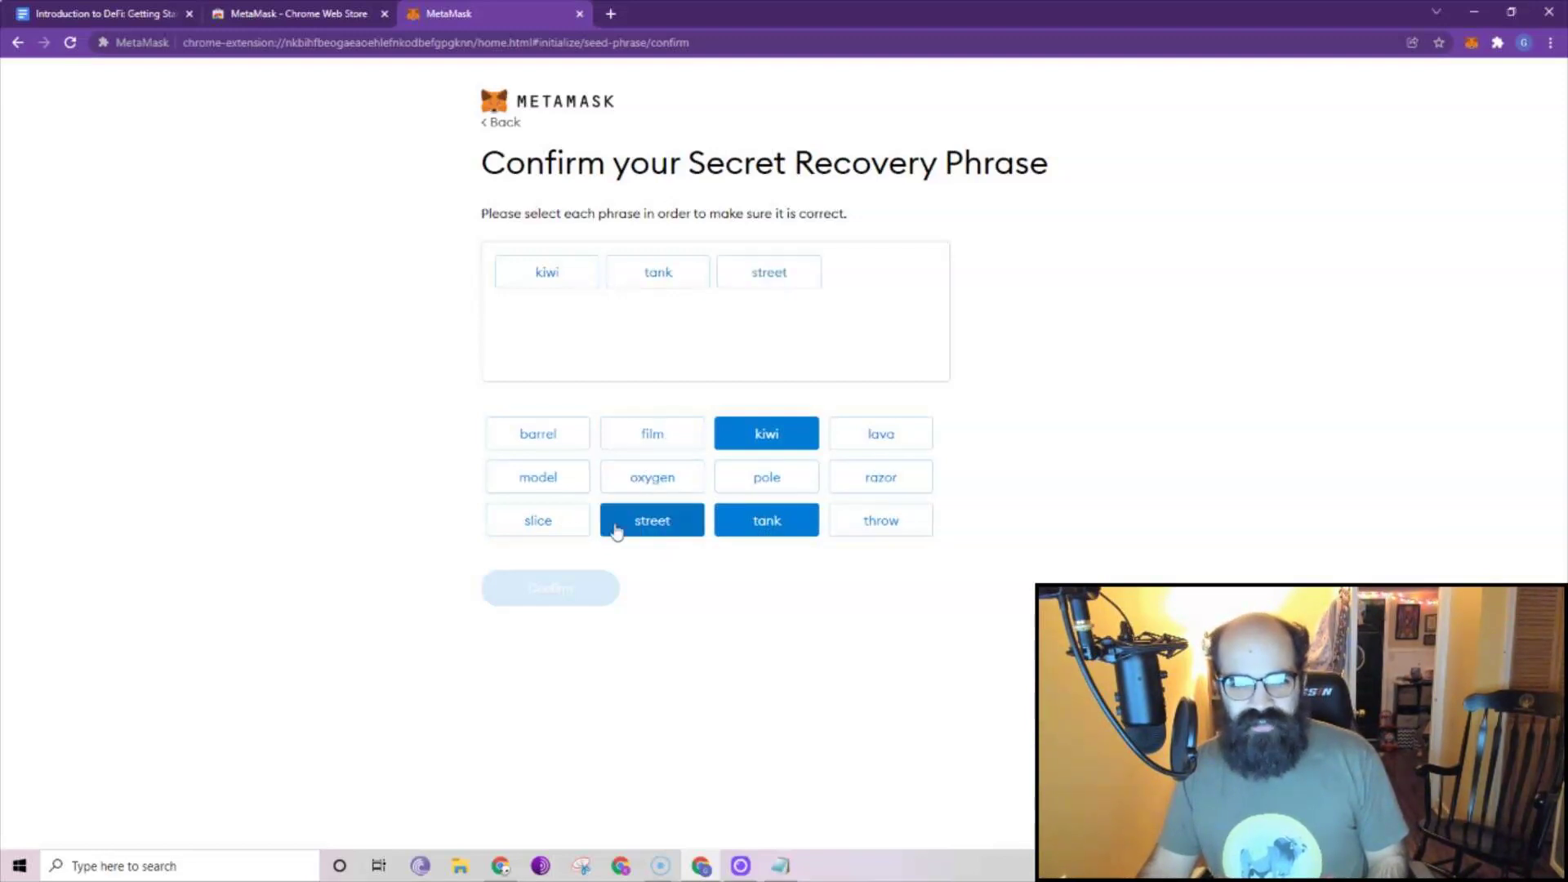
click(559, 531)
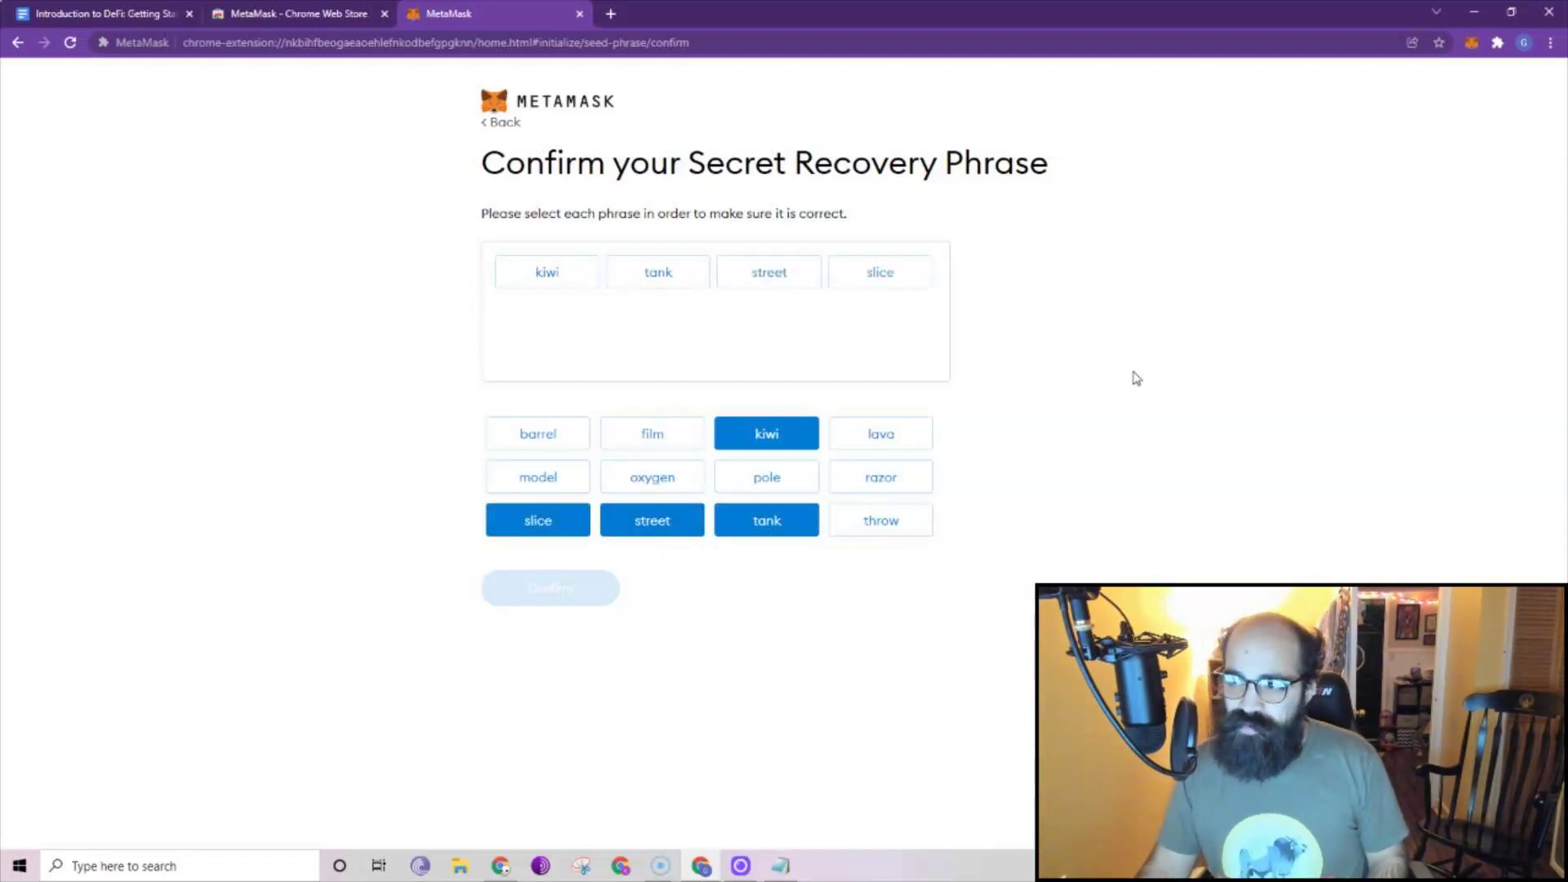
click(904, 533)
click(669, 484)
Add the remaining six words, confirm the phrase, and finish setup on Account 1.
click(566, 446)
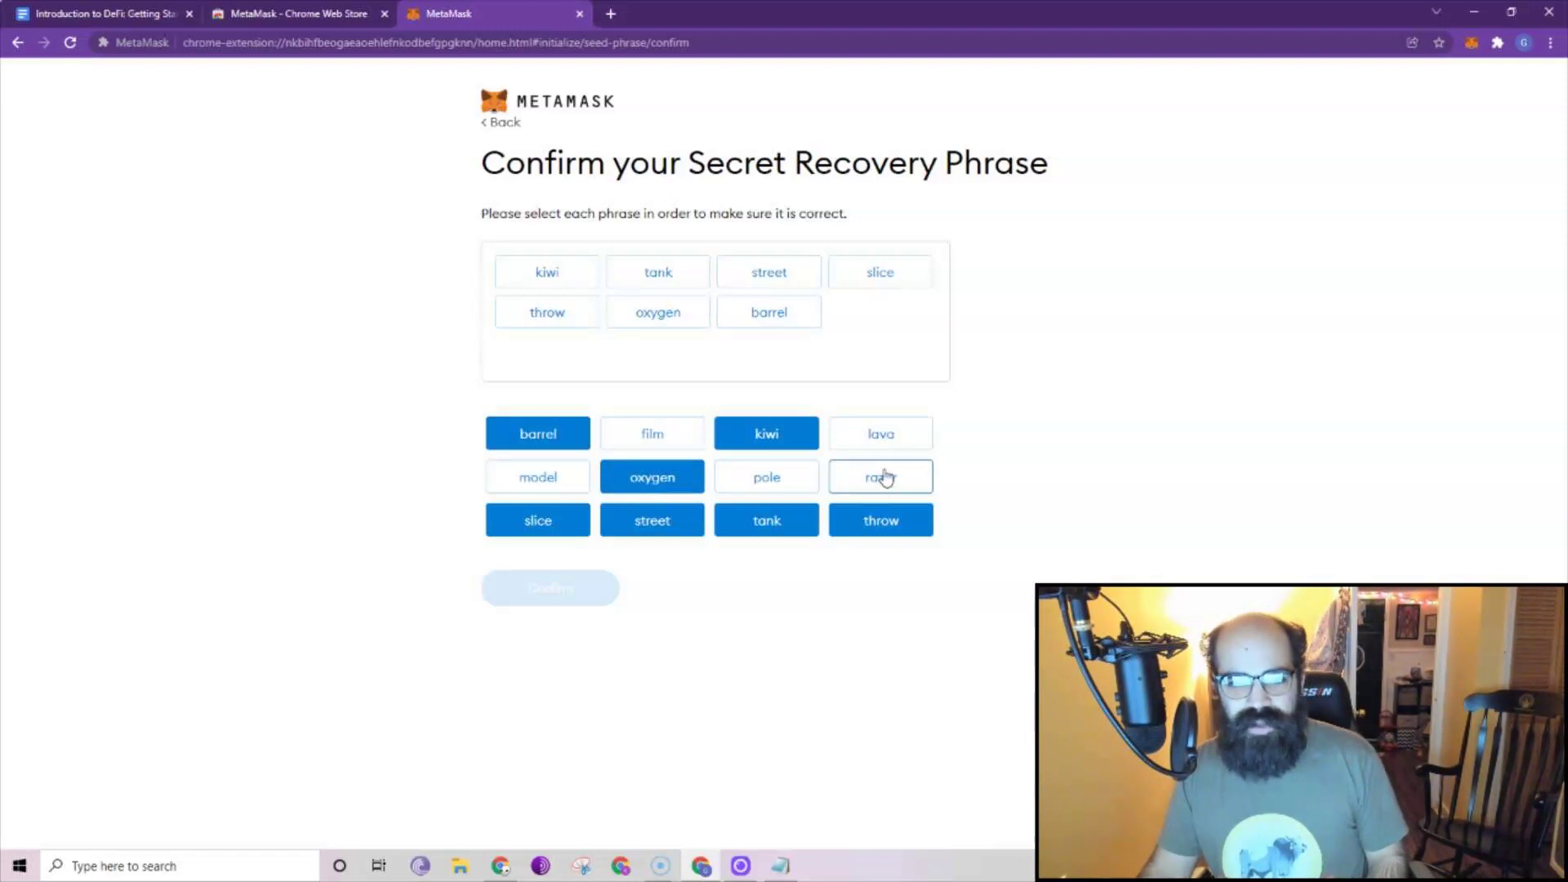
click(889, 445)
click(767, 478)
click(561, 487)
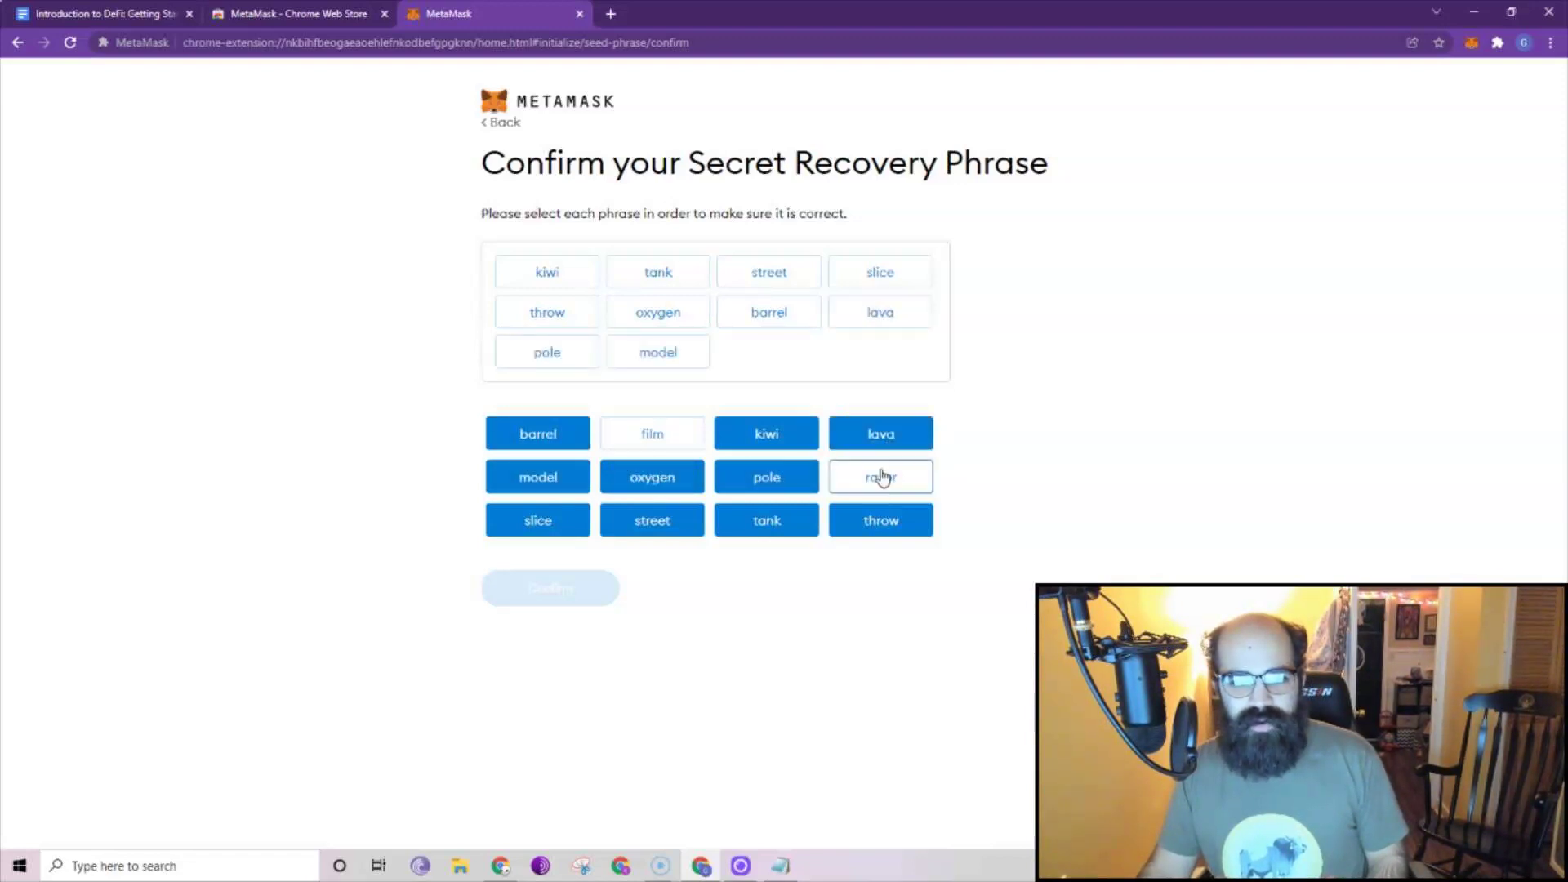
click(884, 477)
click(657, 447)
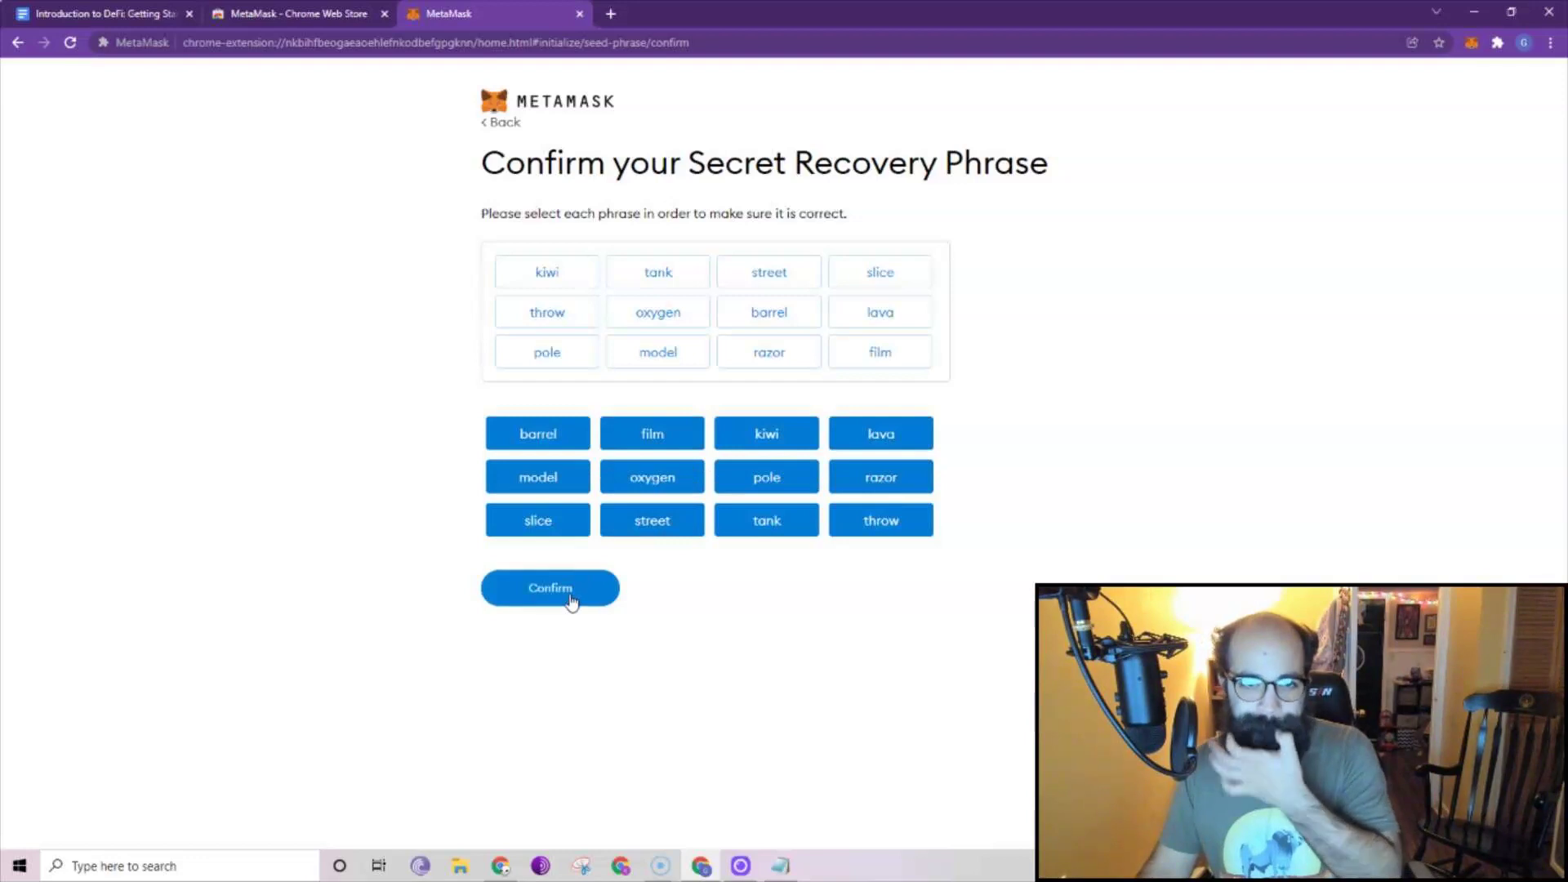
click(572, 602)
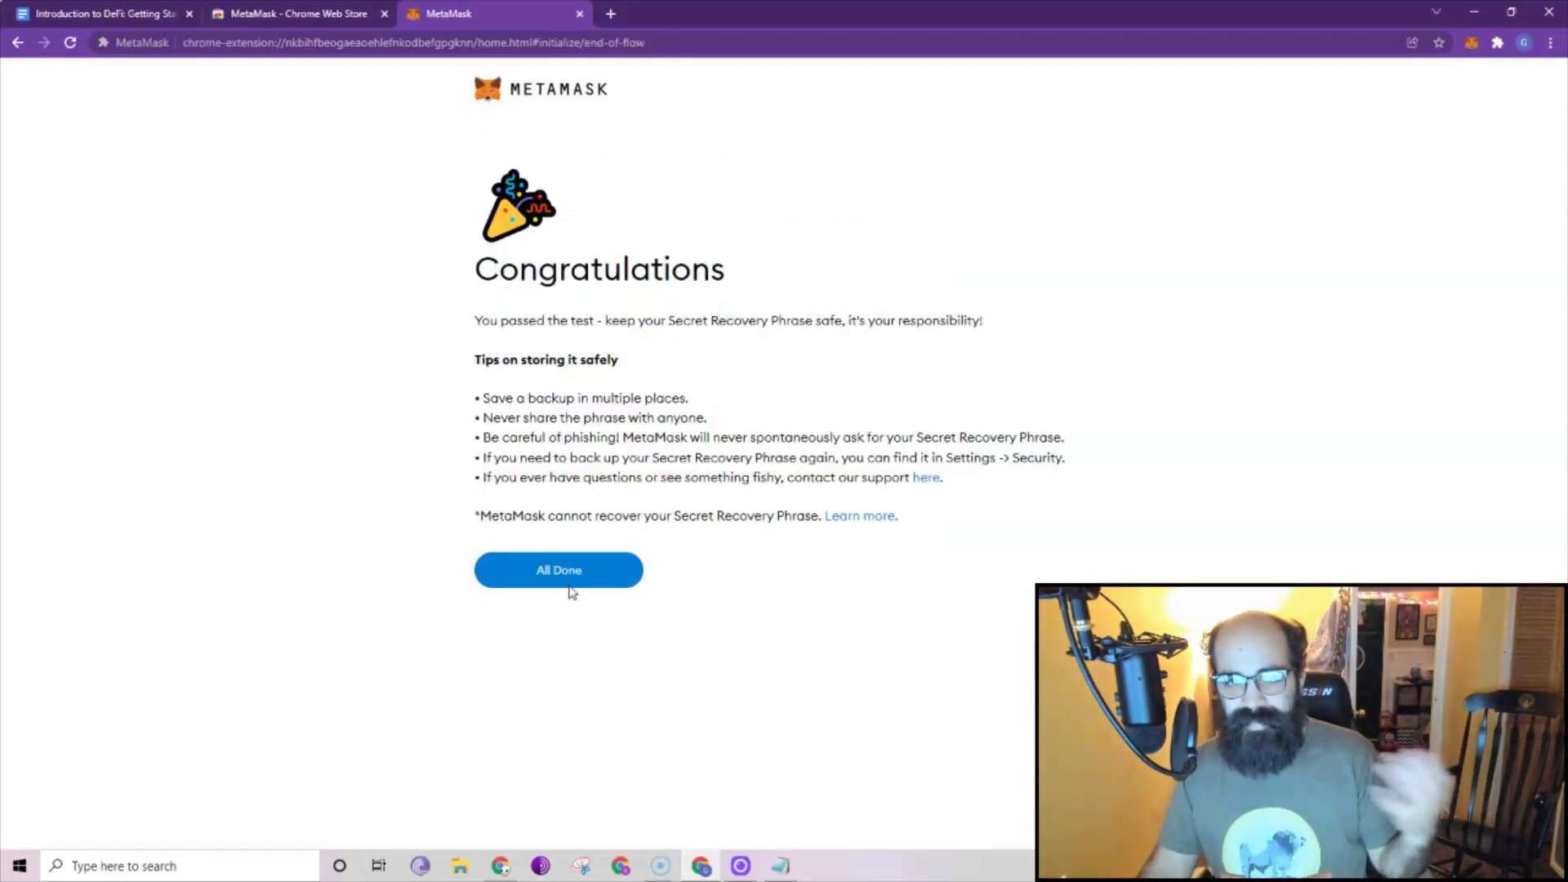
click(609, 563)
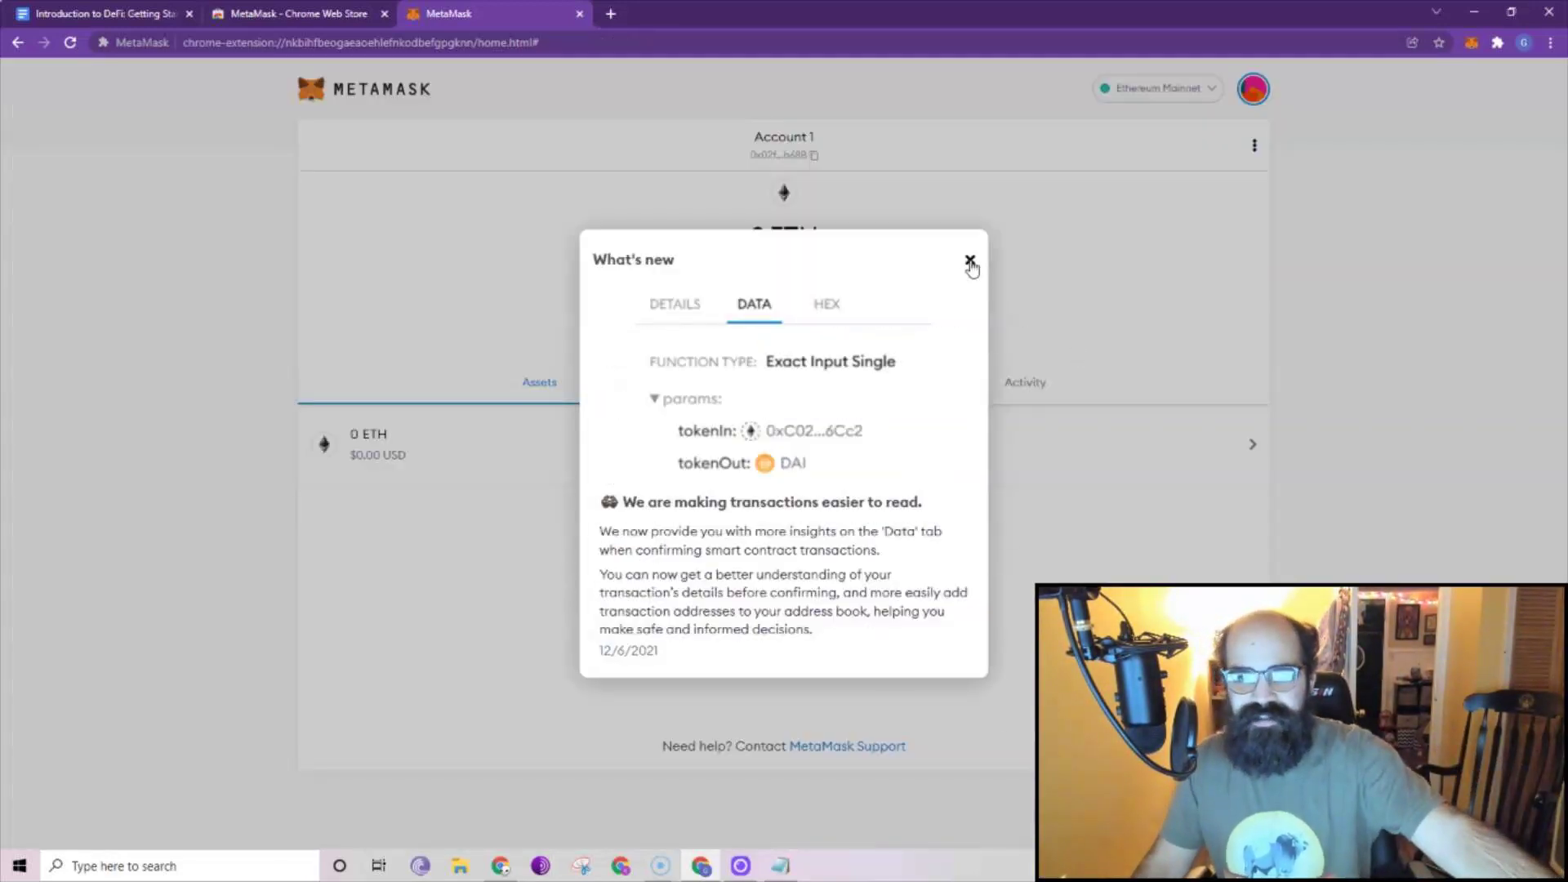
Dismiss the What's new notice, open the MetaMask popup, and return to the Google Docs guide.
click(970, 262)
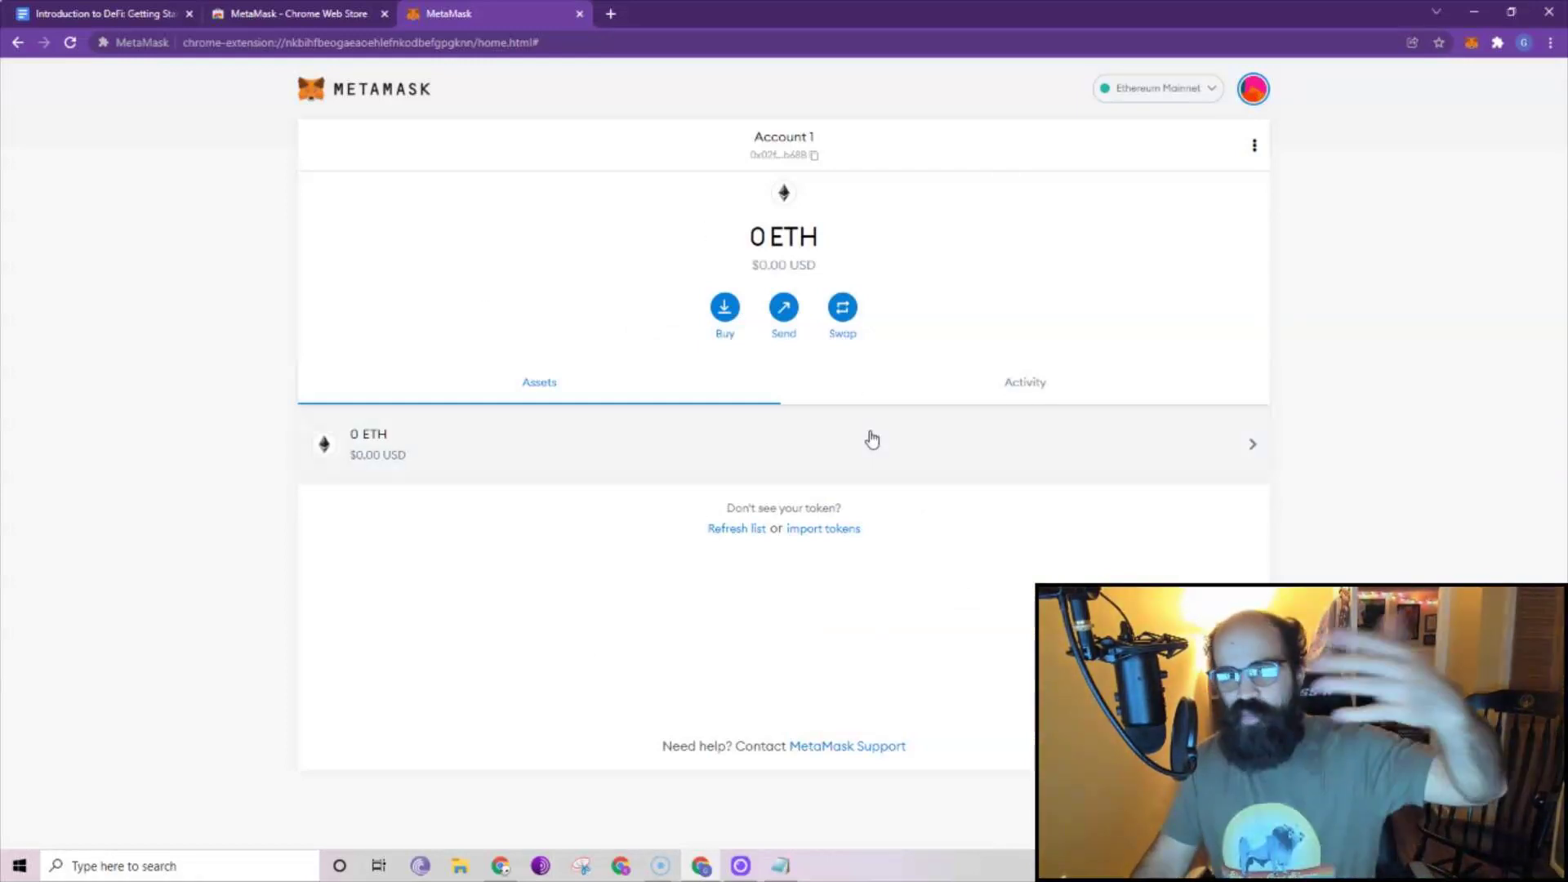
click(1470, 44)
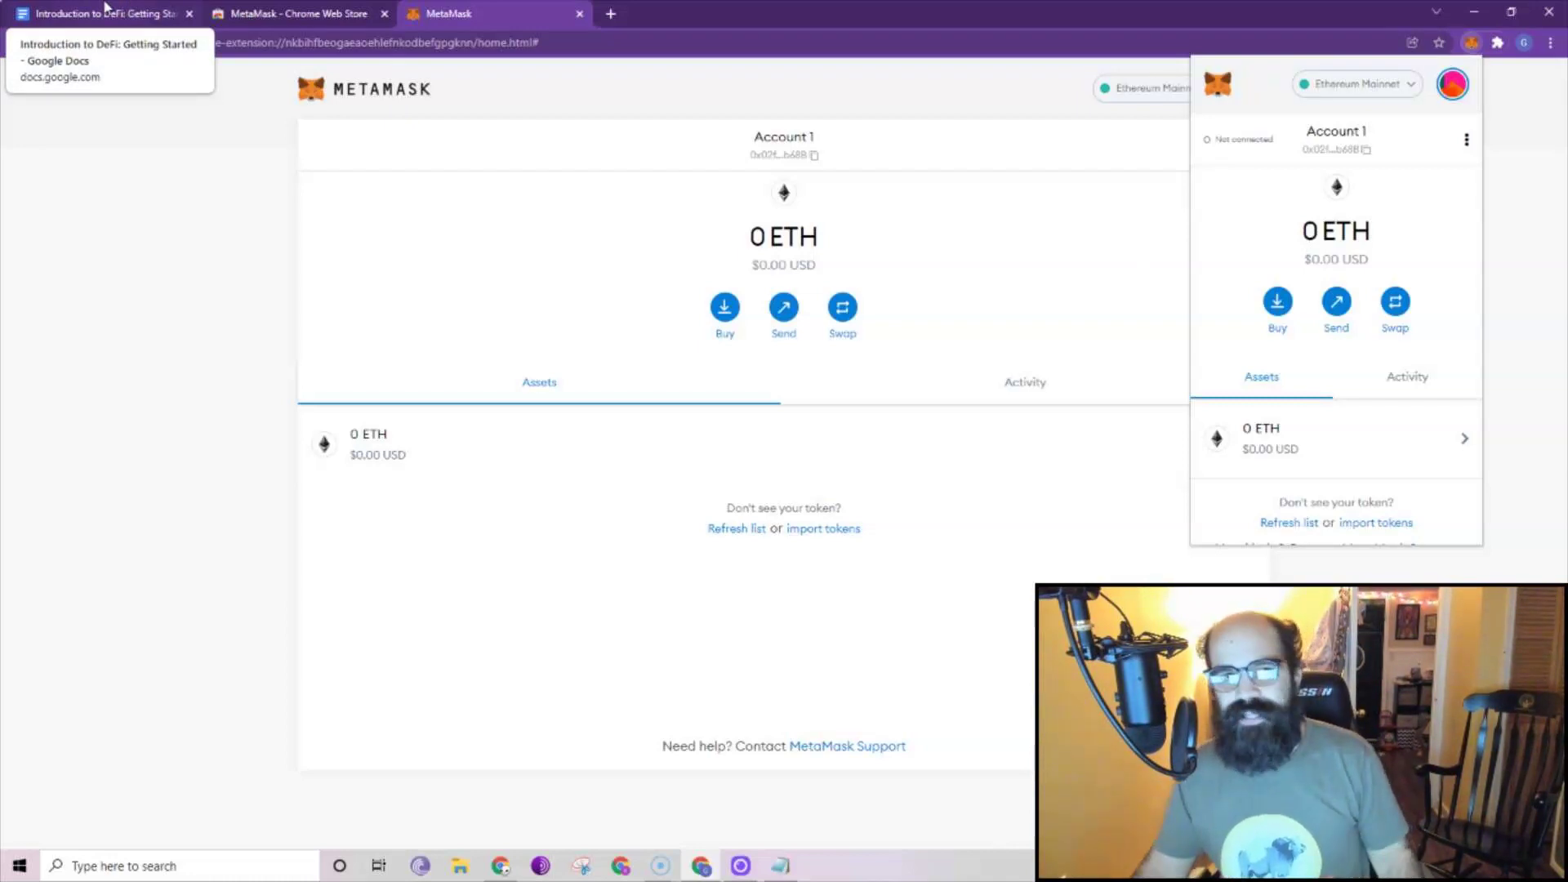
click(106, 12)
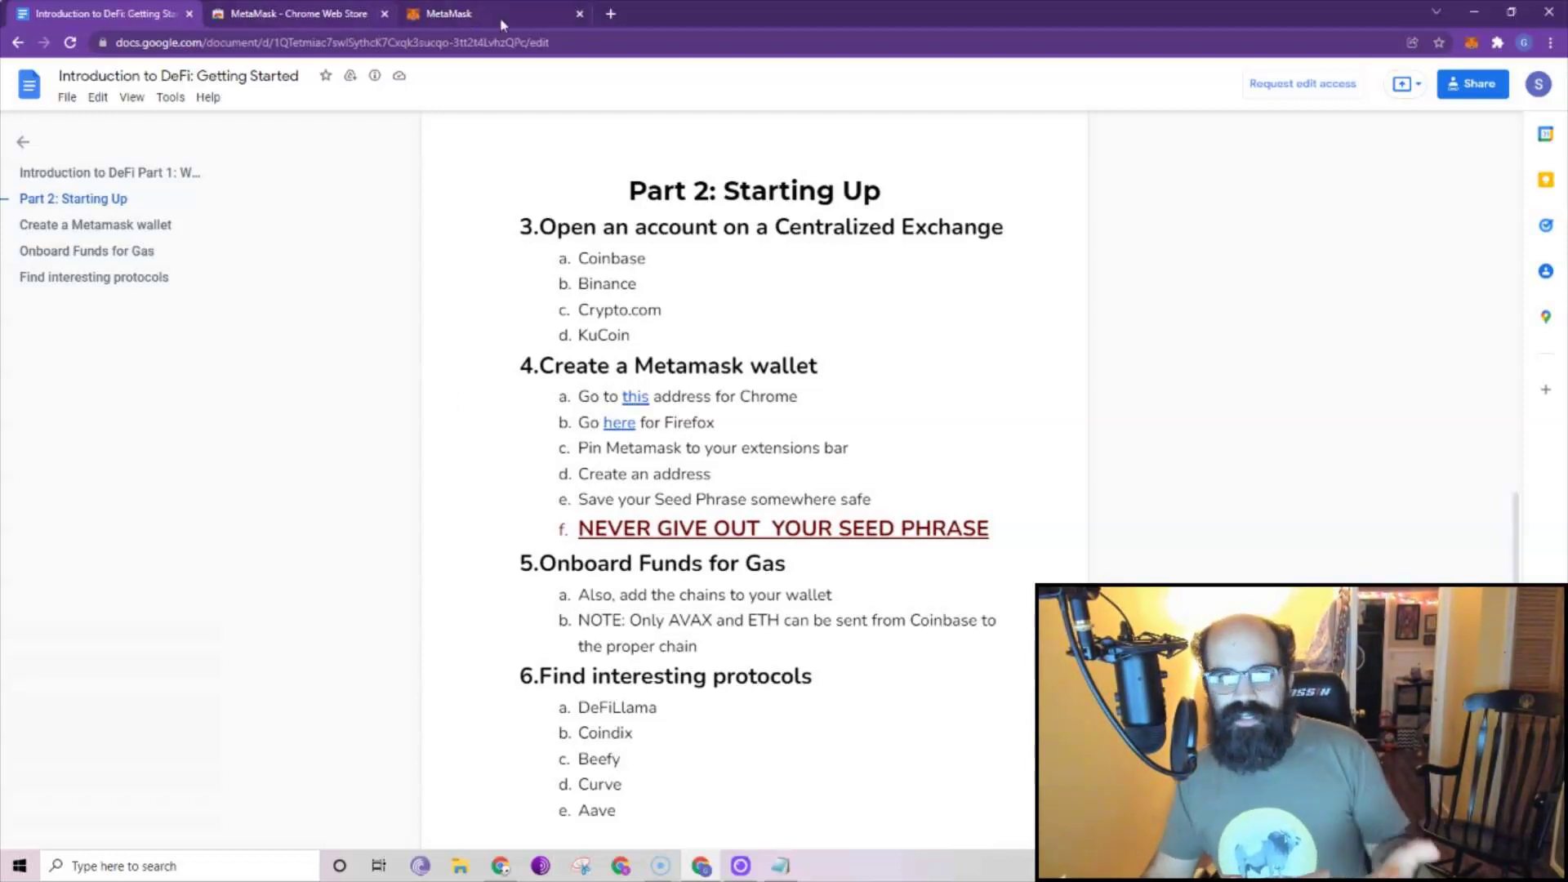
Search for 'defillama' in a new tab and open the DefiLlama dashboard.
click(611, 13)
click(630, 39)
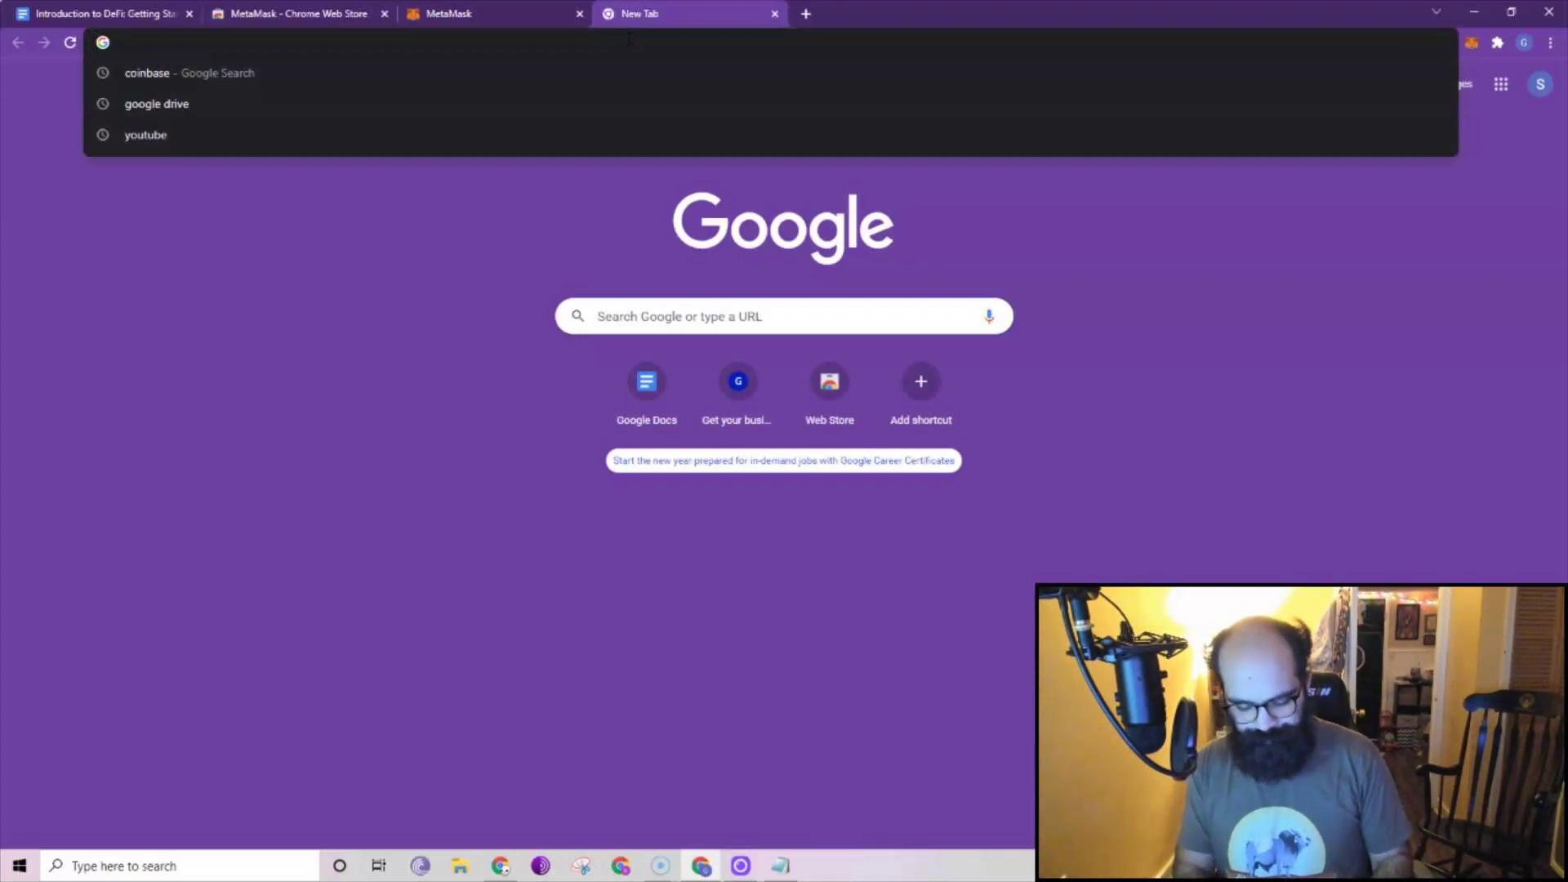
text(defi)
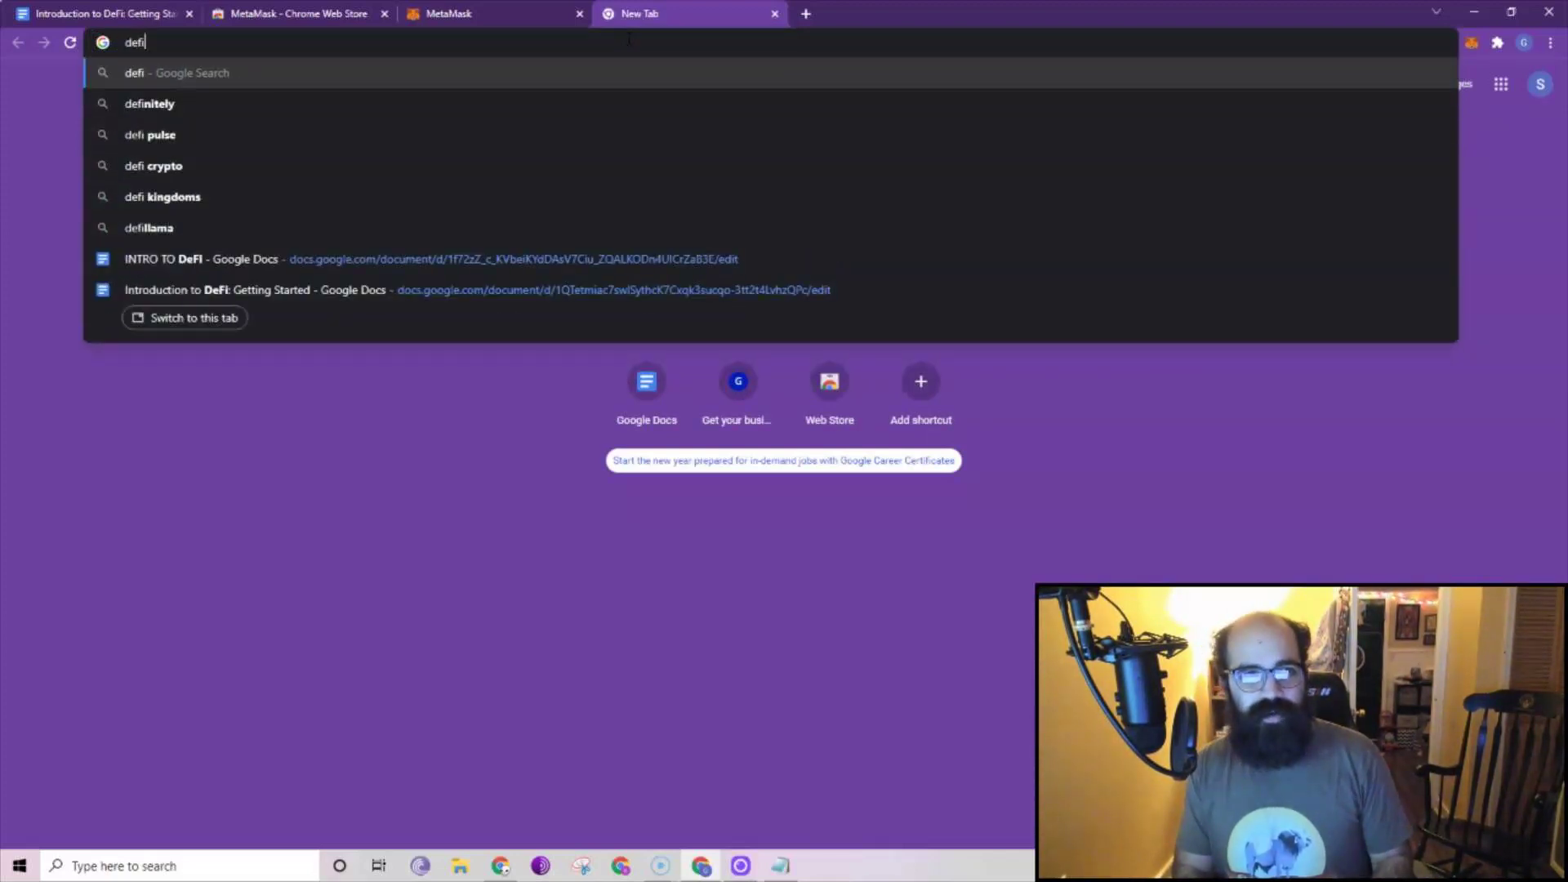
text(llama)
key(Return)
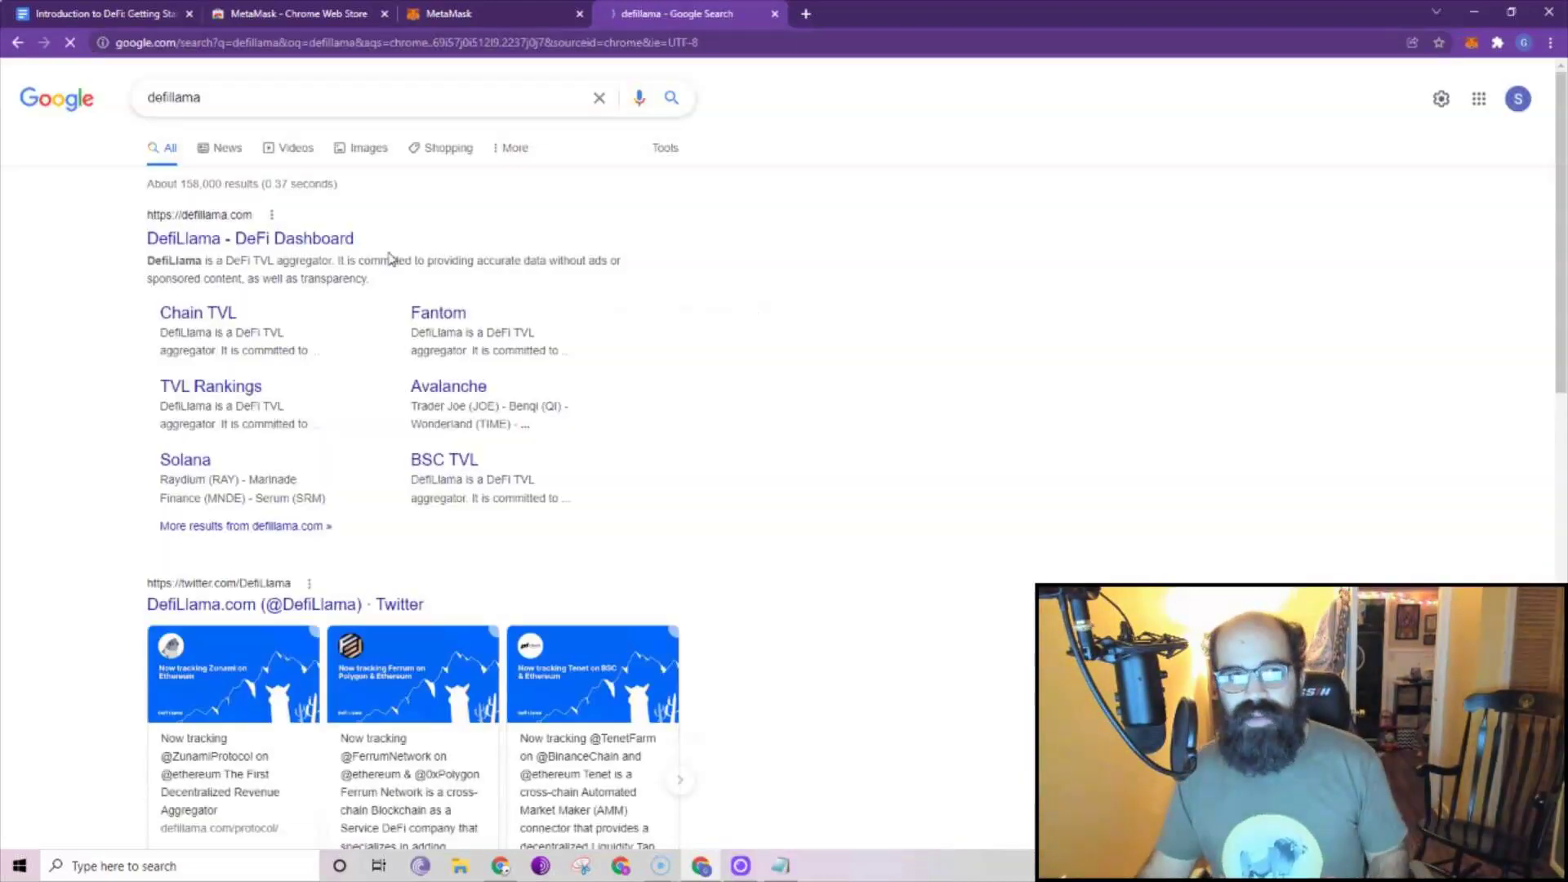
click(174, 245)
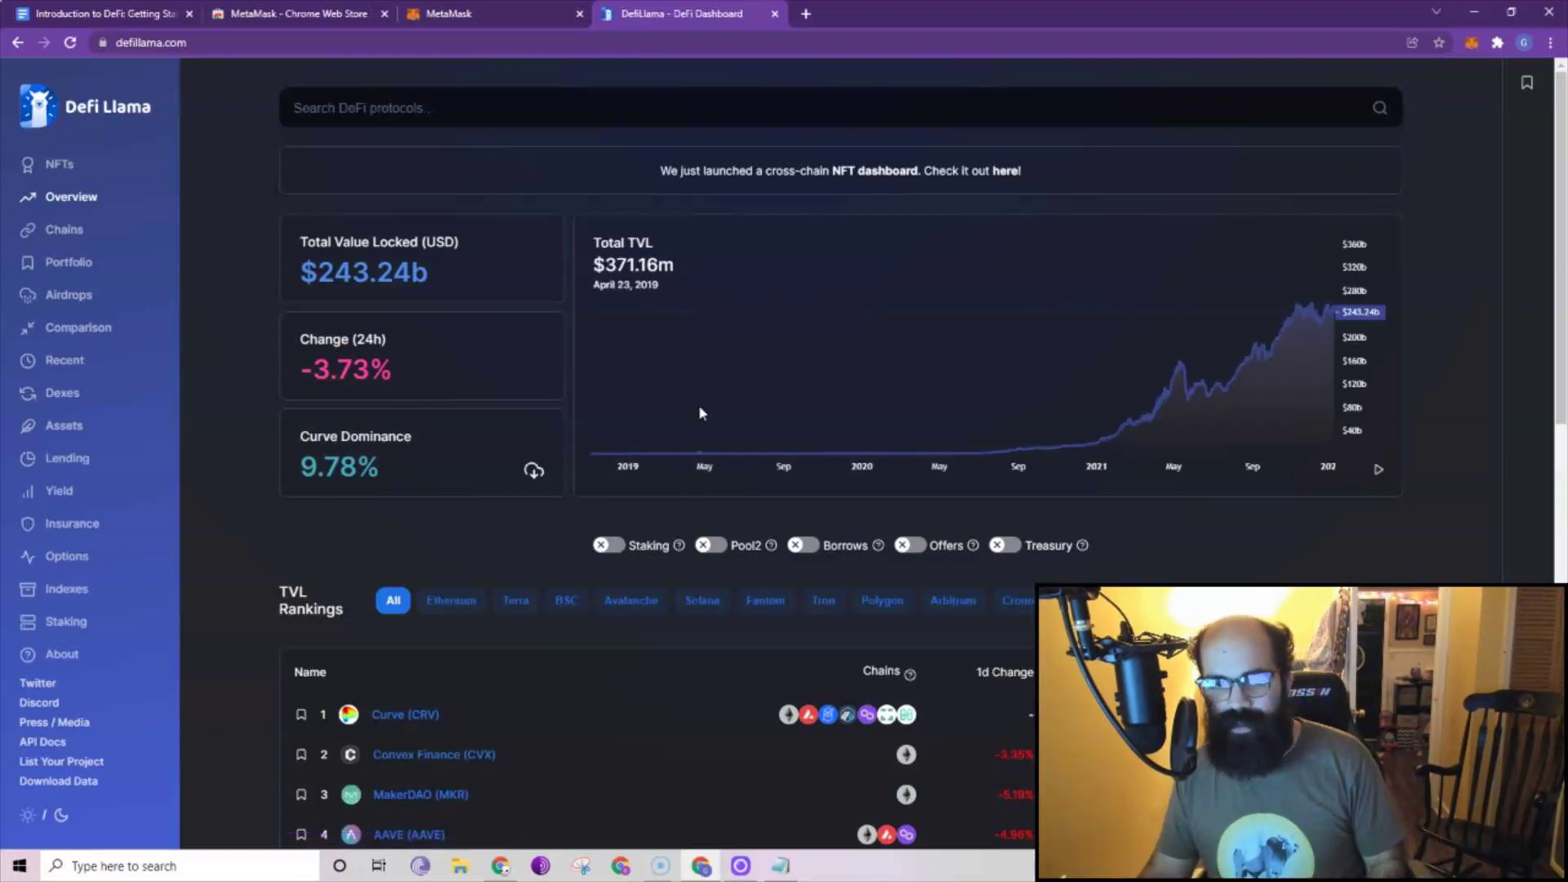
Filter the TVL rankings to Avalanche, open Trader Joe (JOE)'s page, and start a new tab.
scroll(469, 425, down, 4)
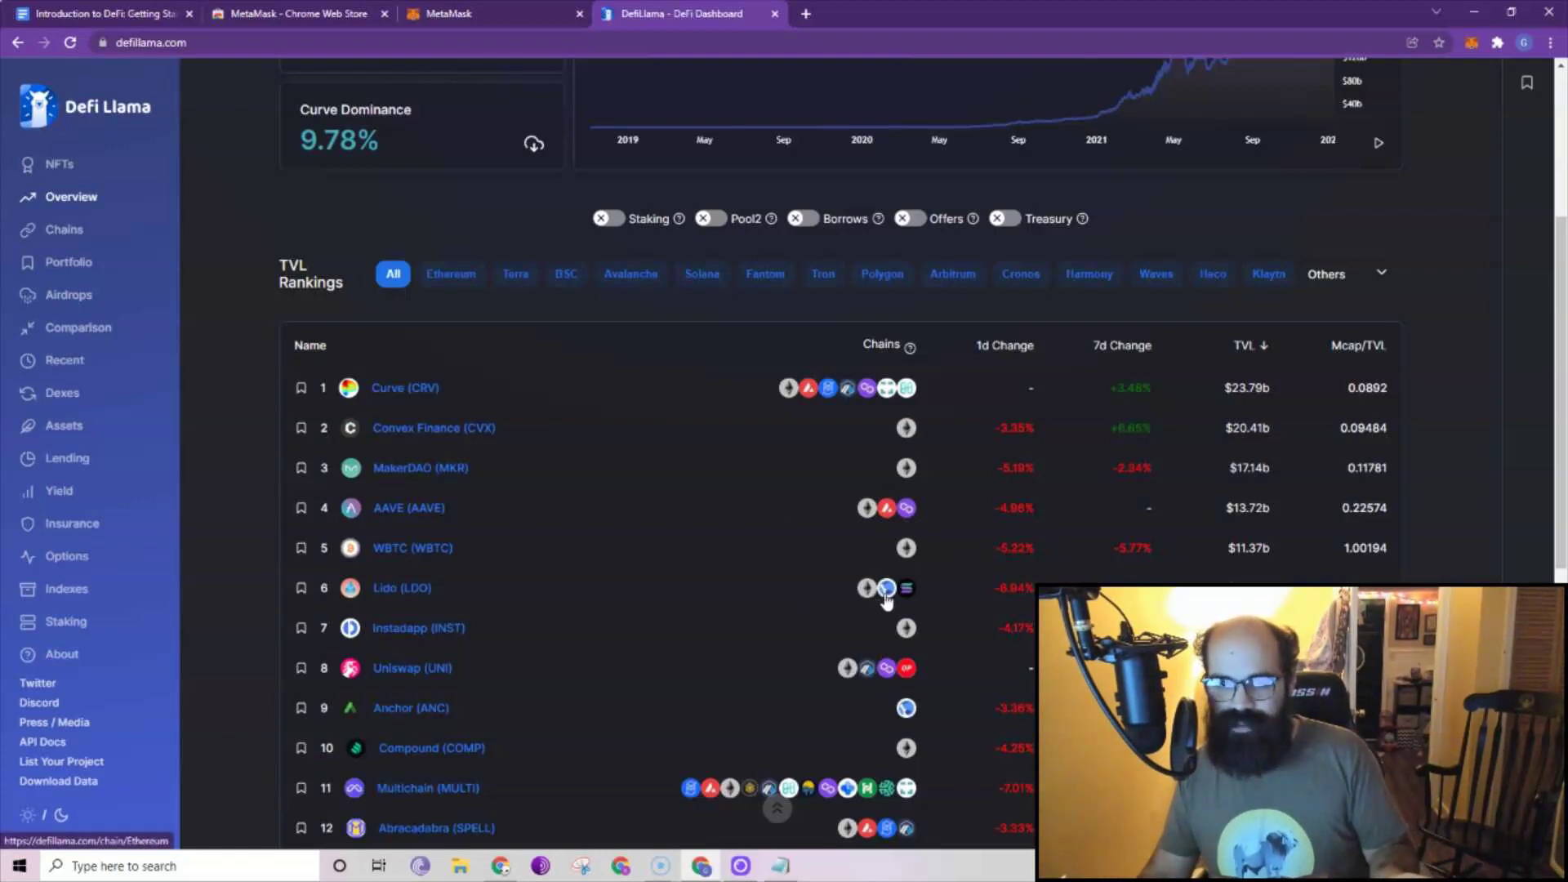
scroll(917, 598, down, 1)
scroll(666, 651, down, 2)
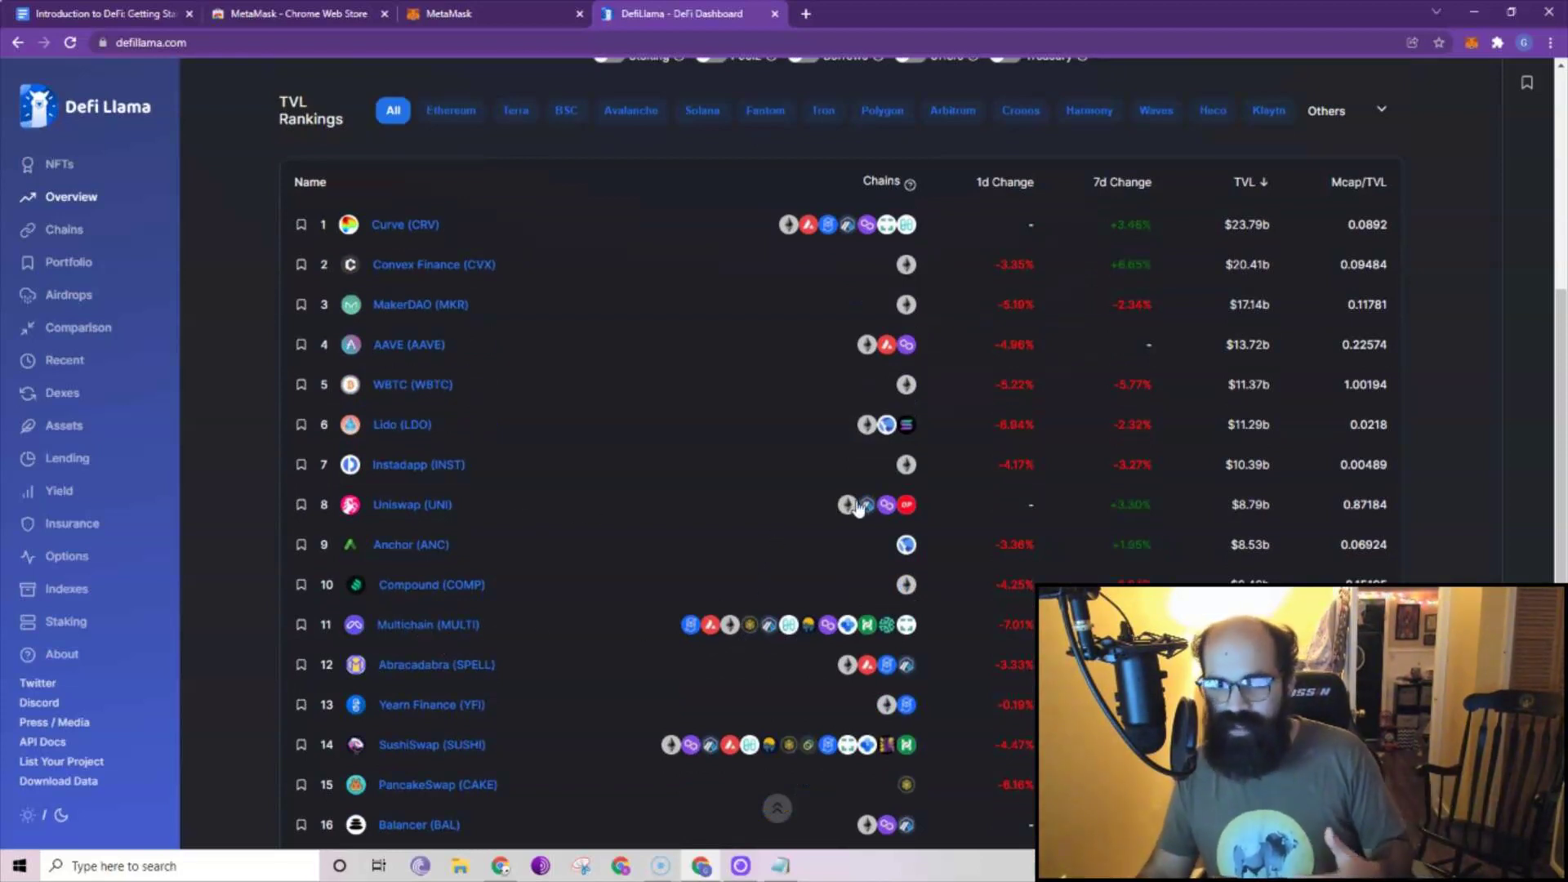
scroll(794, 654, down, 1)
scroll(797, 653, down, 2)
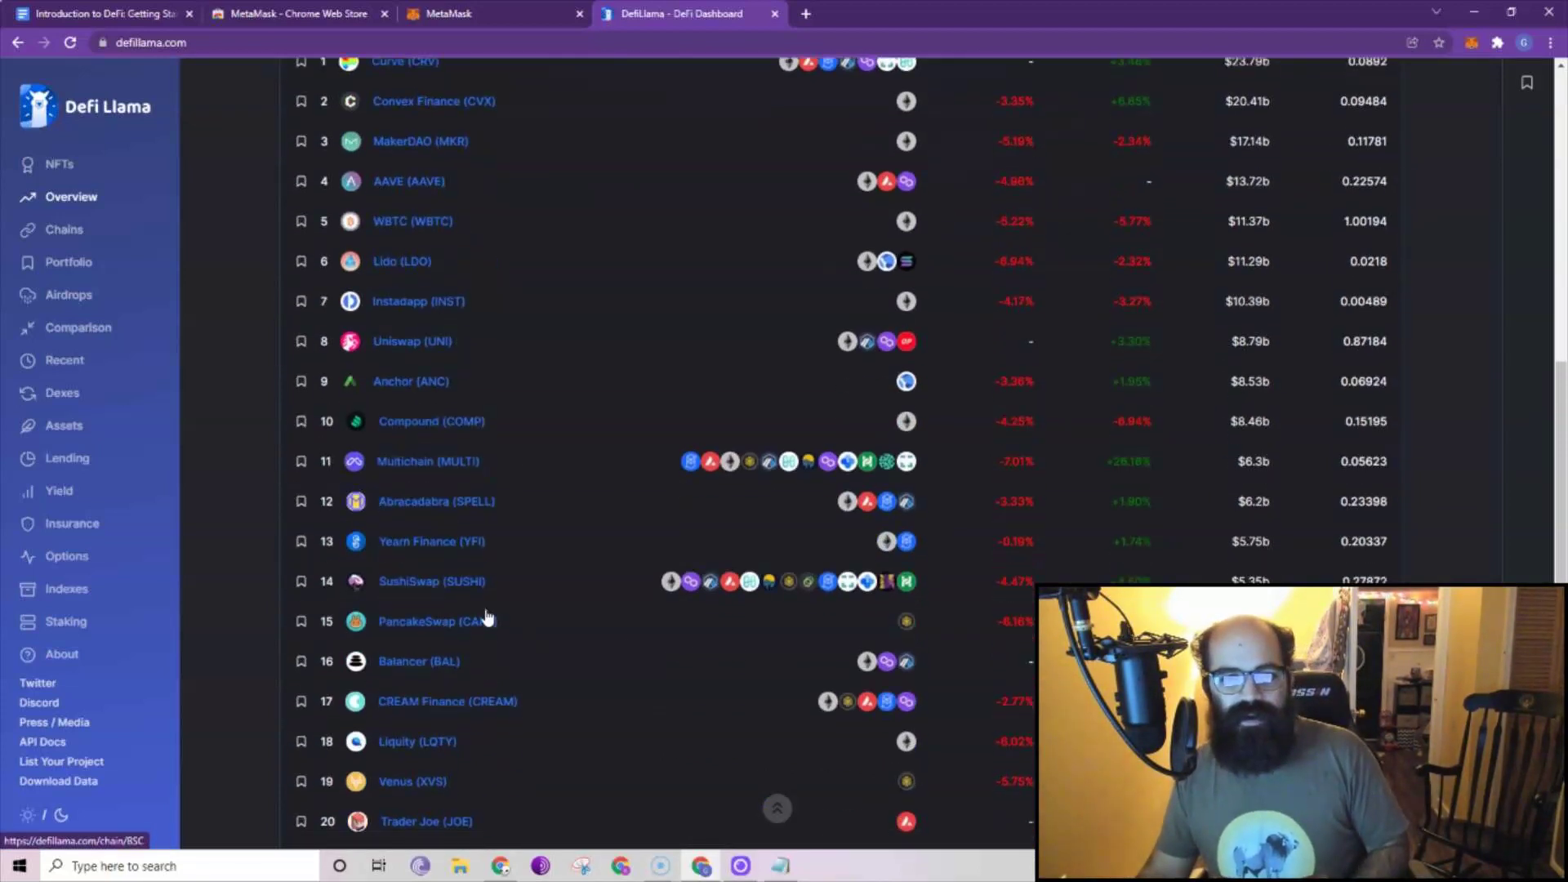
scroll(455, 602, up, 3)
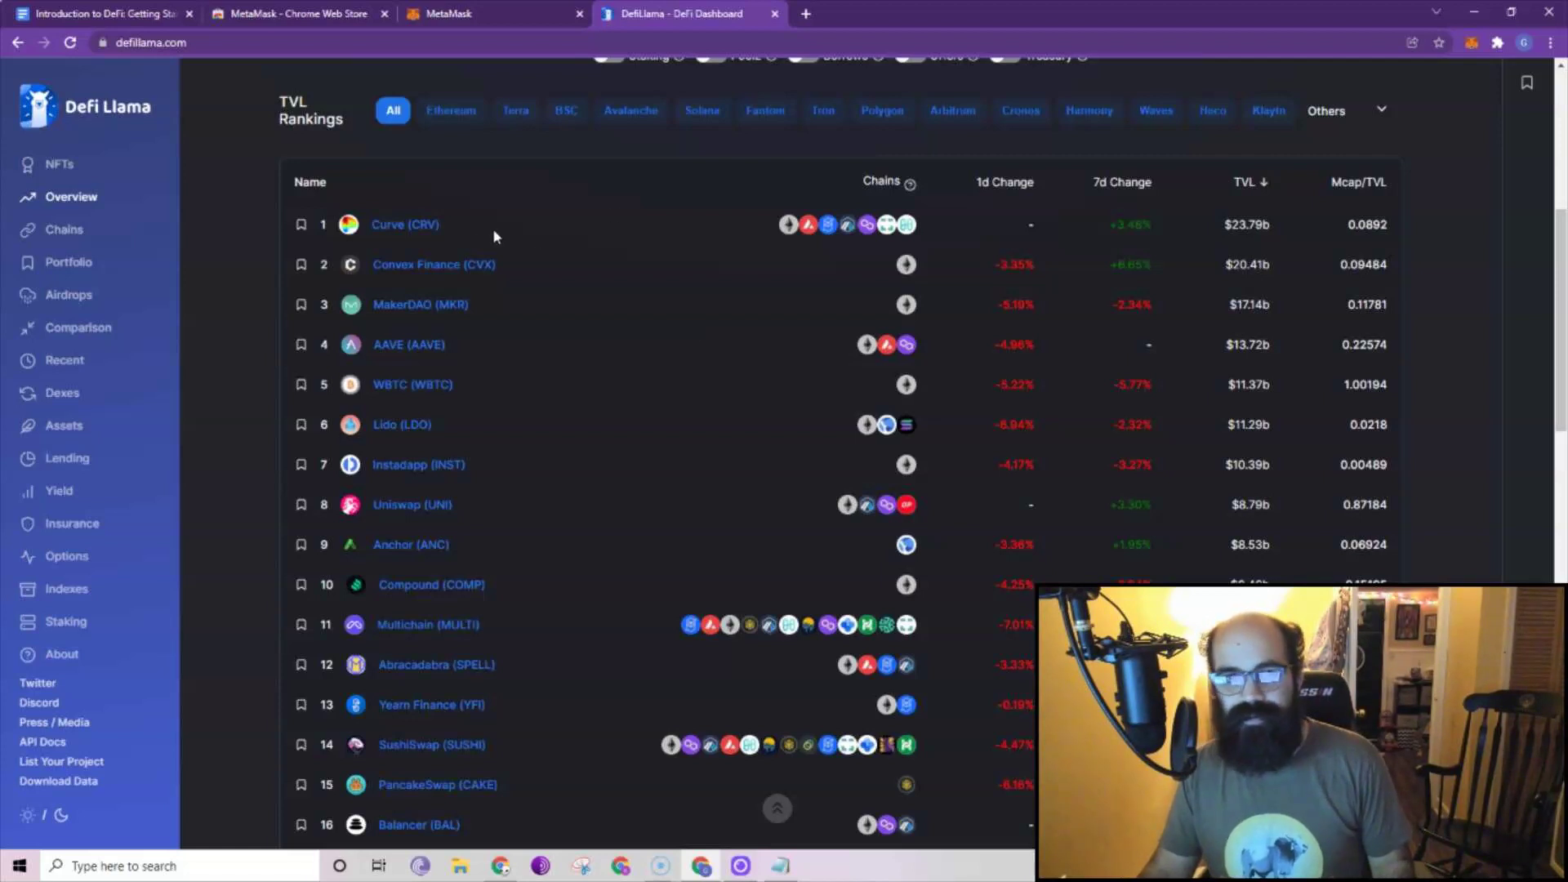
click(632, 111)
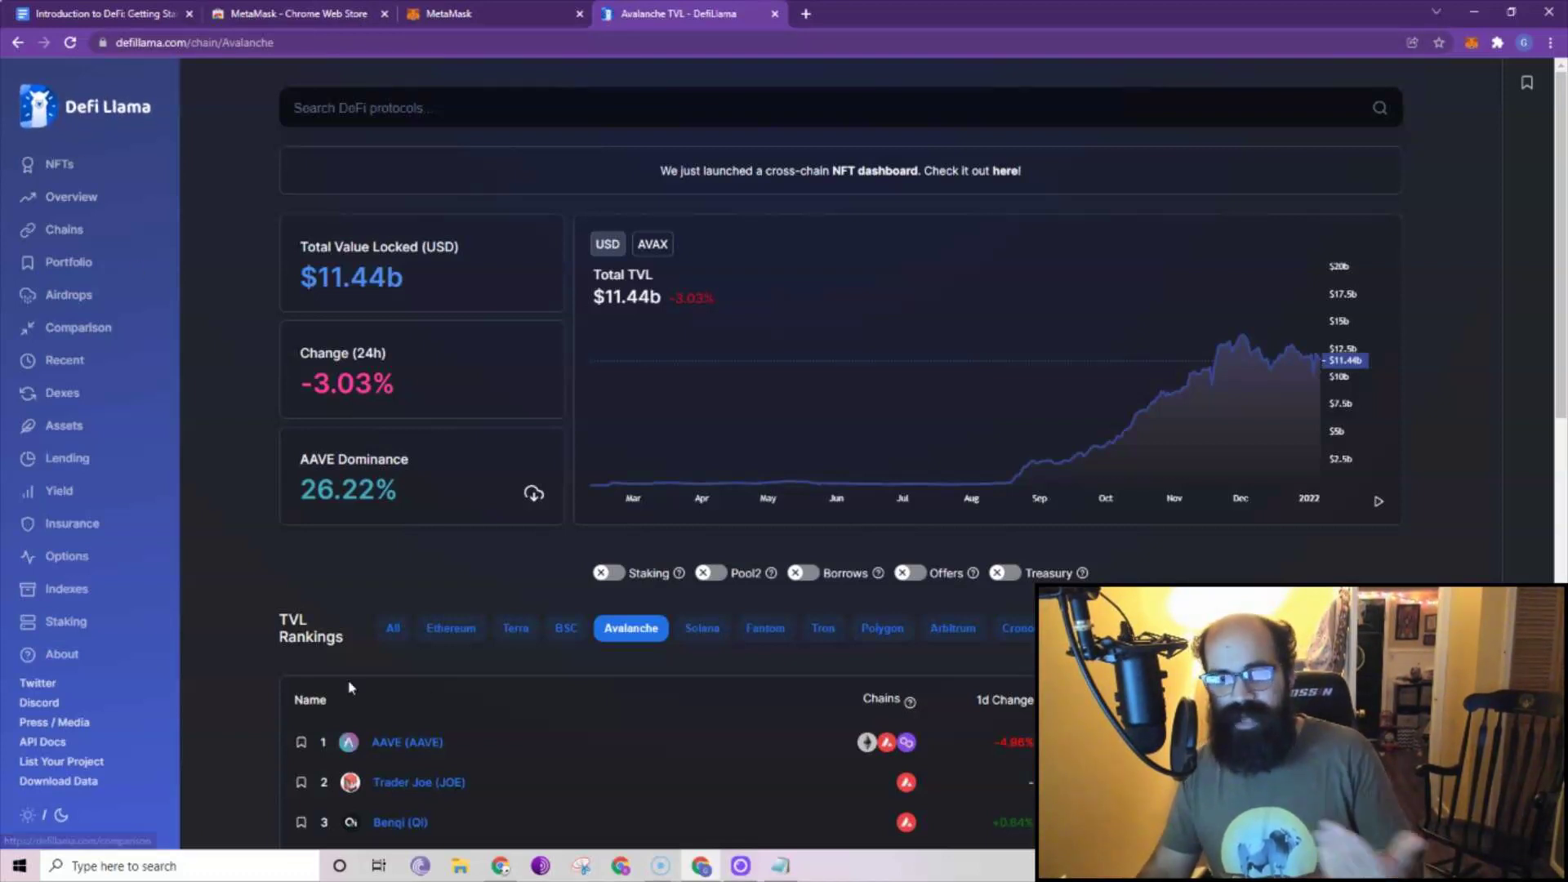
click(421, 785)
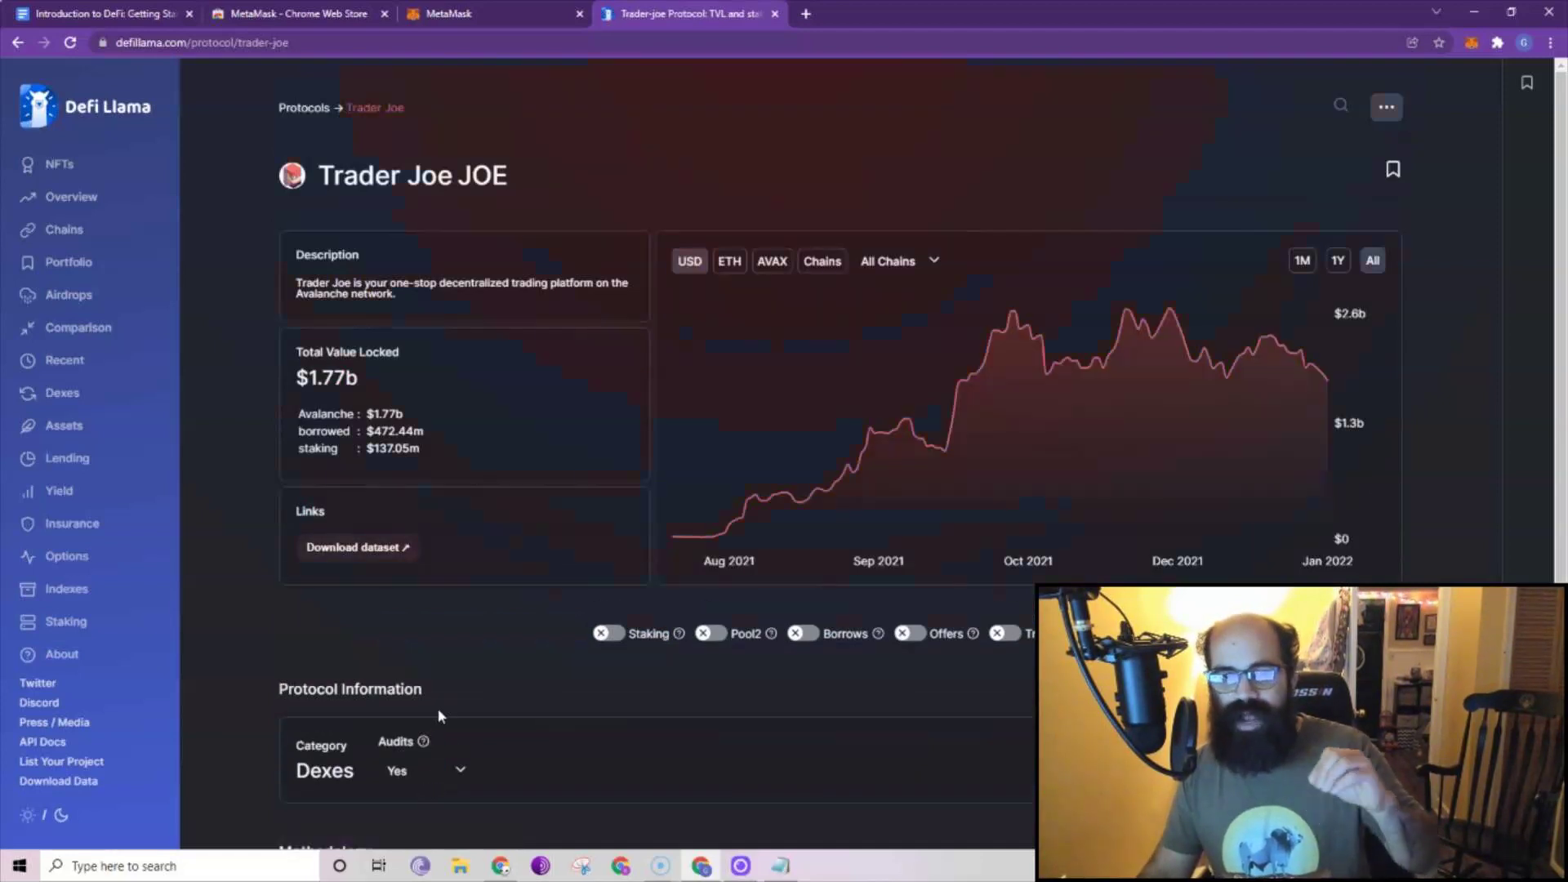
click(806, 14)
Search Google for 'aave crypto' using the address-bar suggestion and browse the results.
click(794, 45)
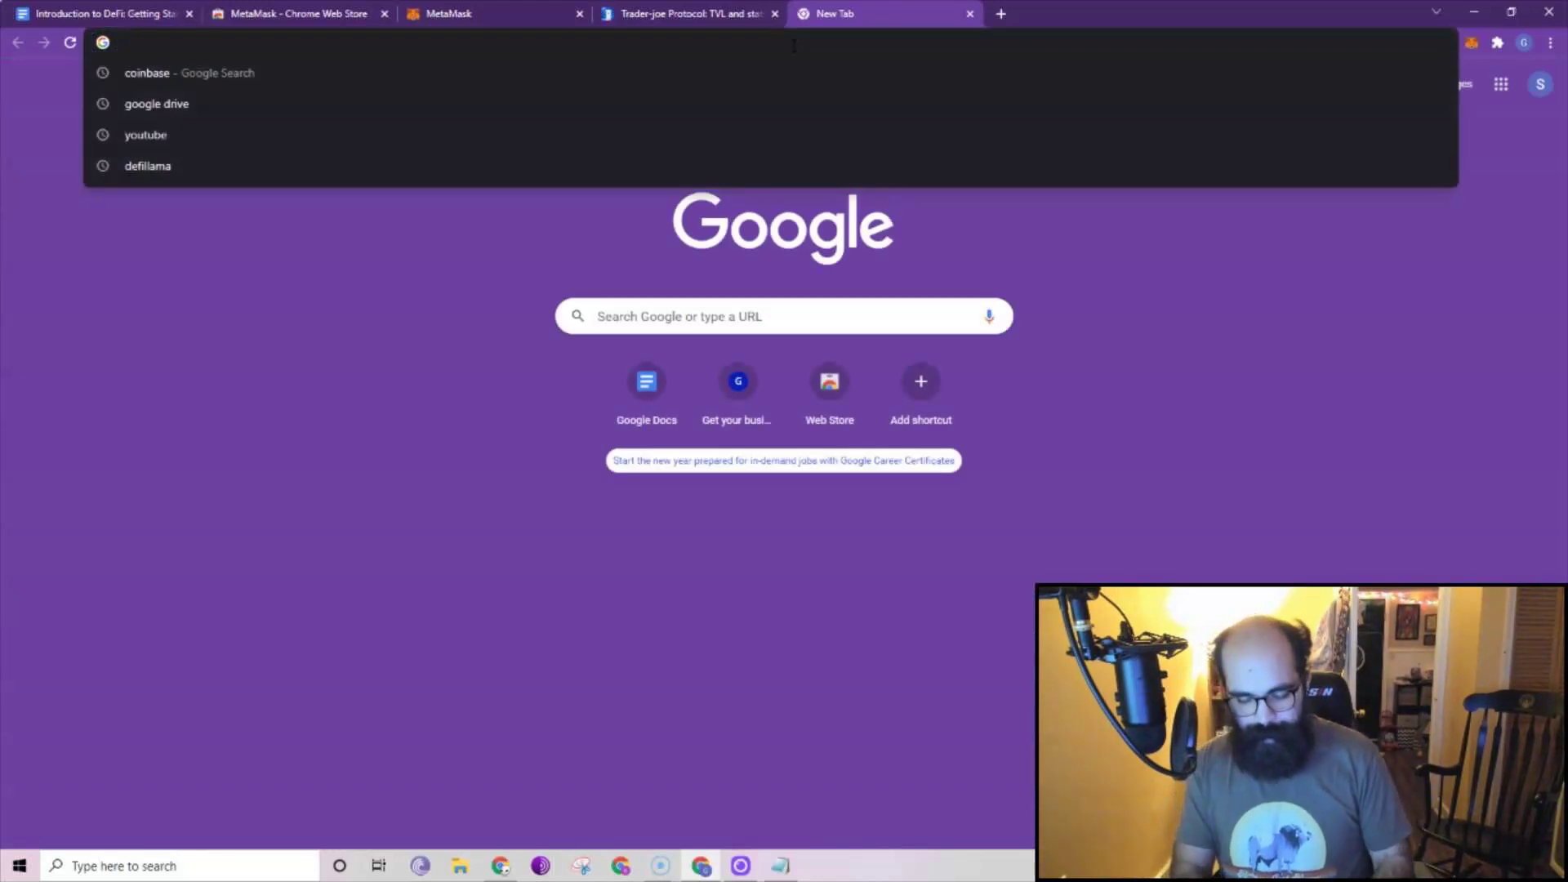
text(aave)
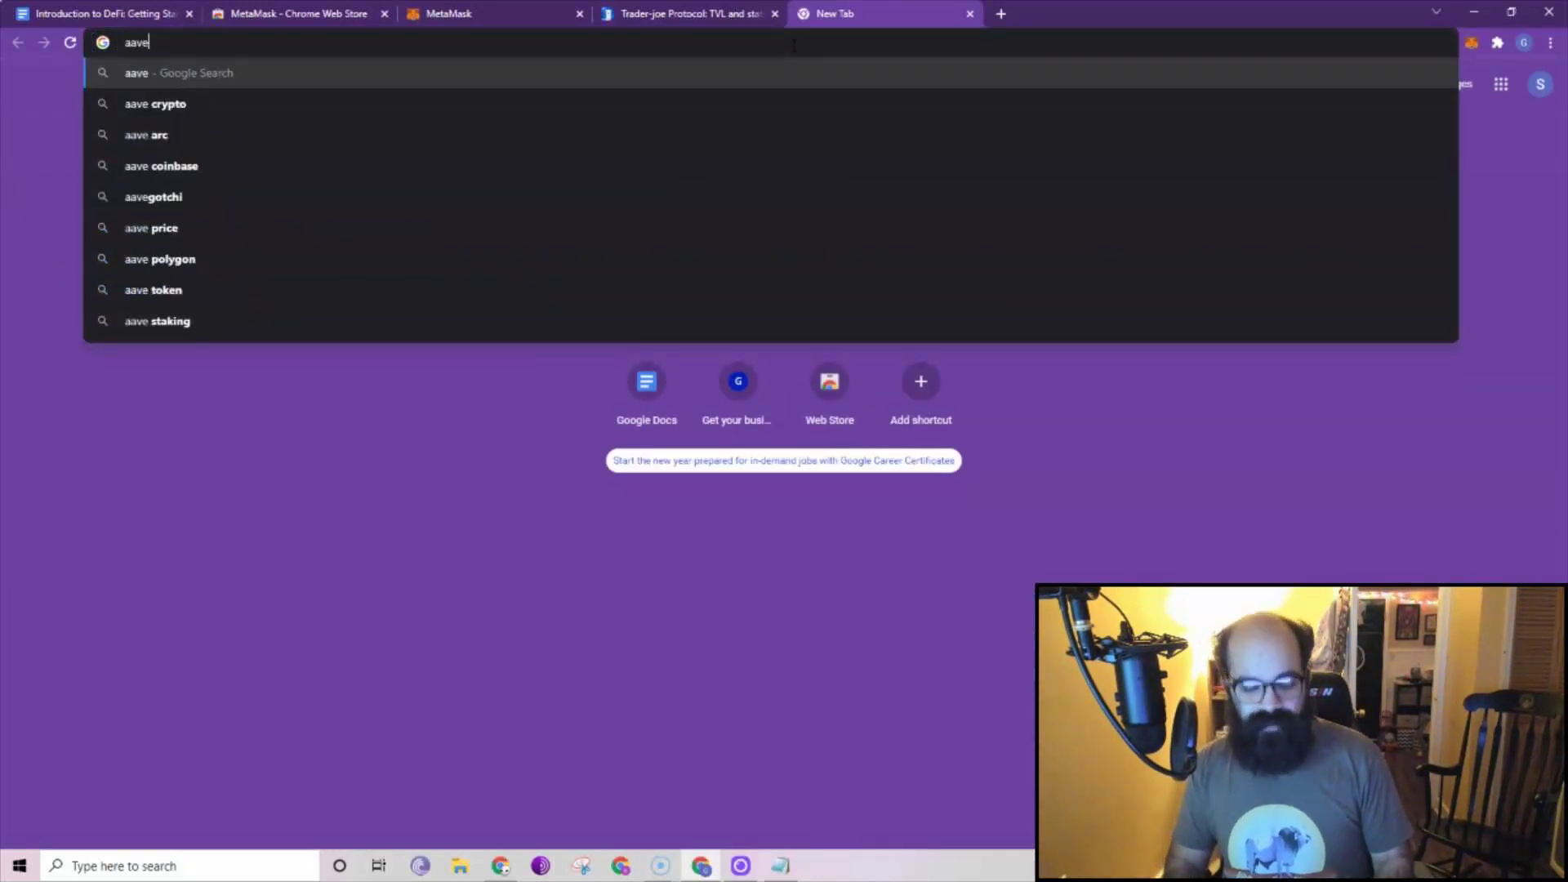
key(Down)
key(Return)
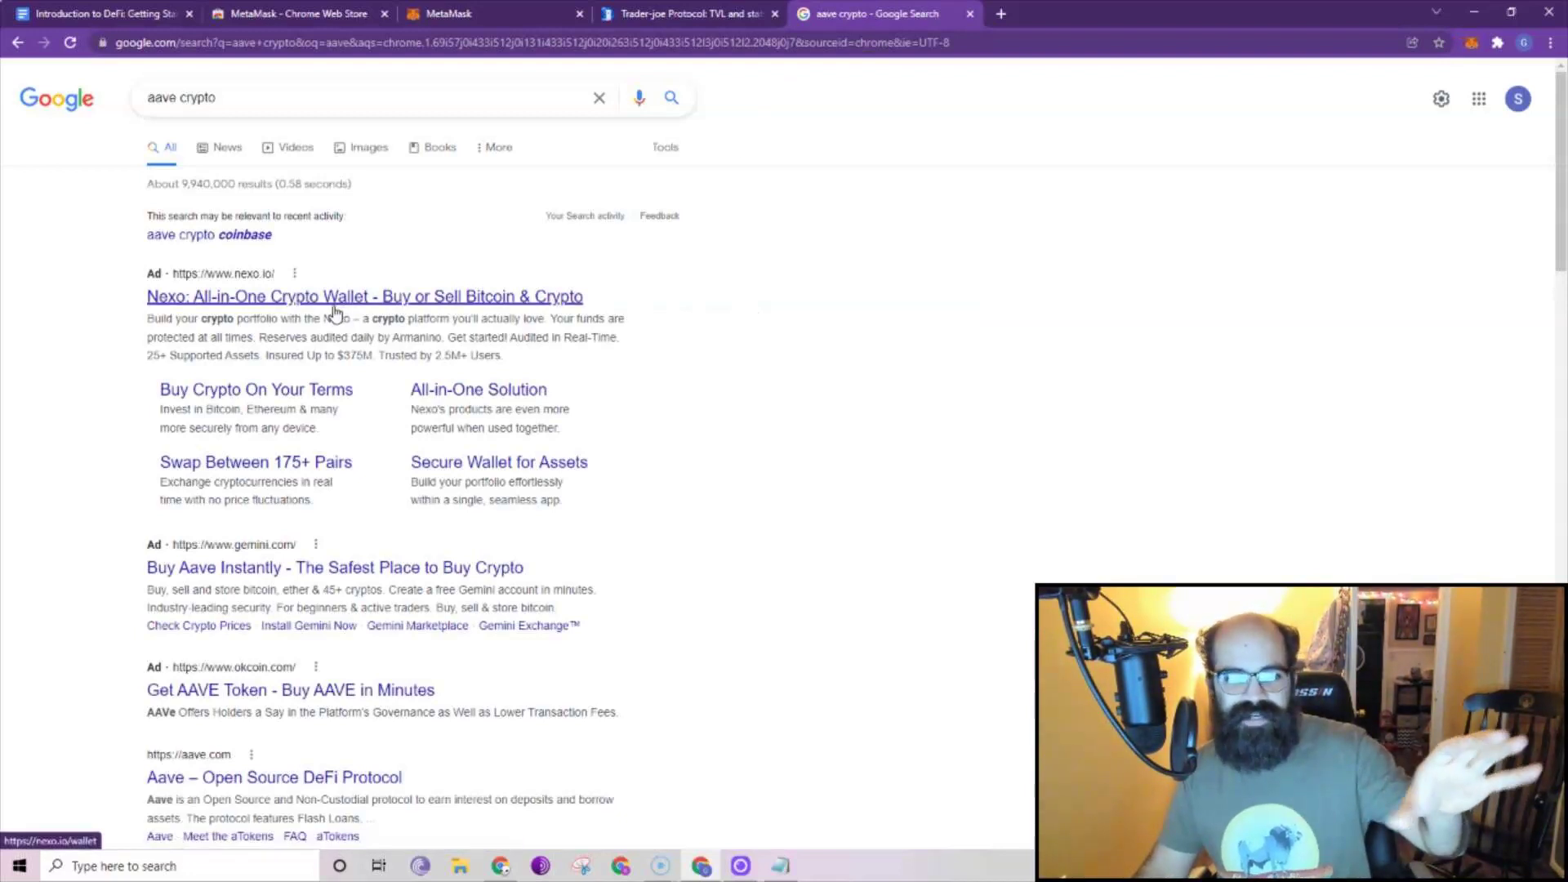
scroll(371, 707, down, 4)
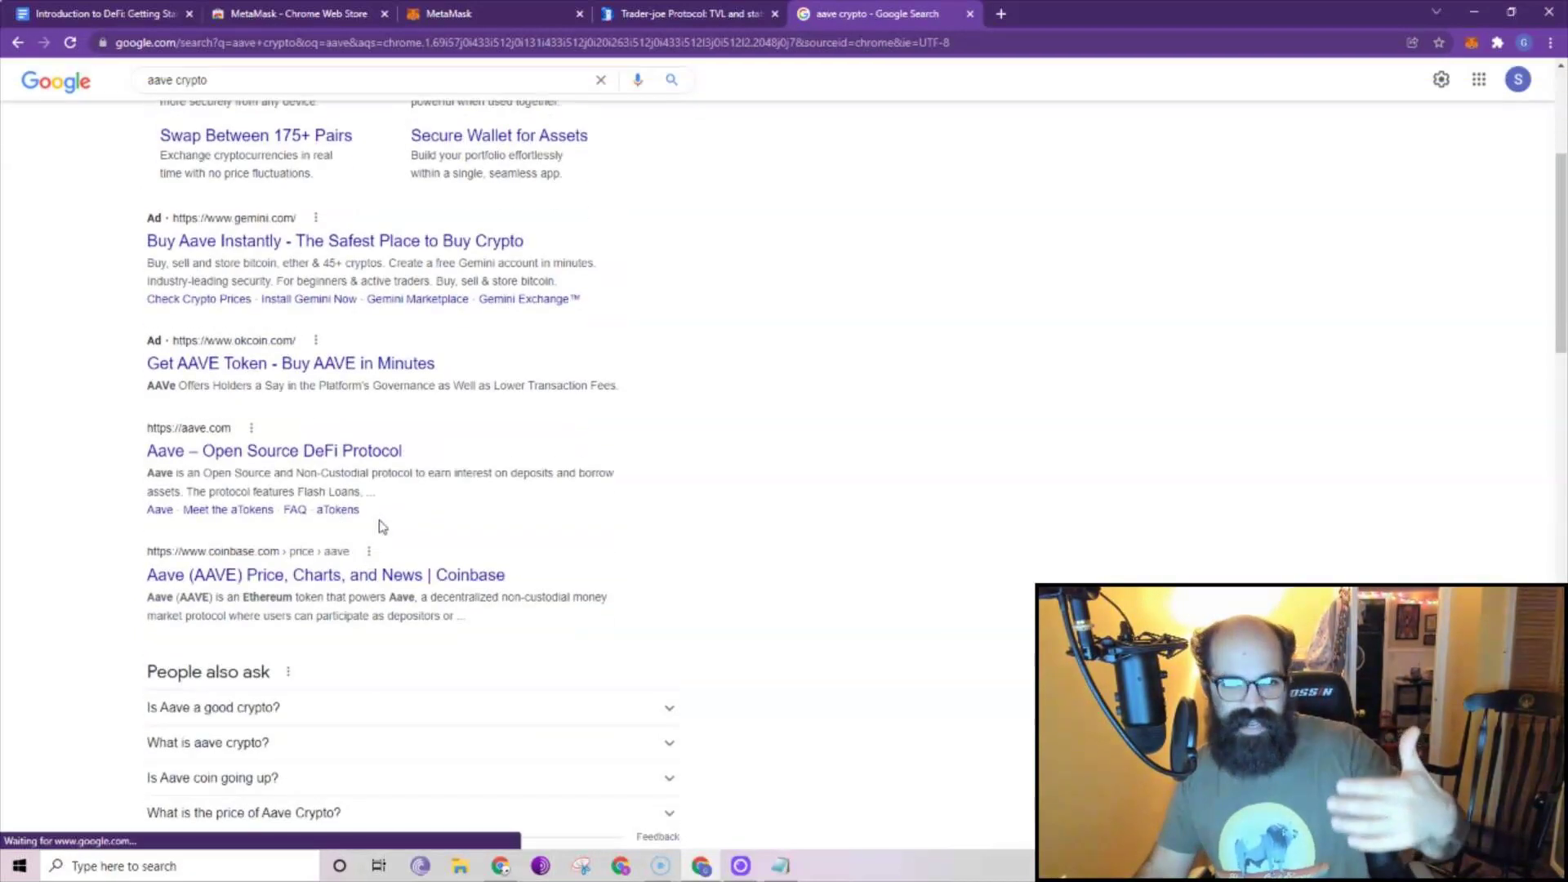
scroll(388, 517, up, 4)
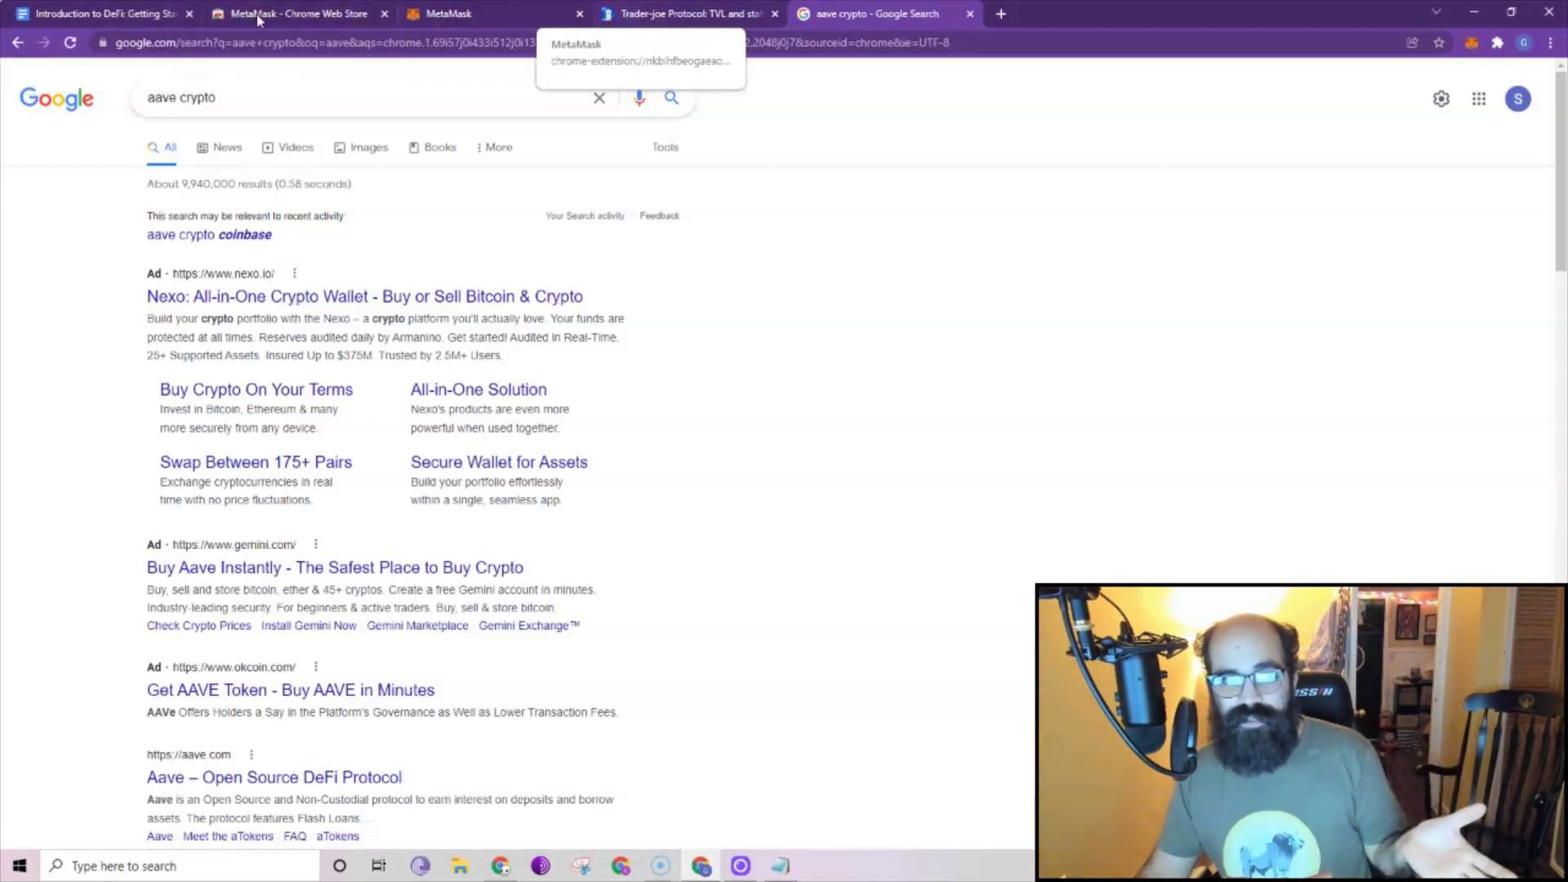
Close the 'aave crypto' tab and open traderjoexyz.com from Trader Joe's DeFi Llama listing.
click(687, 13)
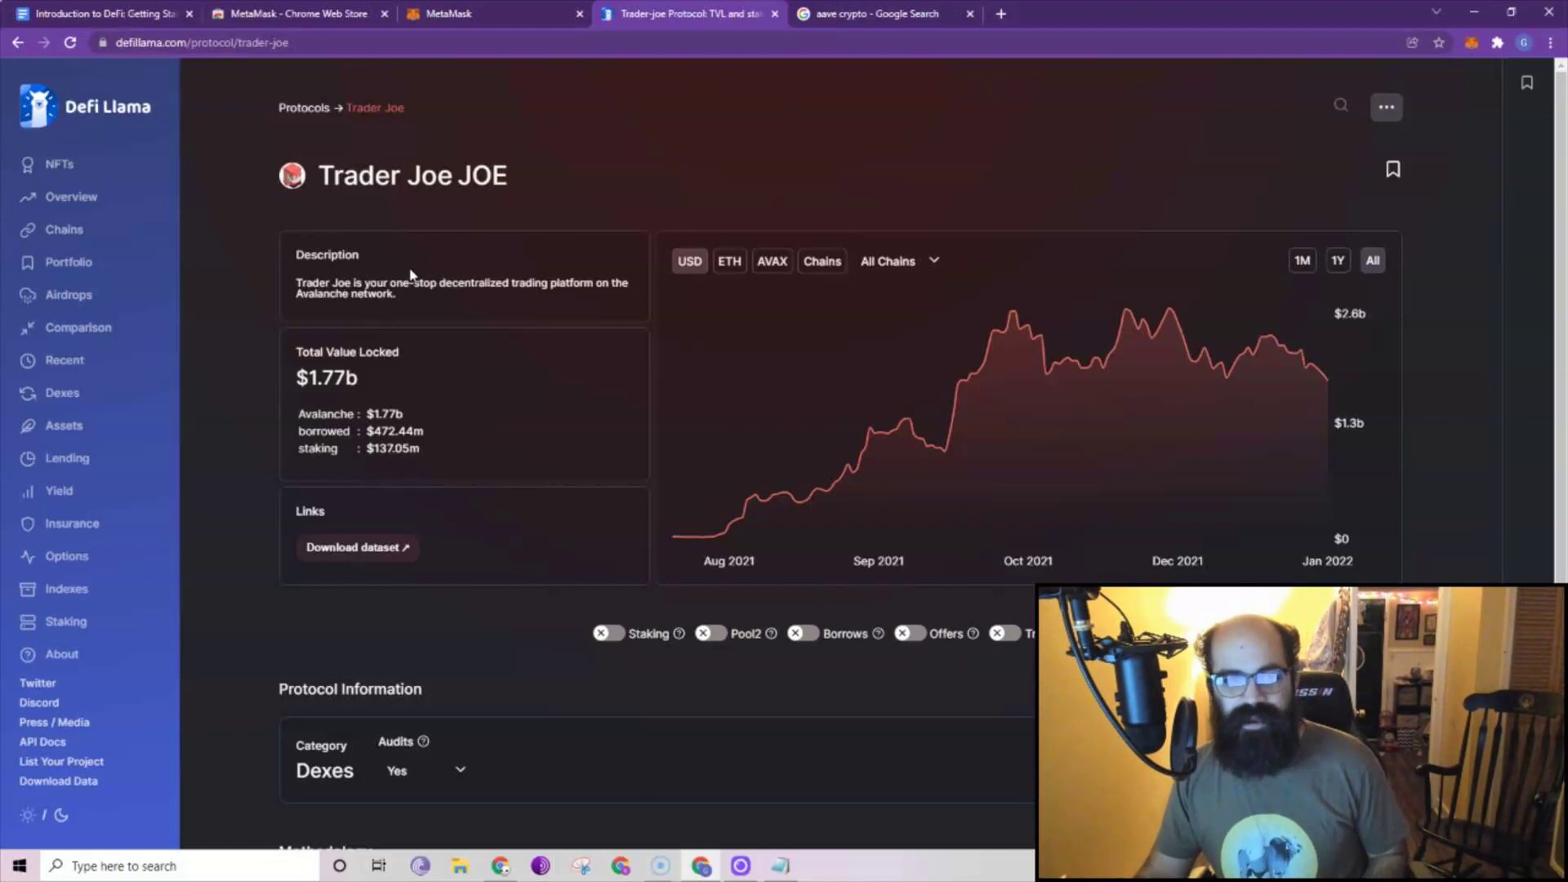
click(970, 14)
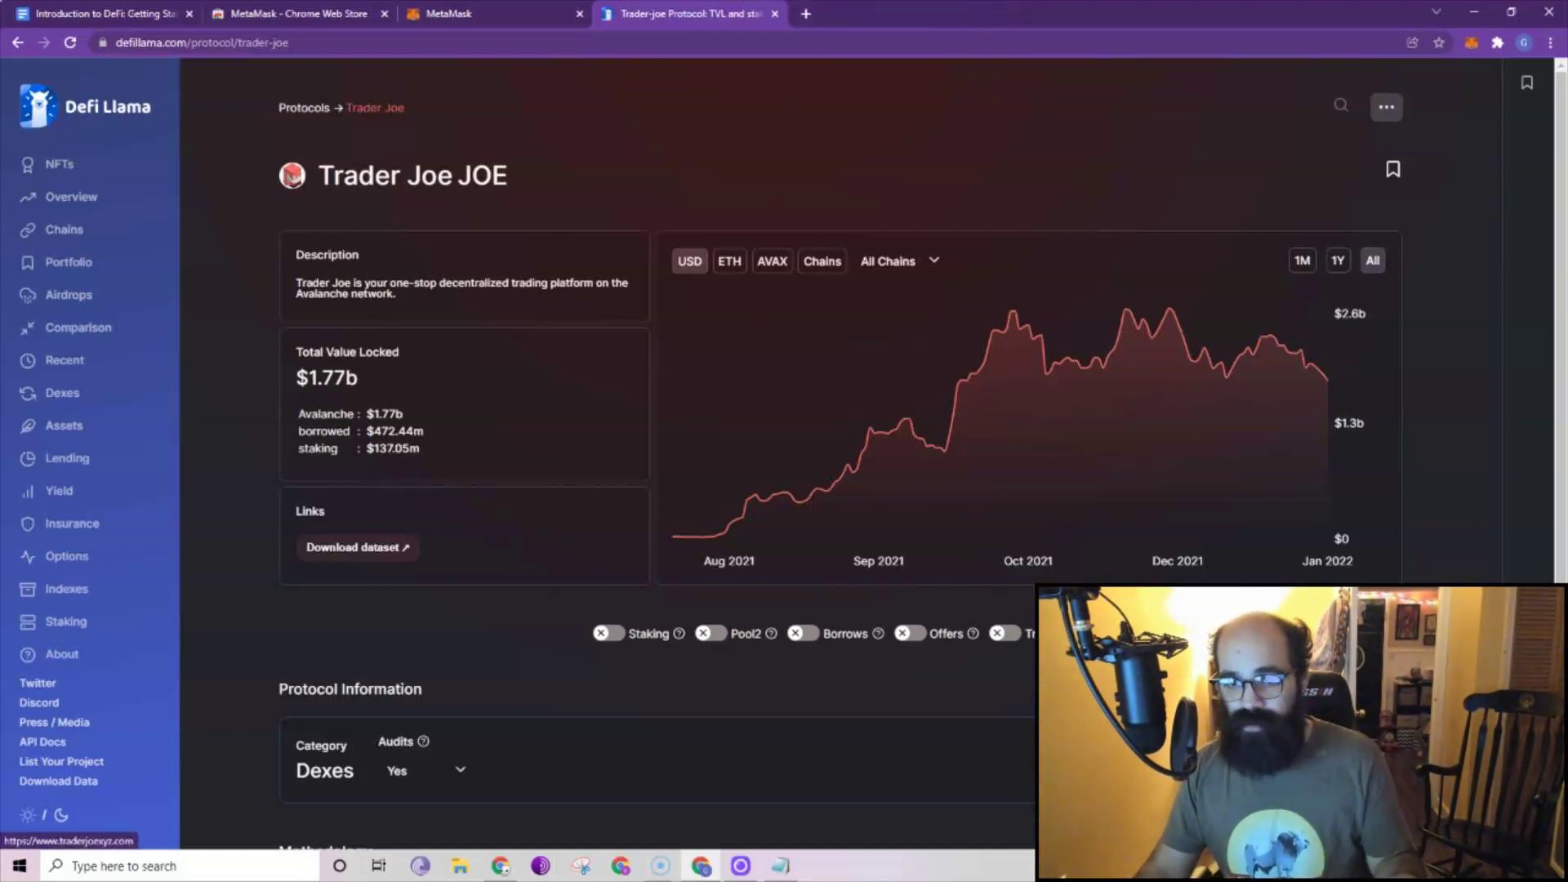
click(1242, 768)
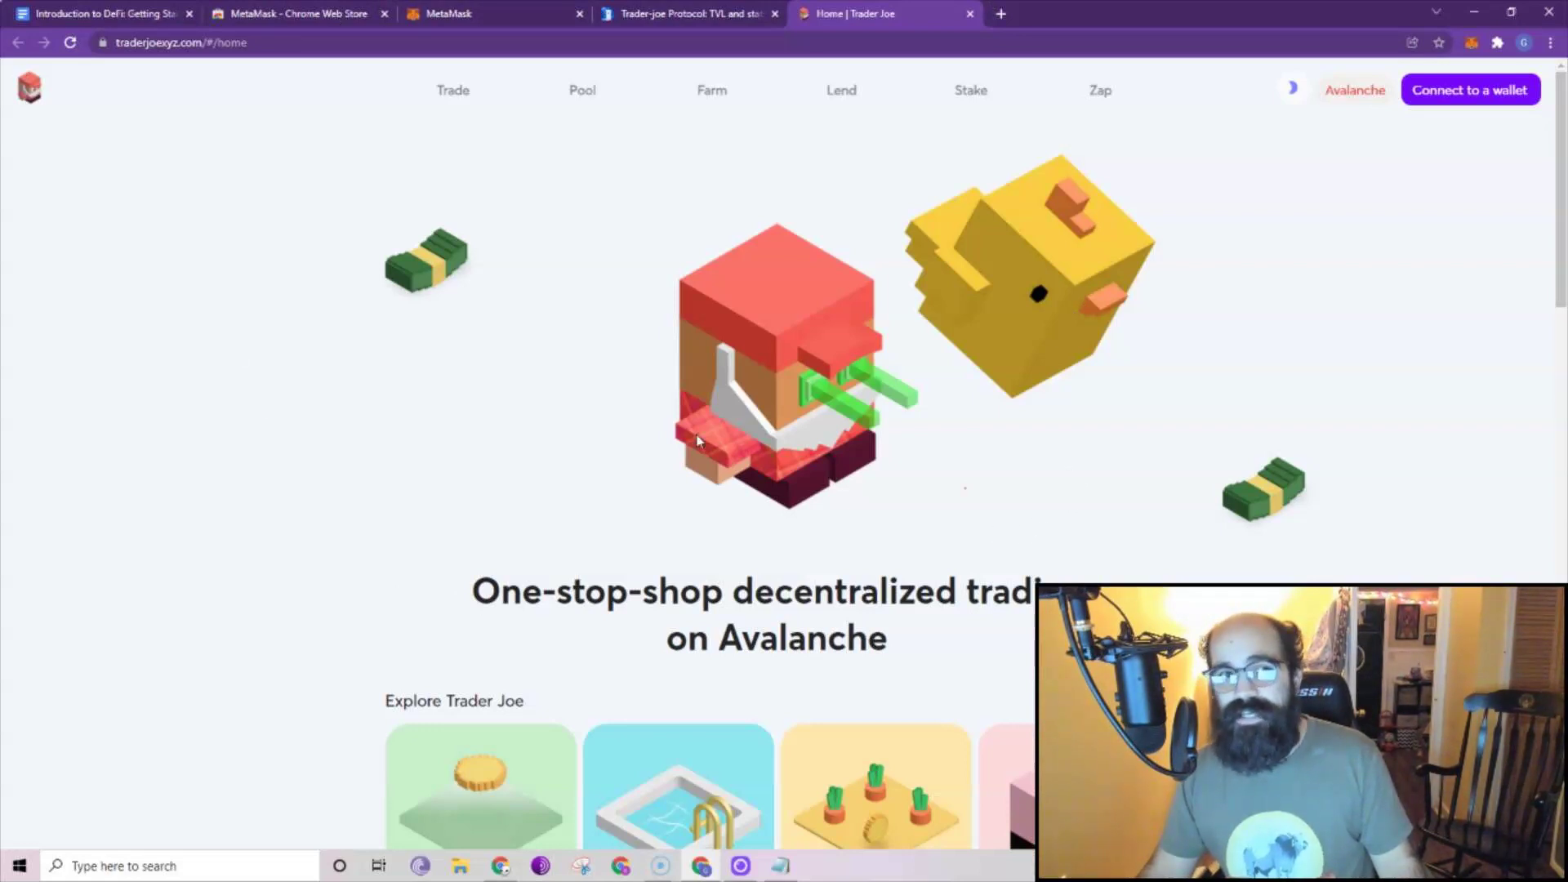
Glance at MetaMask's network list, then connect MetaMask Account 1 to Trader Joe.
click(1473, 44)
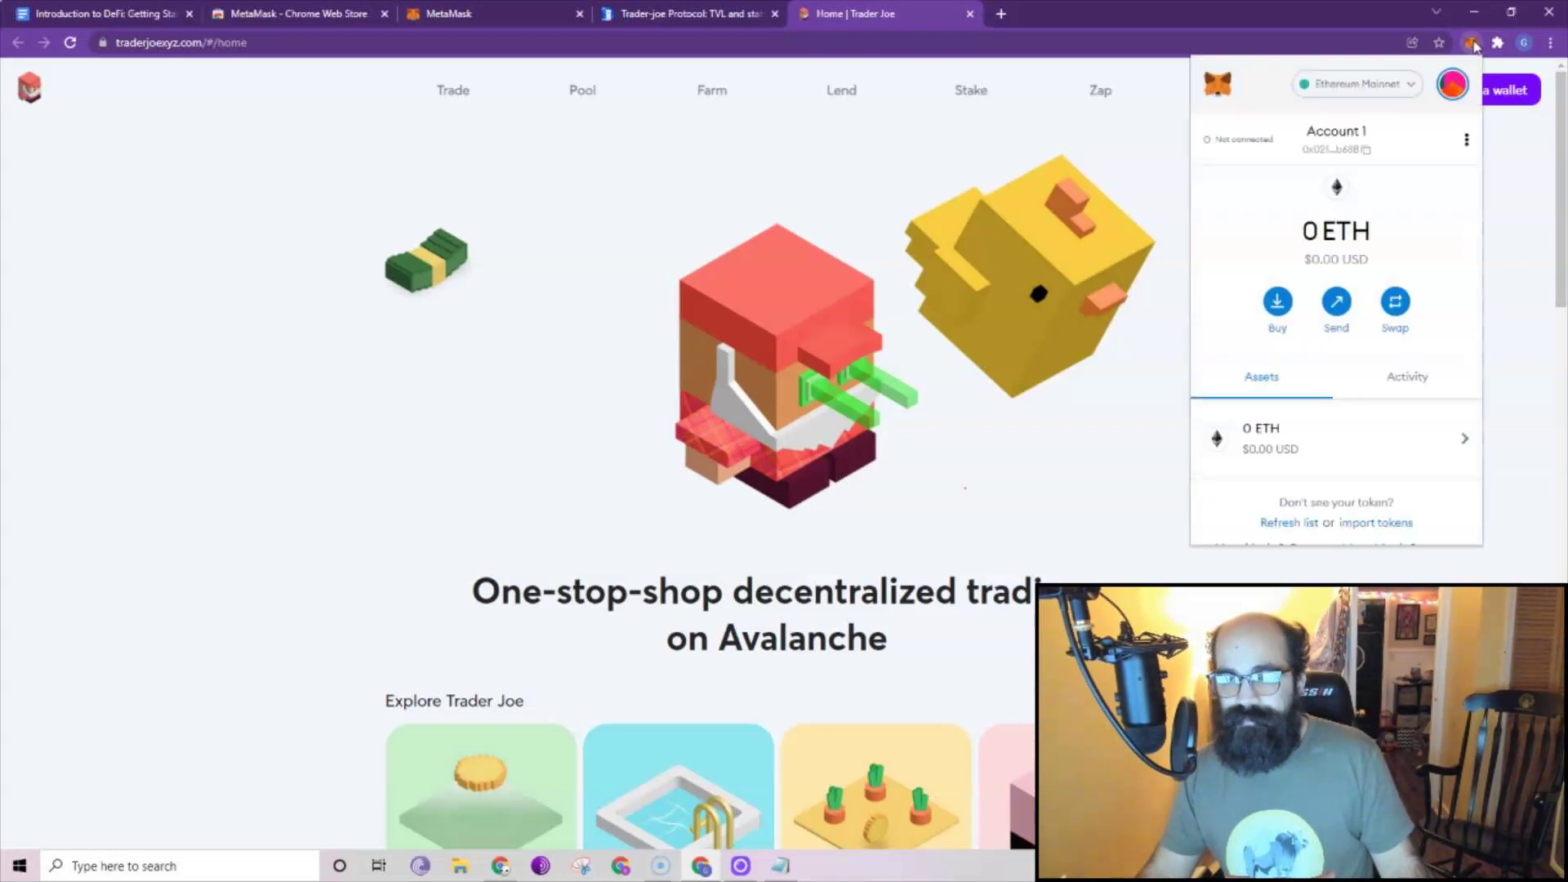
click(1406, 86)
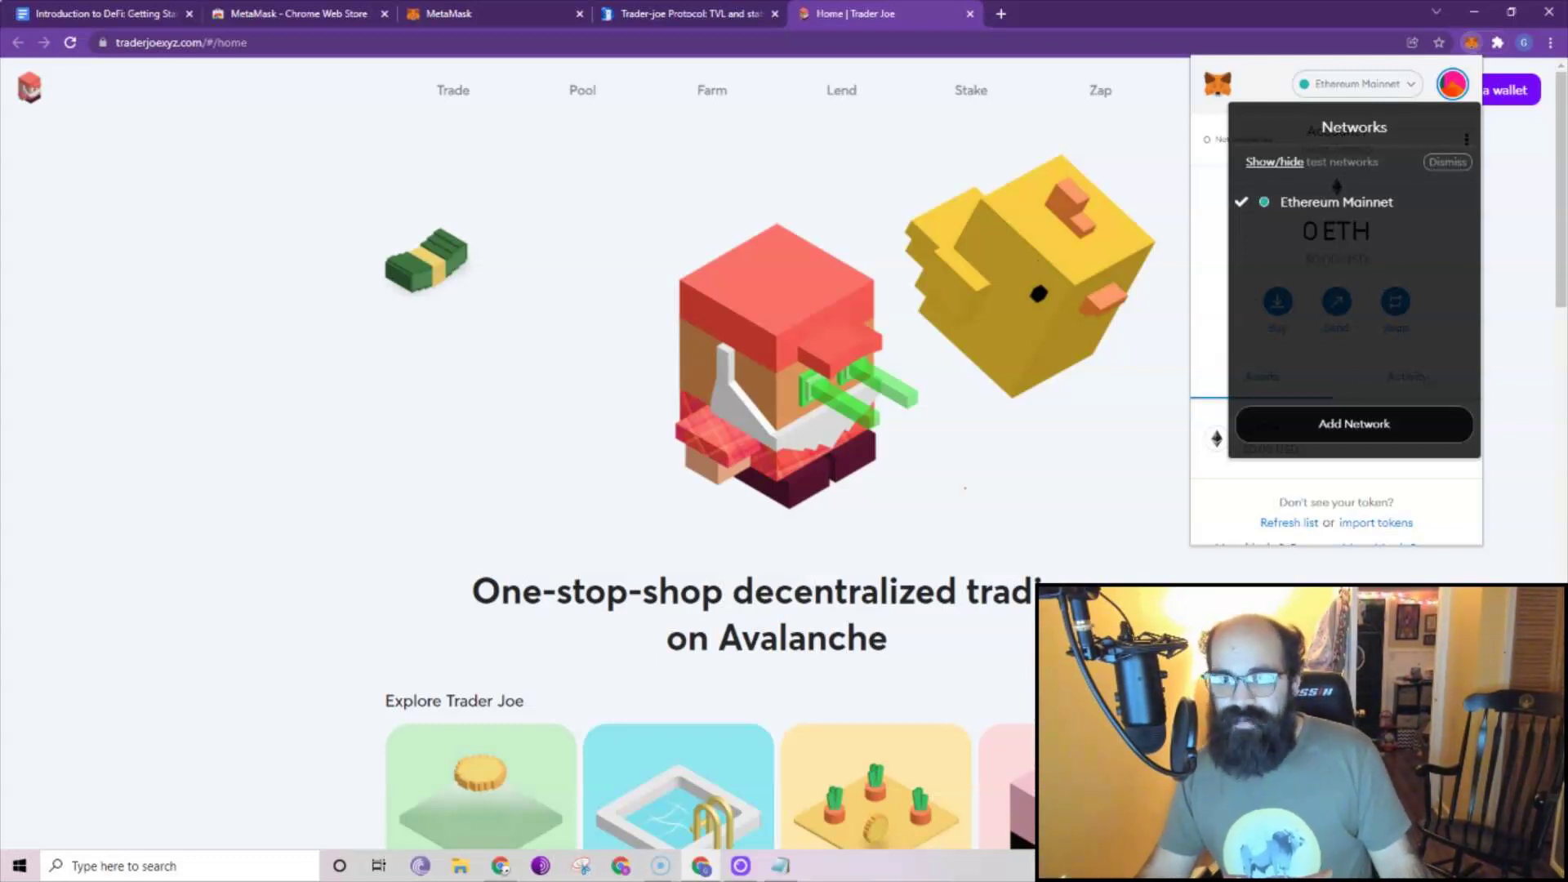
key(Escape)
click(1462, 98)
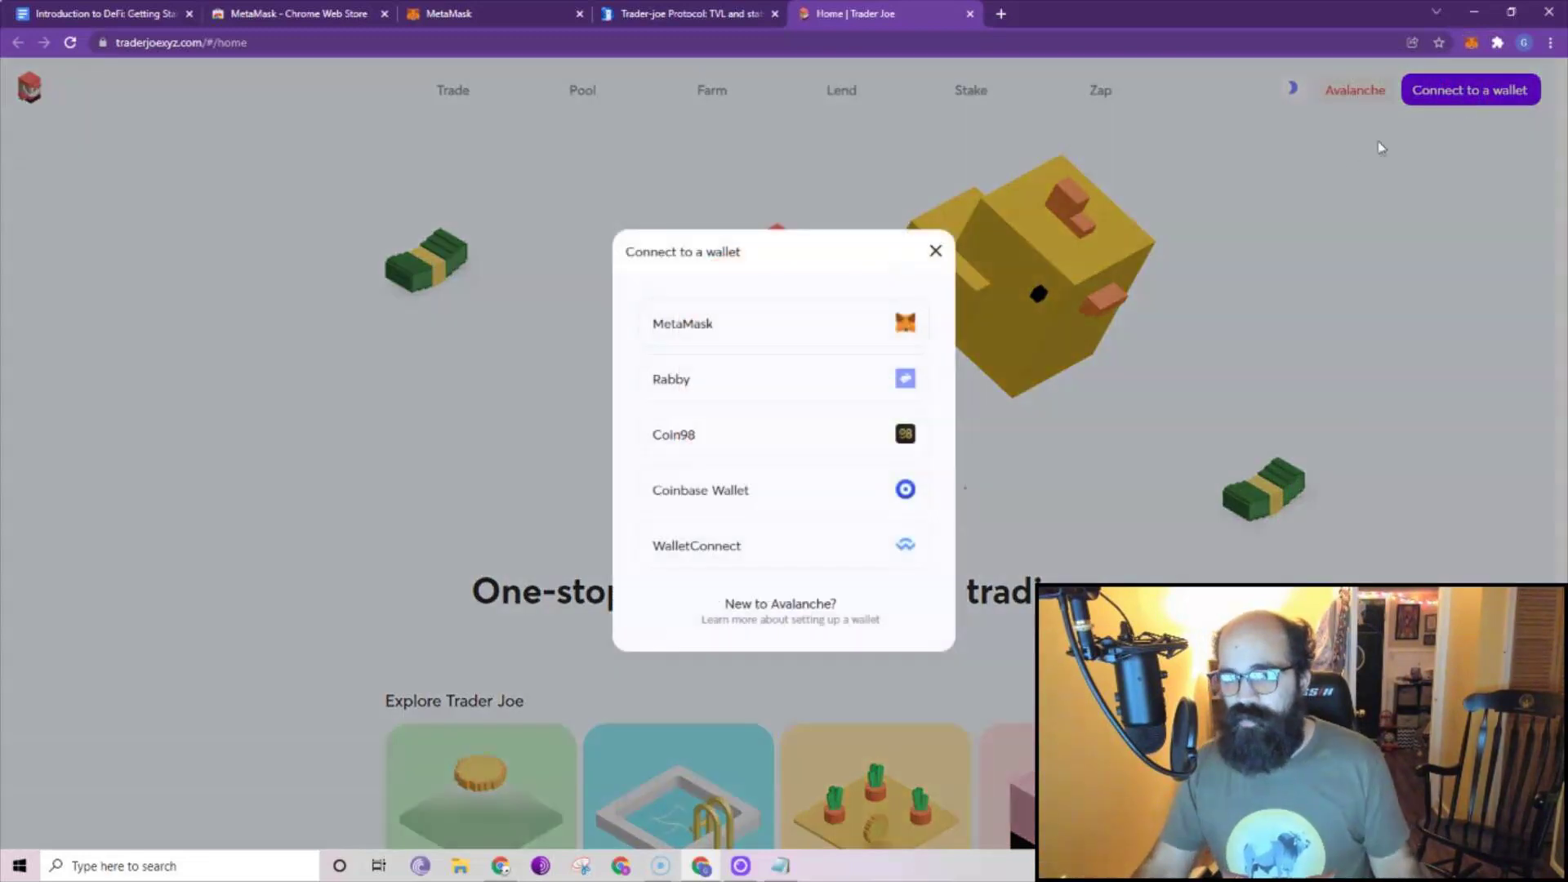
click(753, 326)
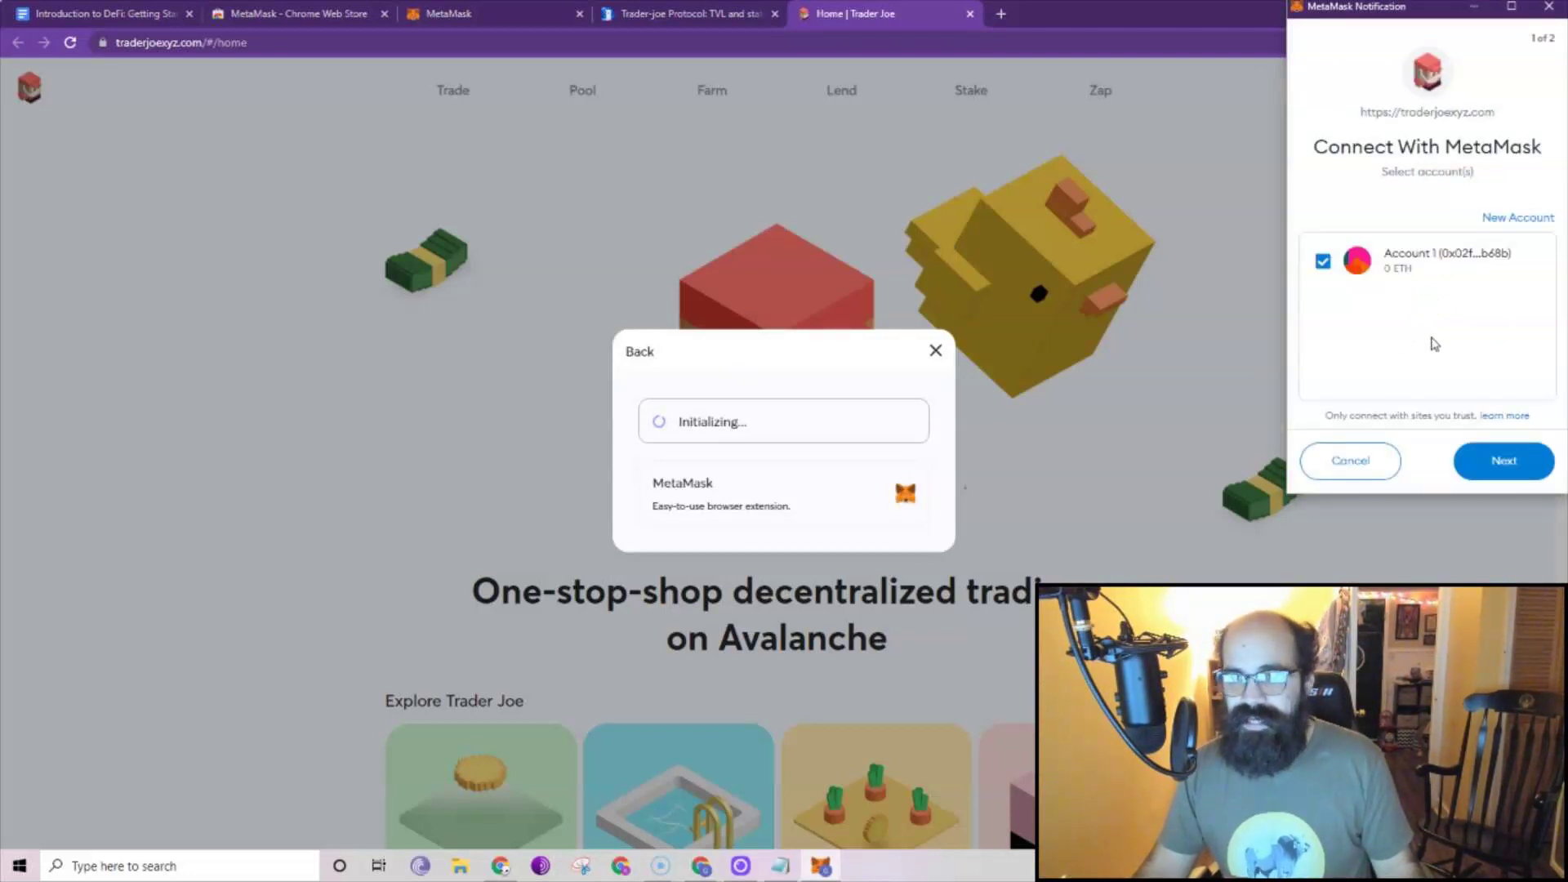
click(1503, 463)
click(1501, 462)
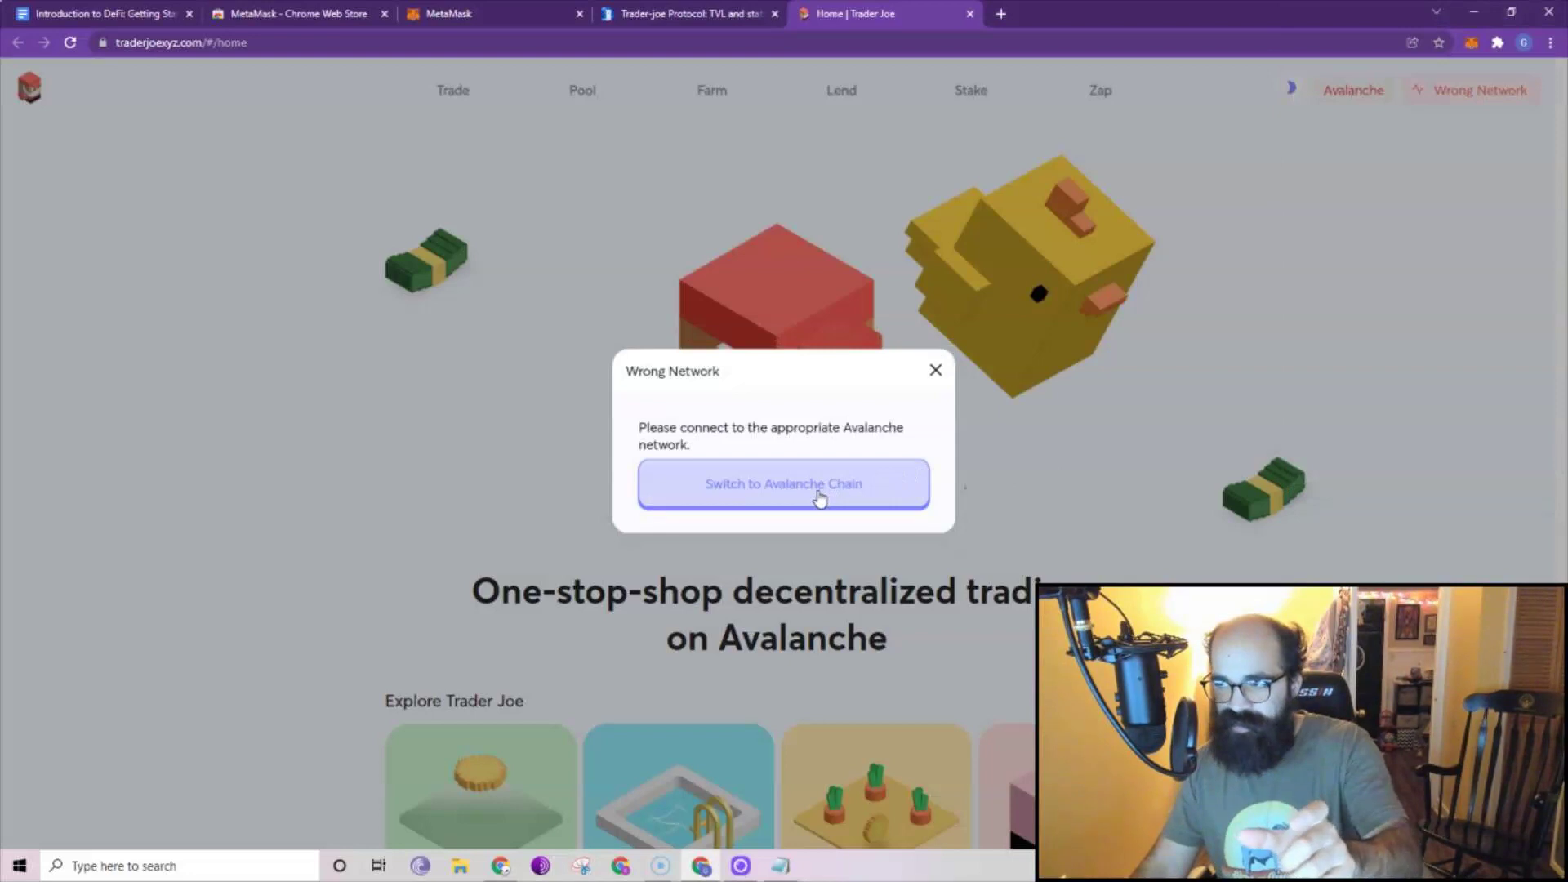
Add the Avalanche Mainnet C-Chain network to MetaMask and switch to it.
click(819, 498)
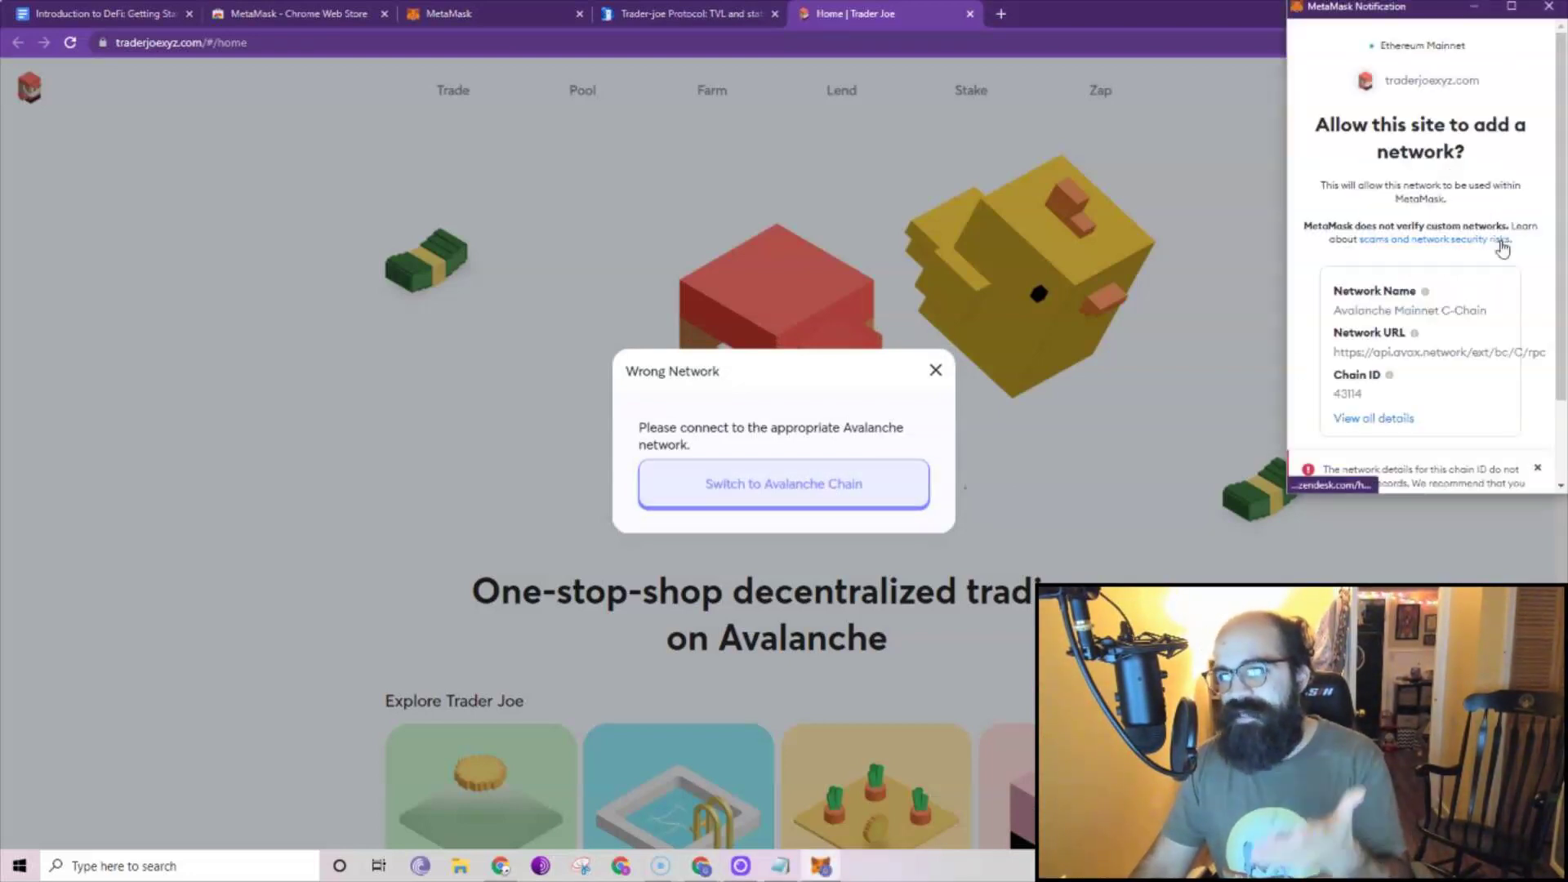
scroll(1471, 250, down, 1)
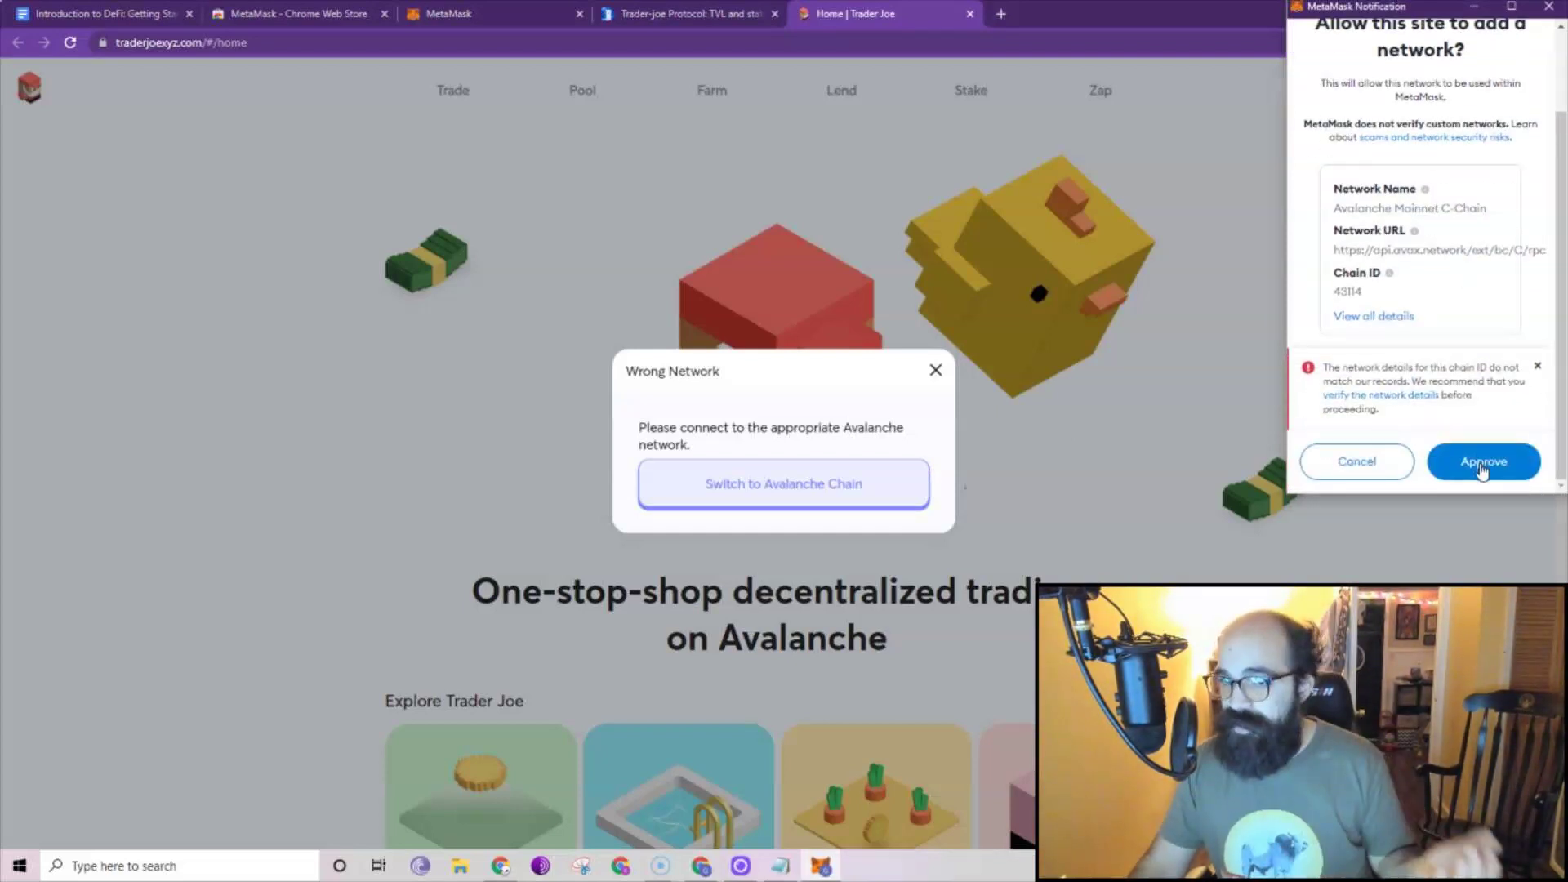
click(1483, 463)
click(1483, 463)
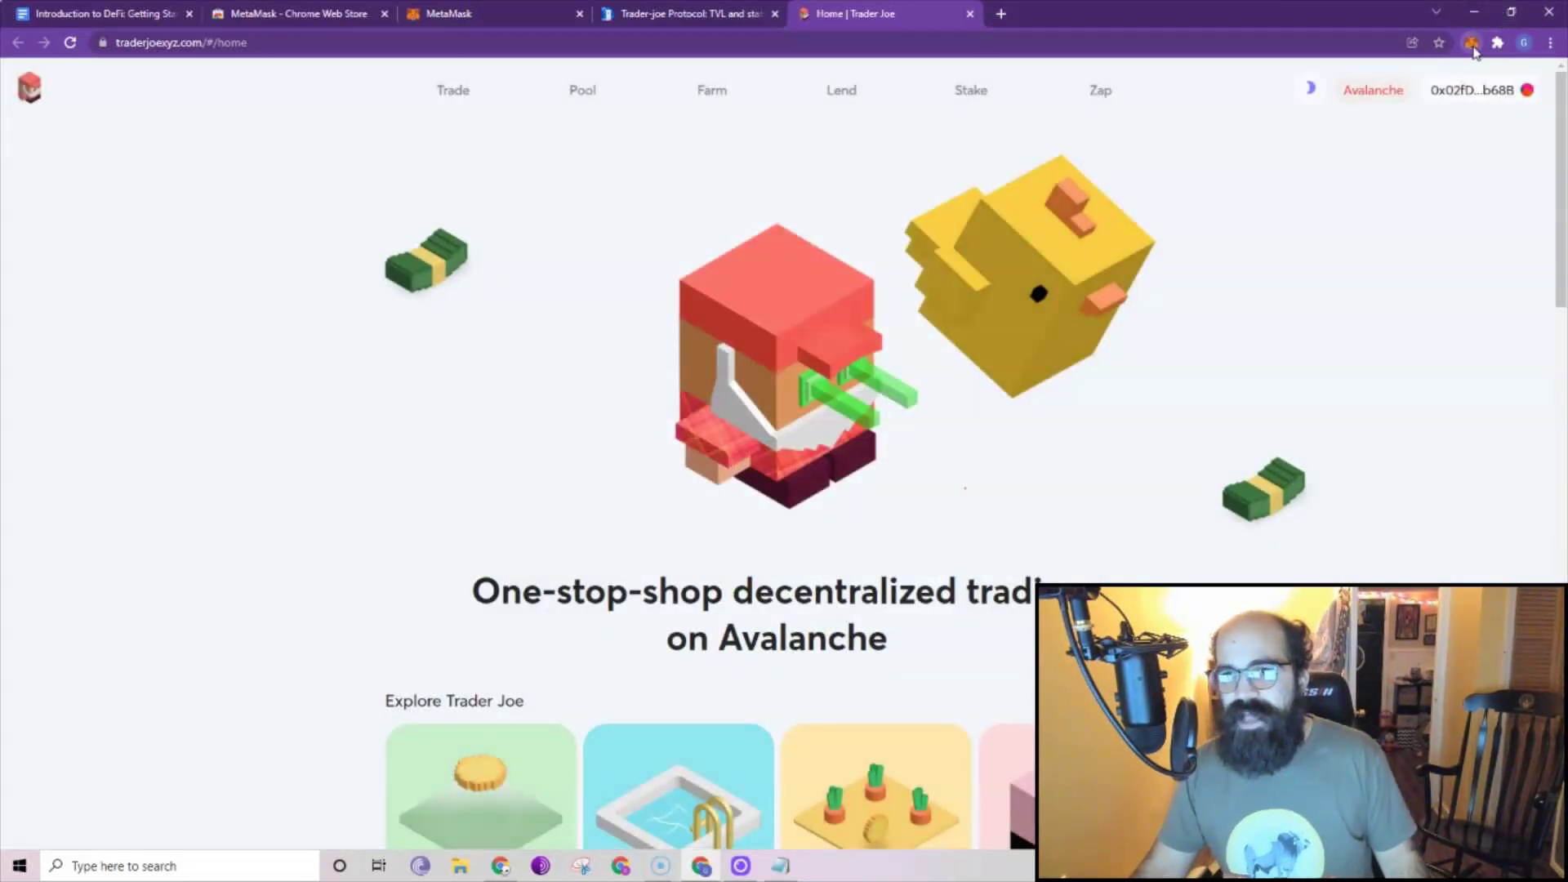
Confirm the wallet shows a 0 AVAX balance and look over its Networks list.
click(1472, 43)
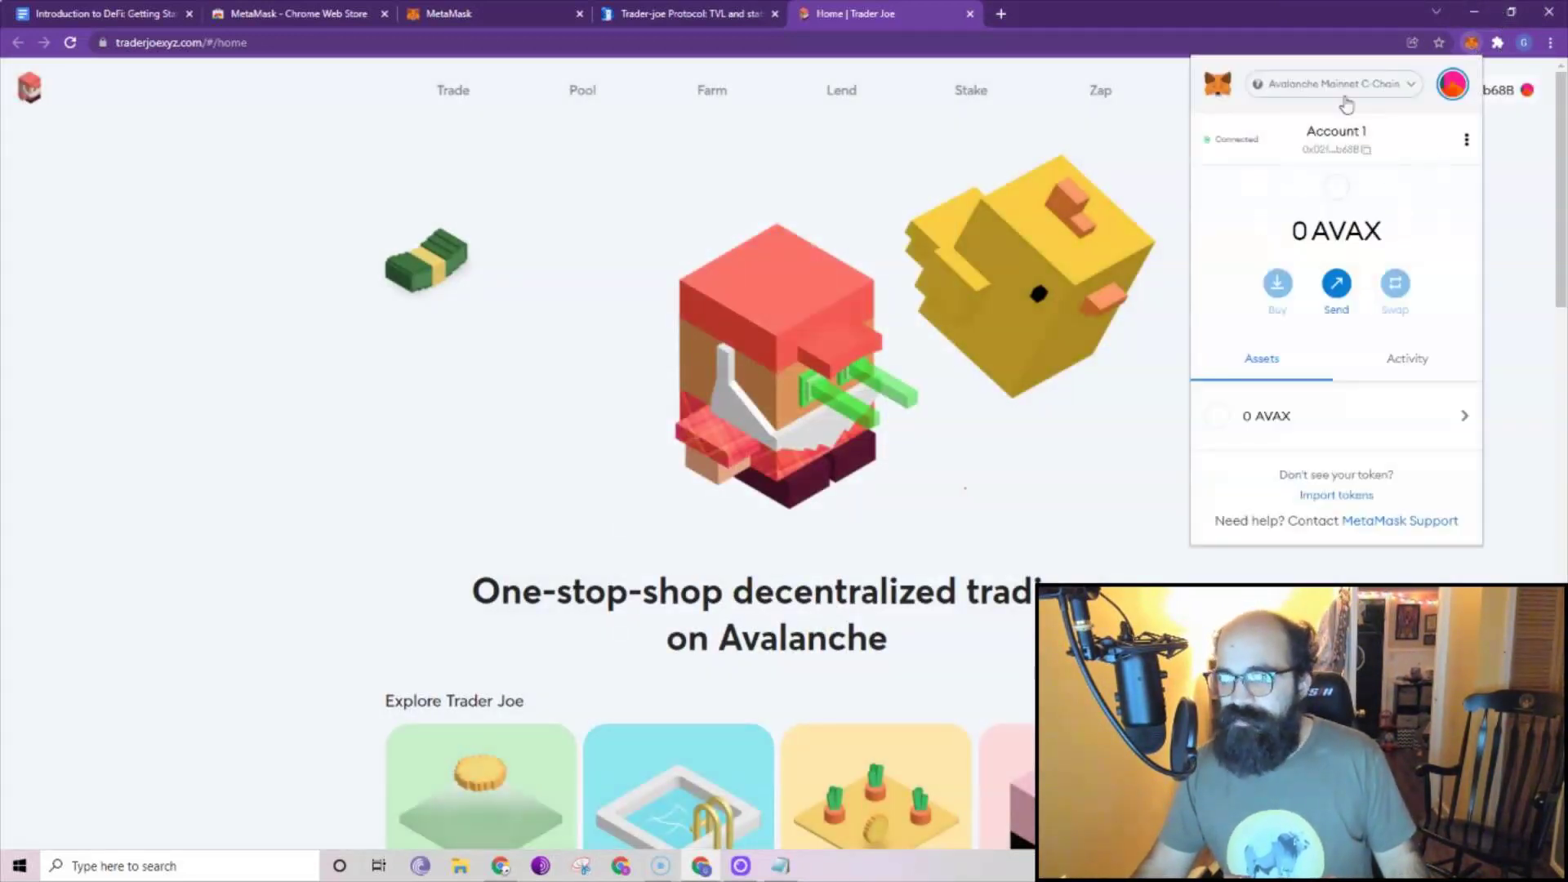
drag(1390, 237, 1288, 236)
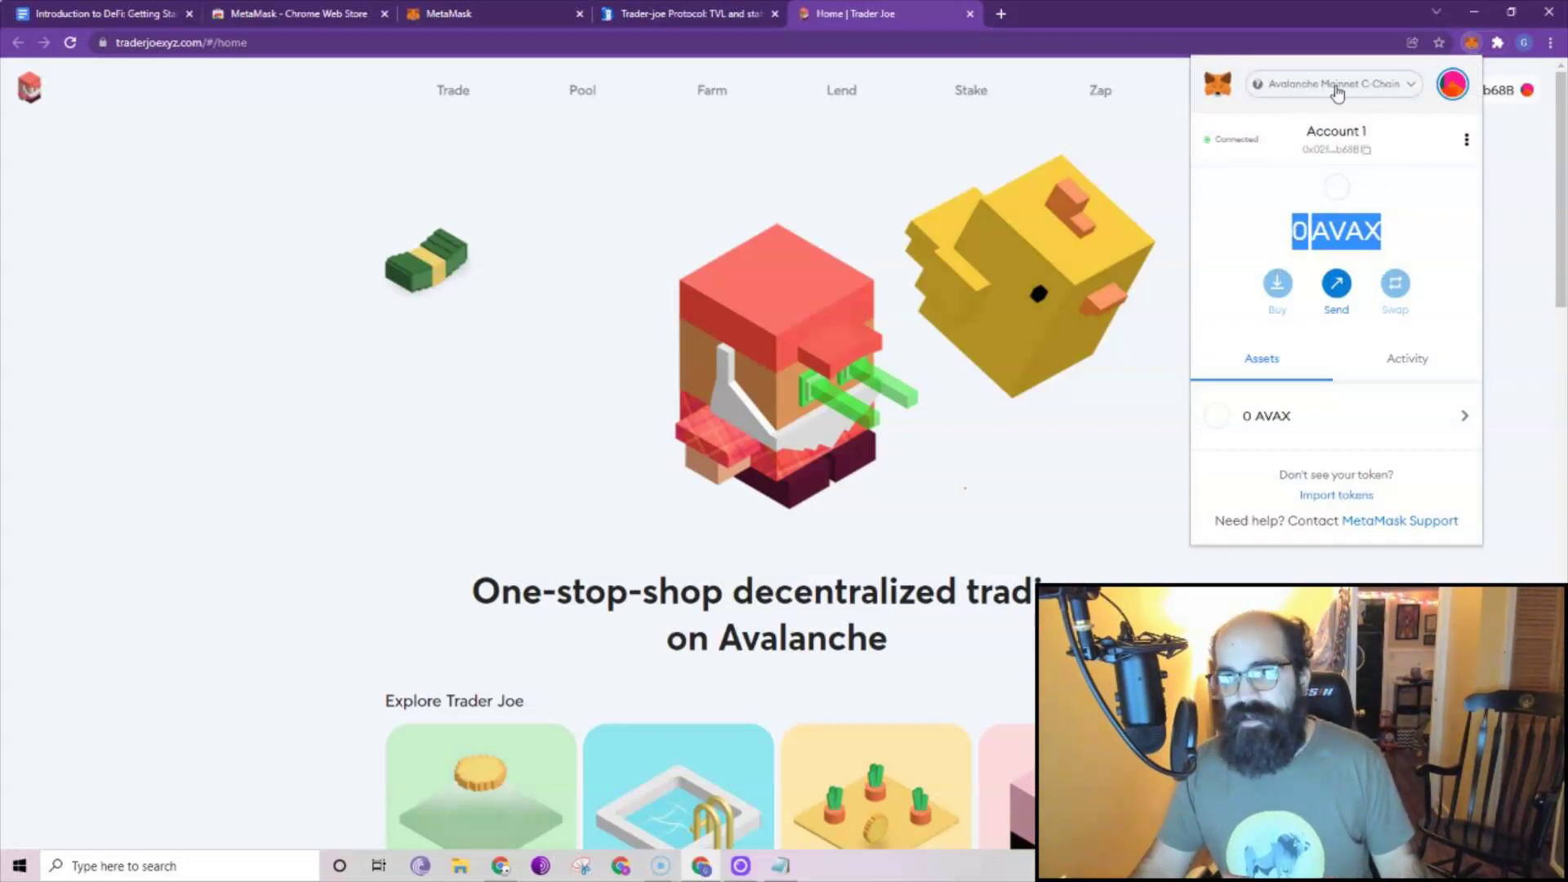
click(1403, 88)
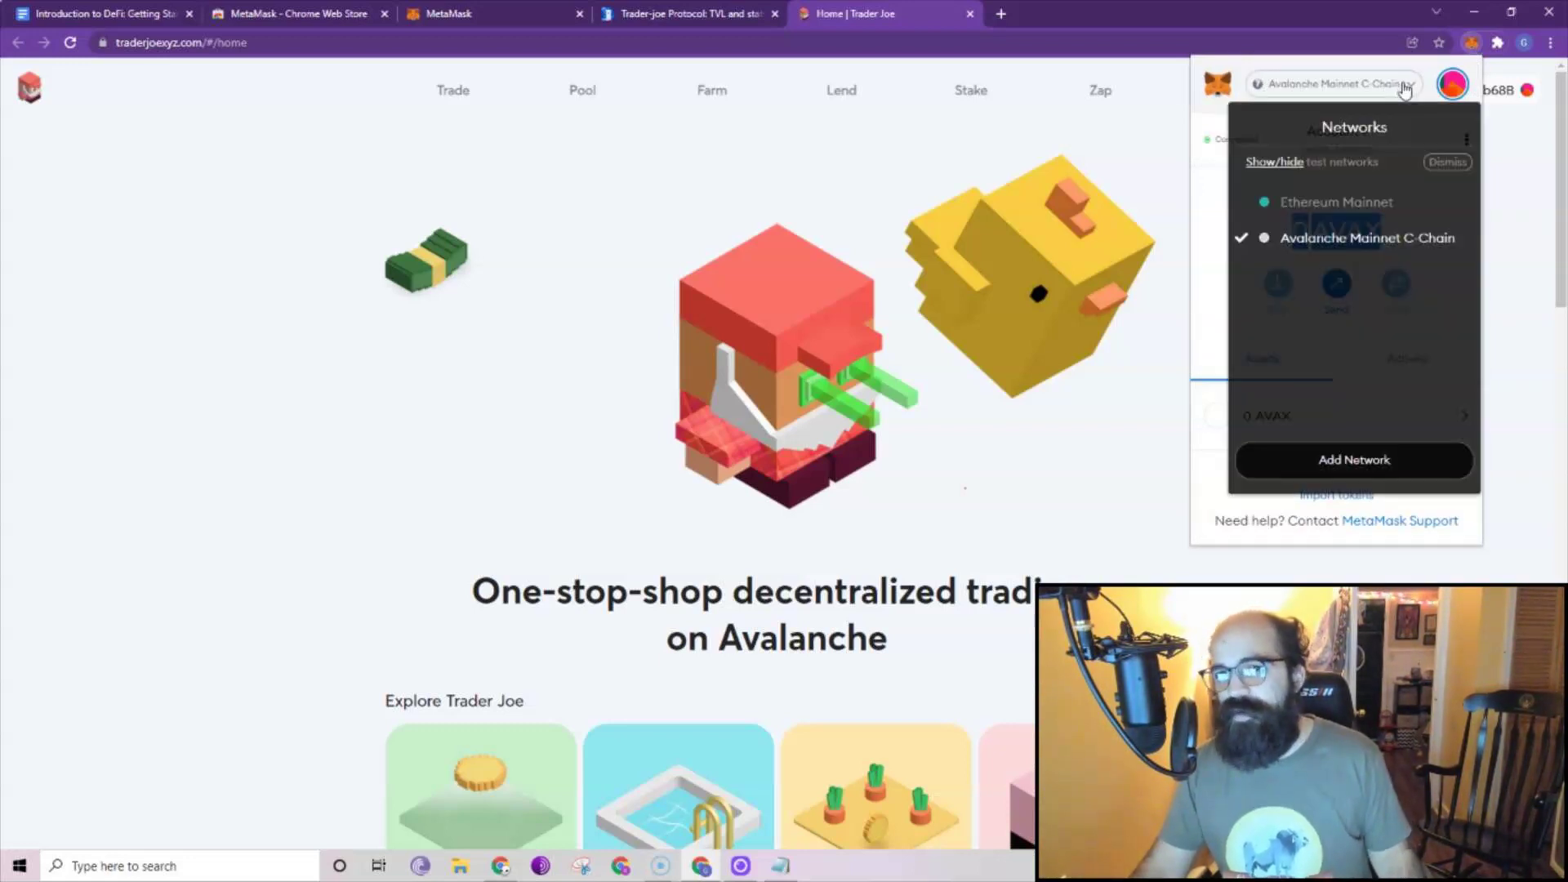
click(1213, 208)
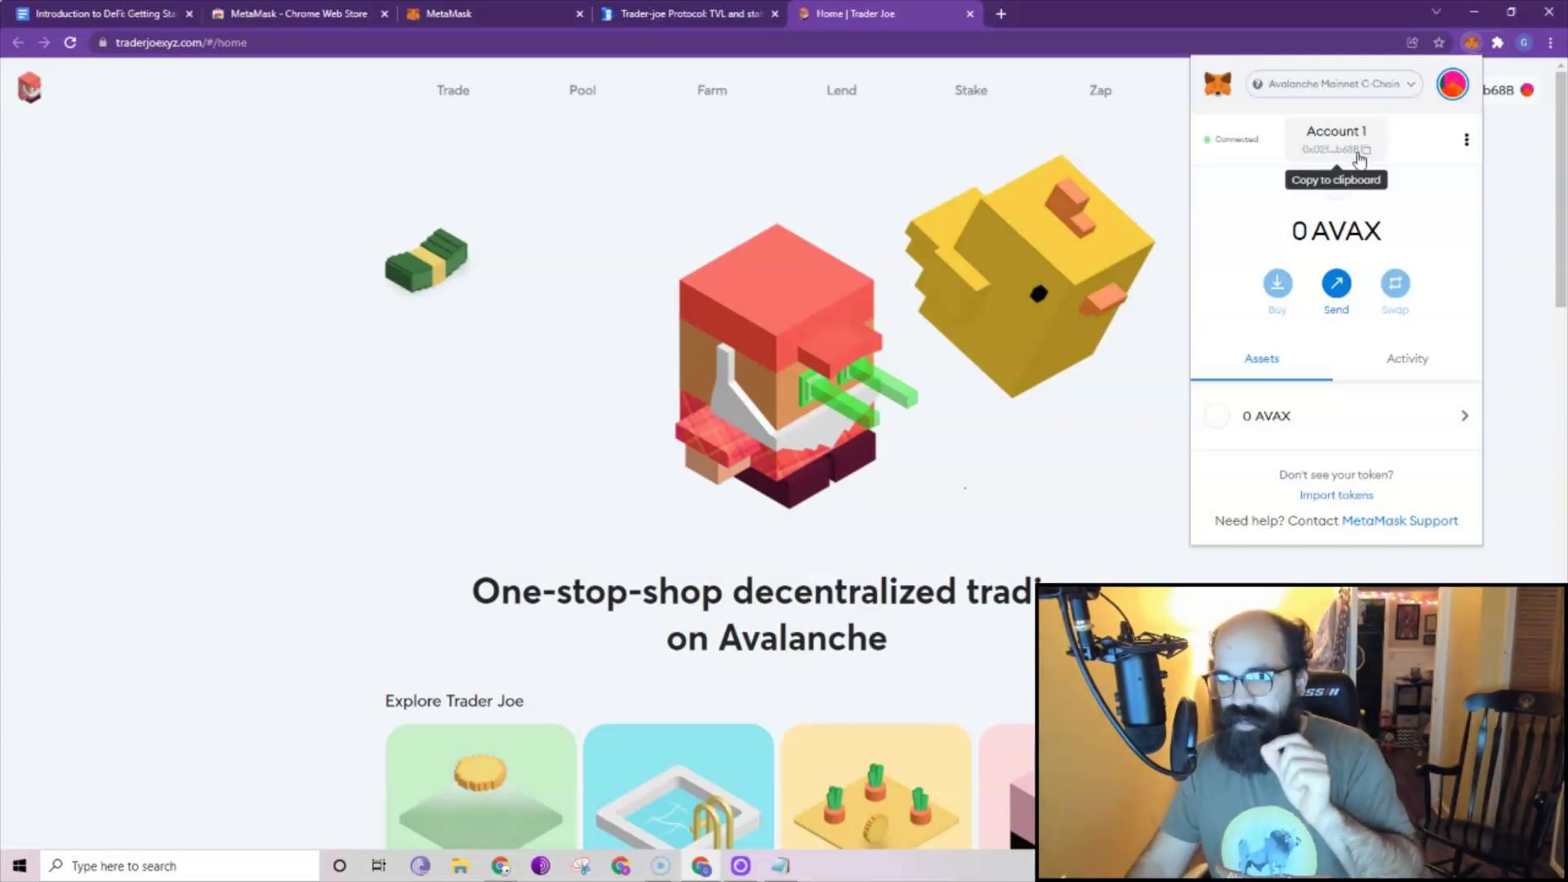
Paste the copied wallet address into the browser's address bar.
click(512, 47)
text(0x02fD7e0EbcCaF7dB1A8D0219f36A9C110dc6b68B)
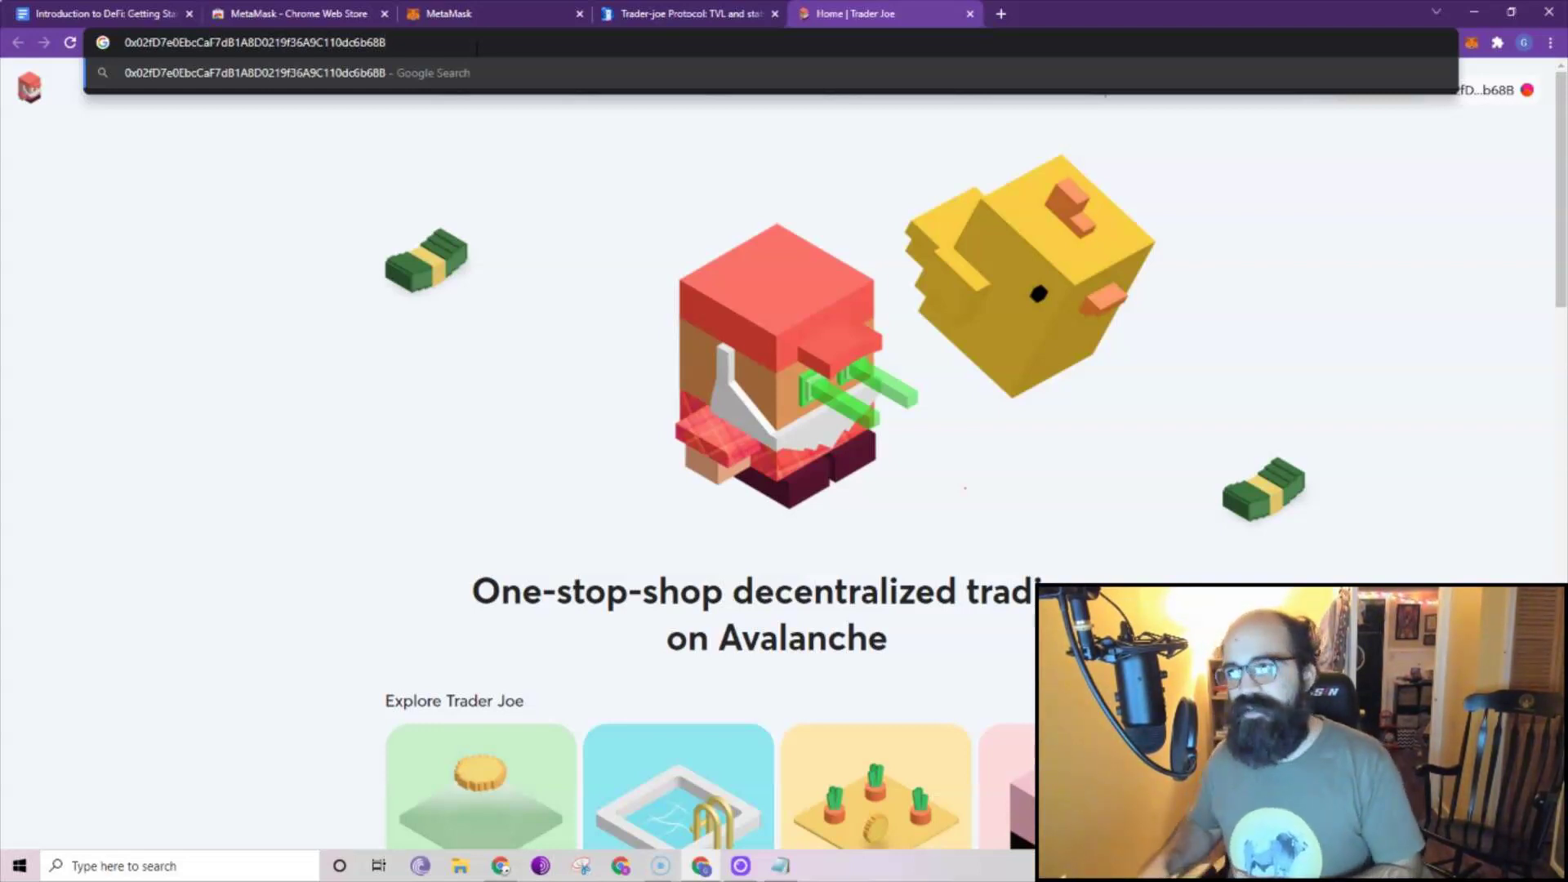
click(1365, 304)
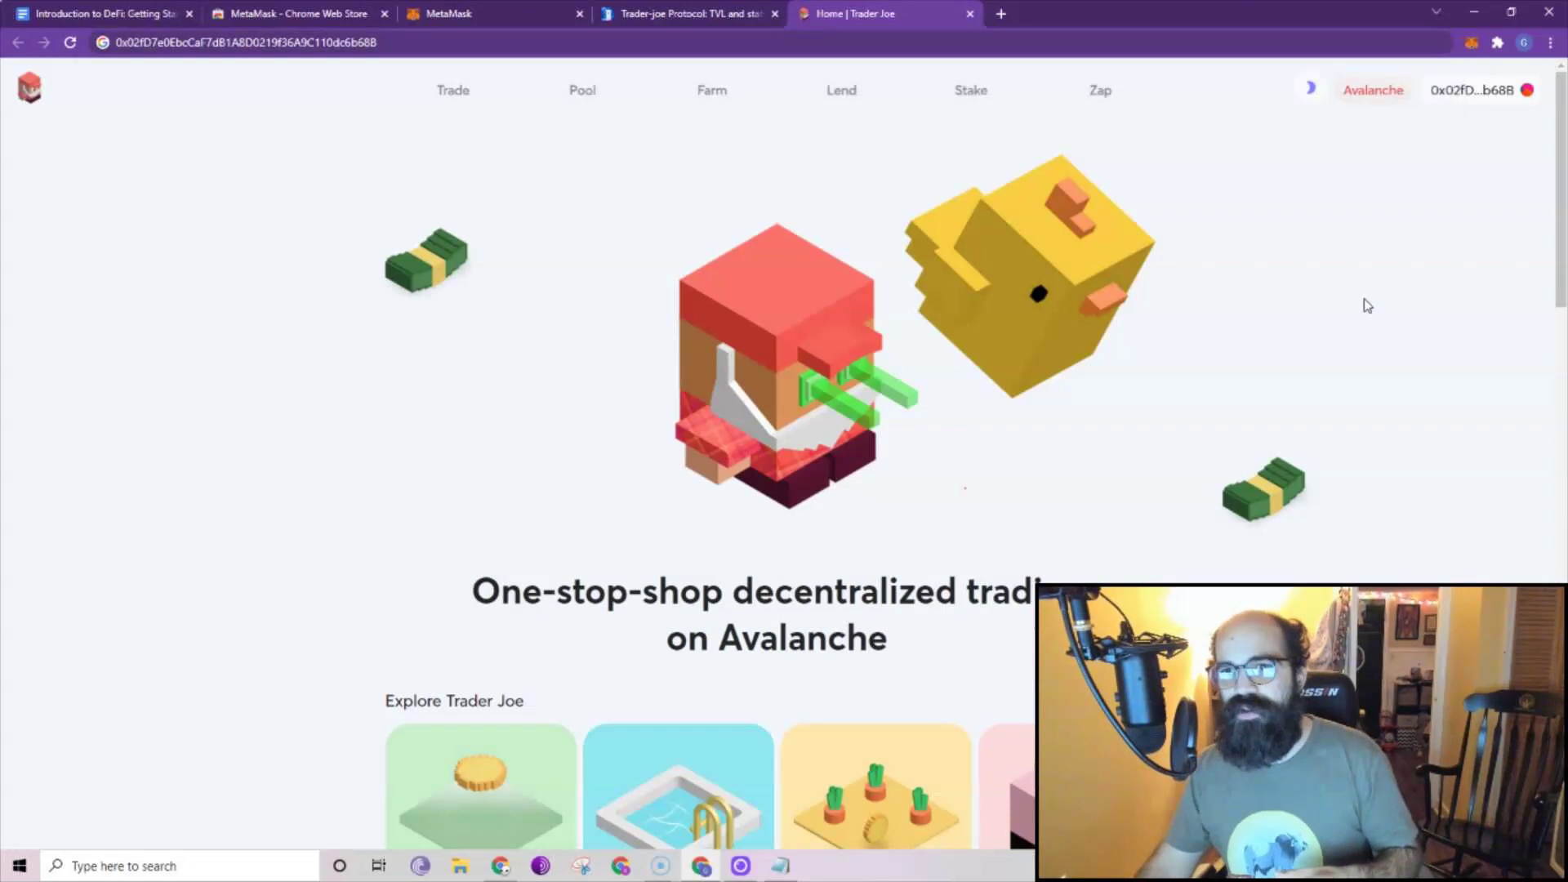
Recheck that MetaMask stays on Avalanche, then close the wallet popup.
click(1471, 42)
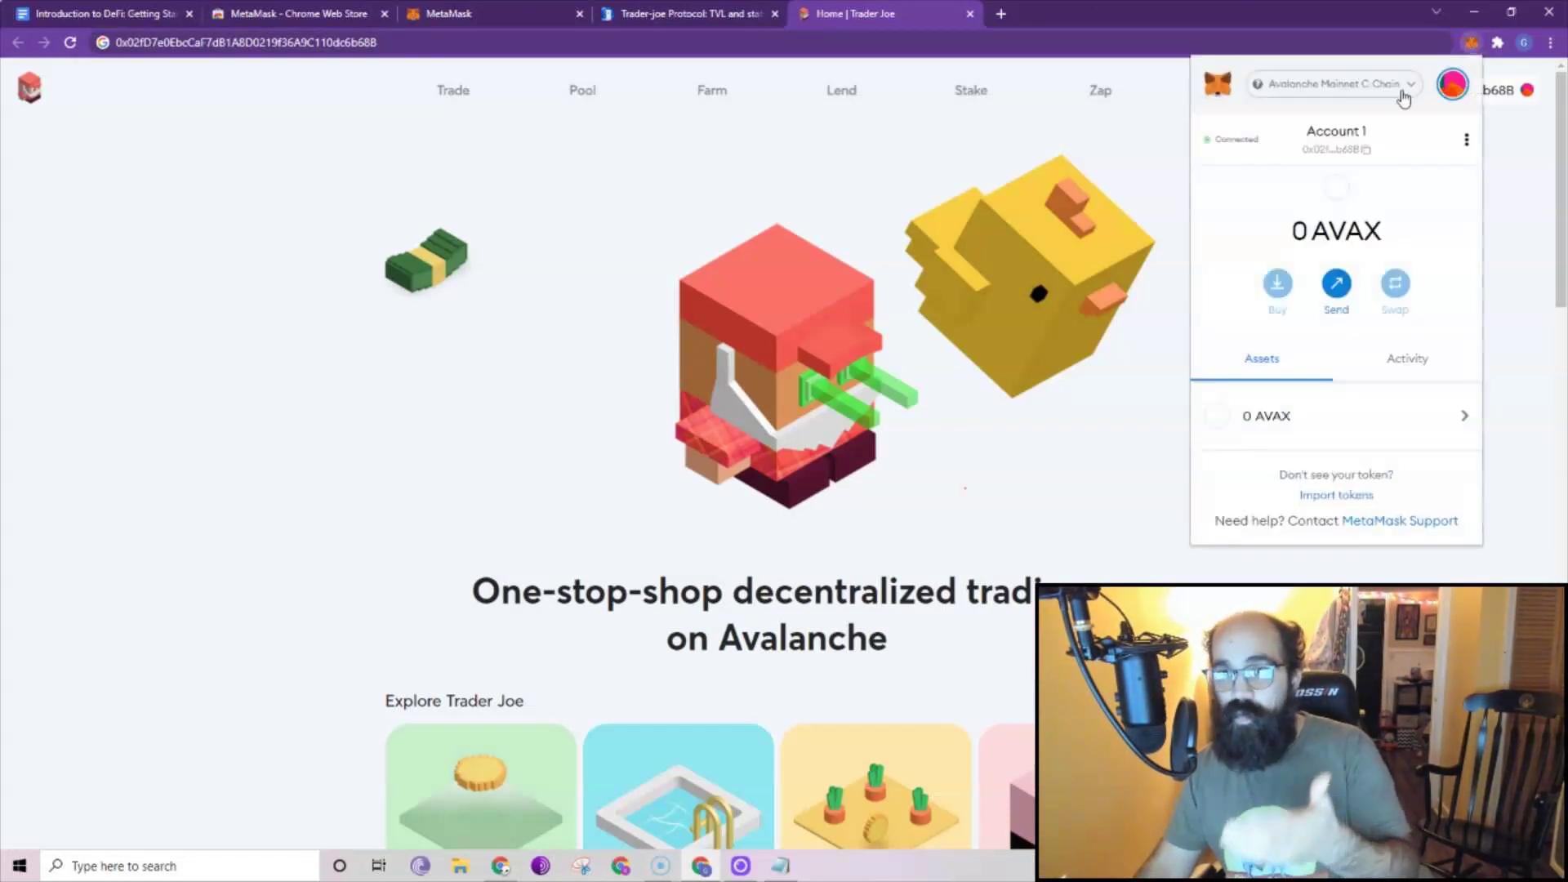
click(1360, 92)
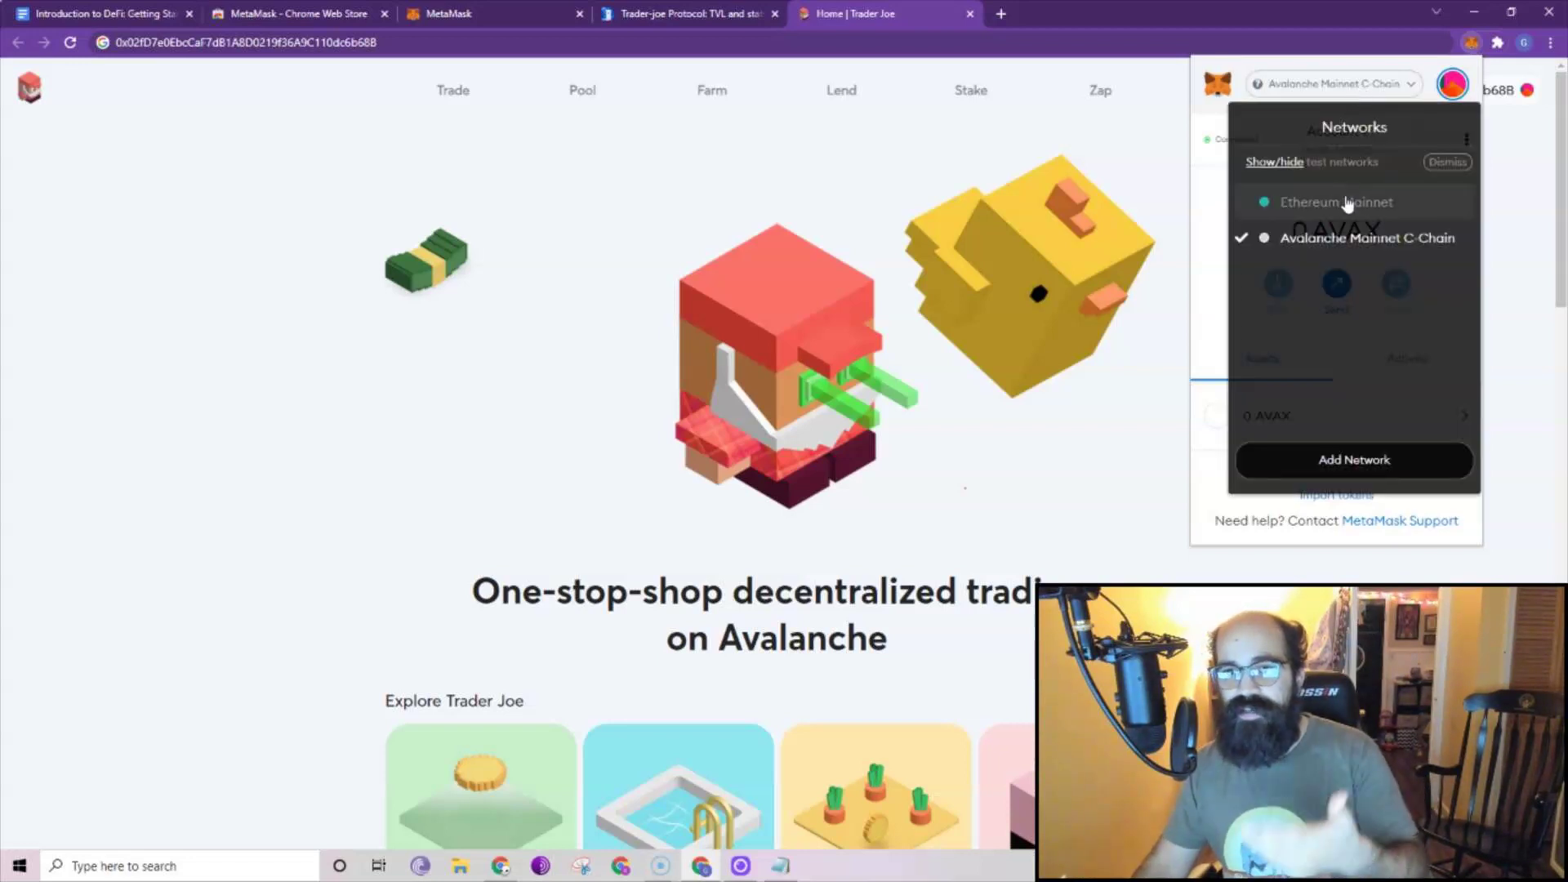
click(1209, 222)
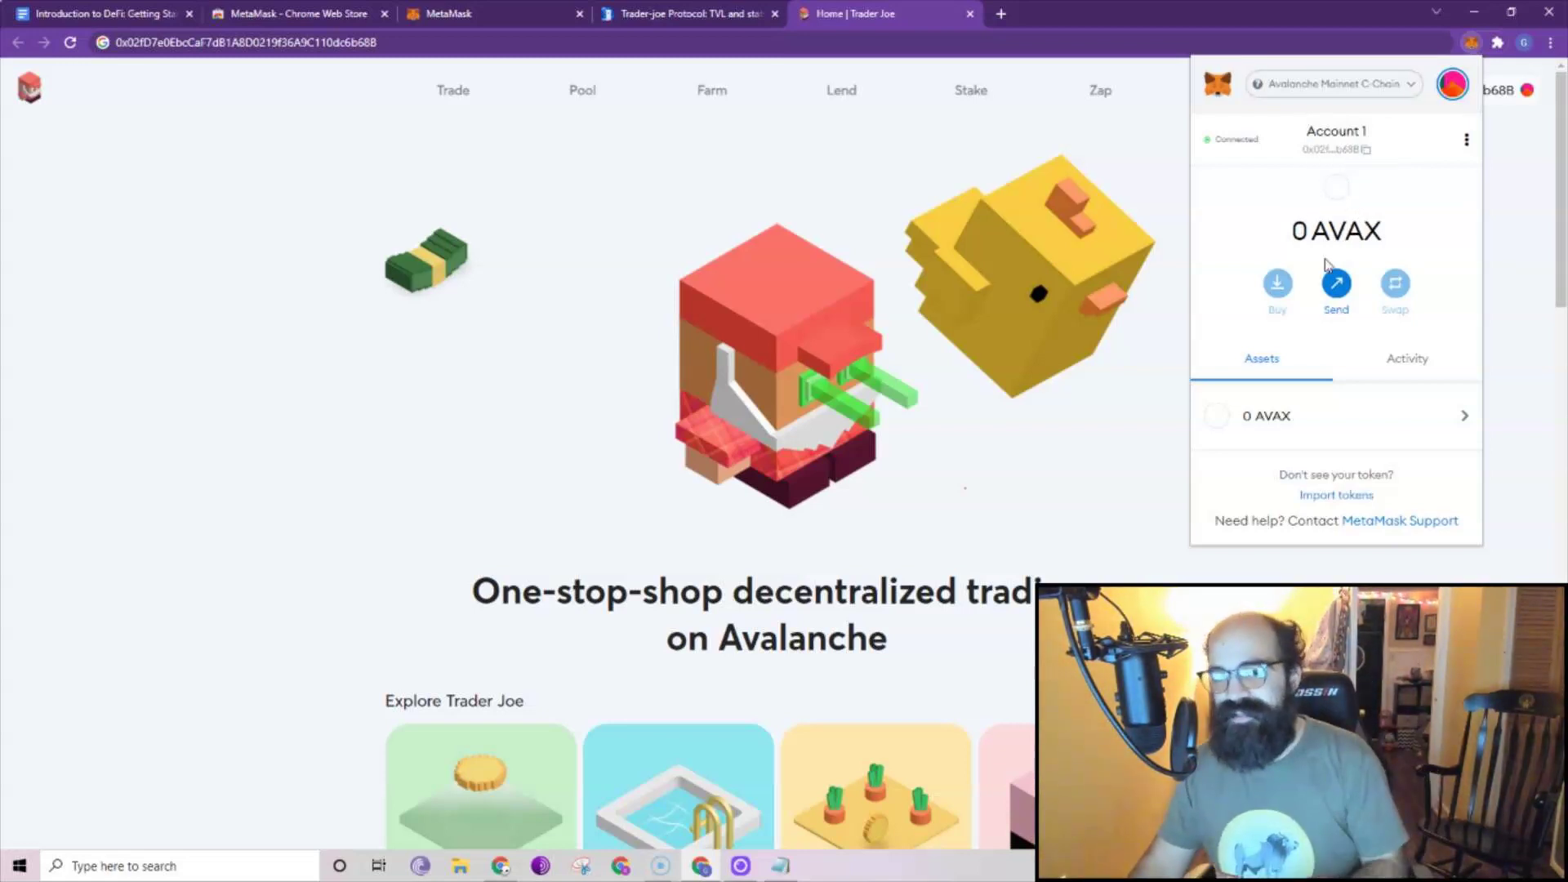
click(1137, 558)
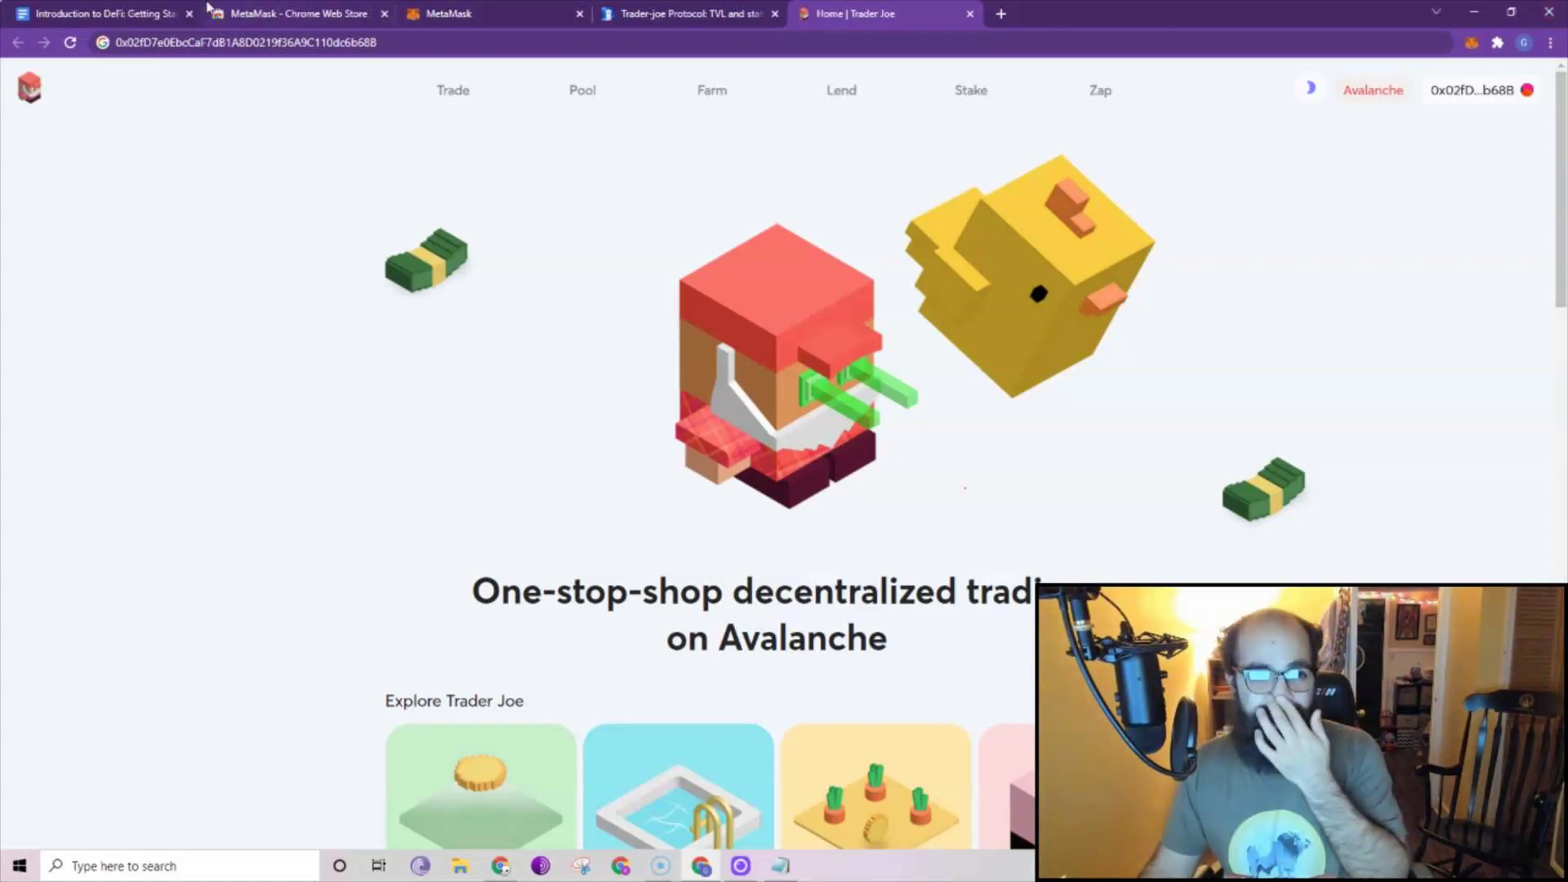
Copy the Introduction to DeFi document's share link, restart the browser, and reopen it.
click(106, 13)
click(1462, 89)
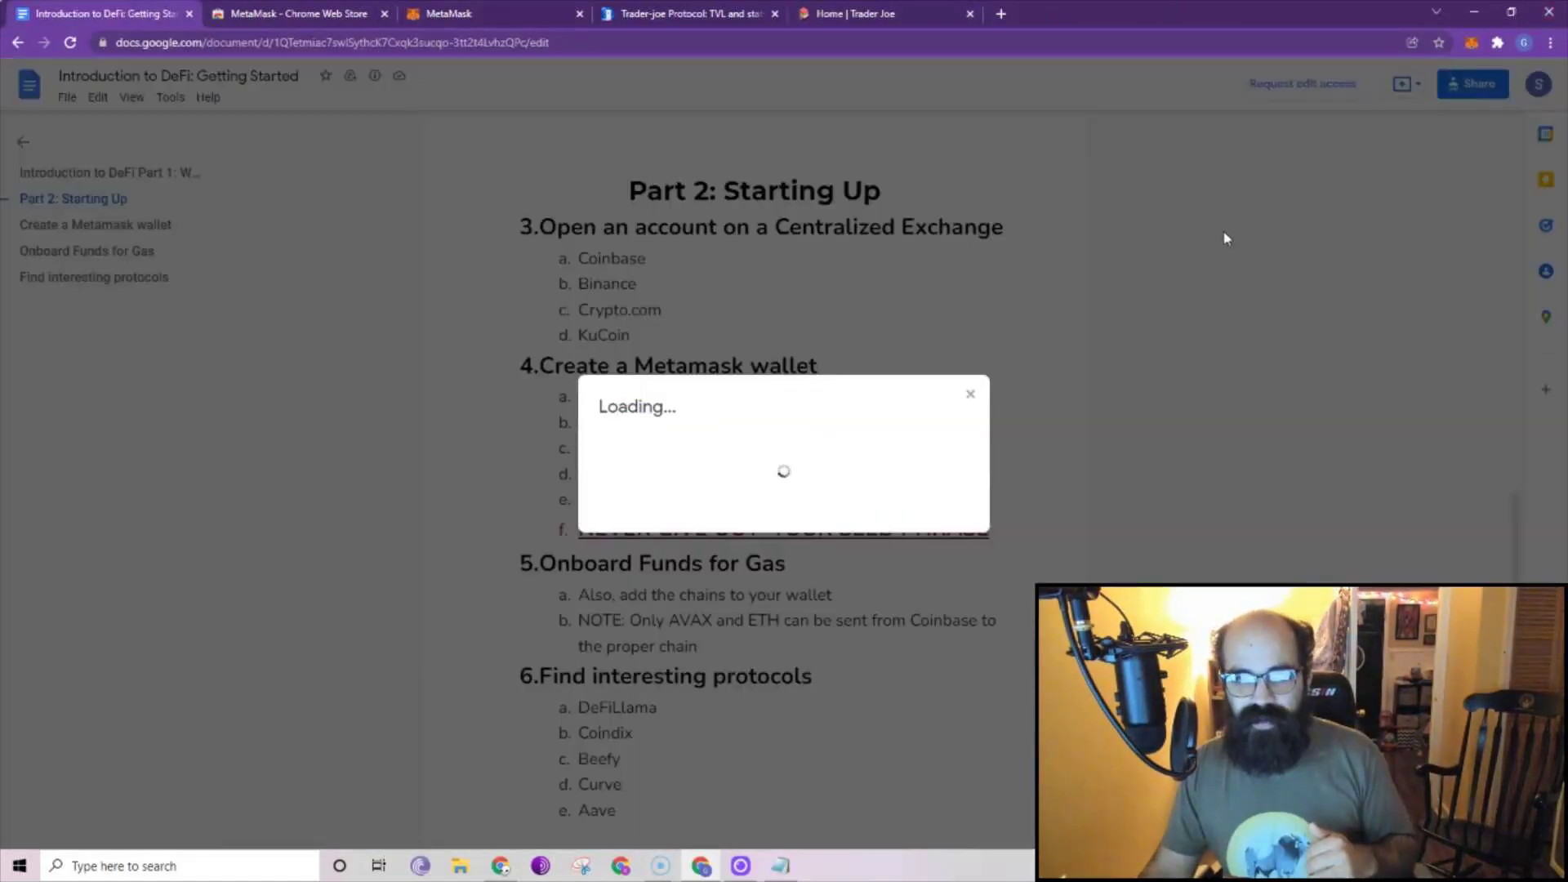
click(992, 624)
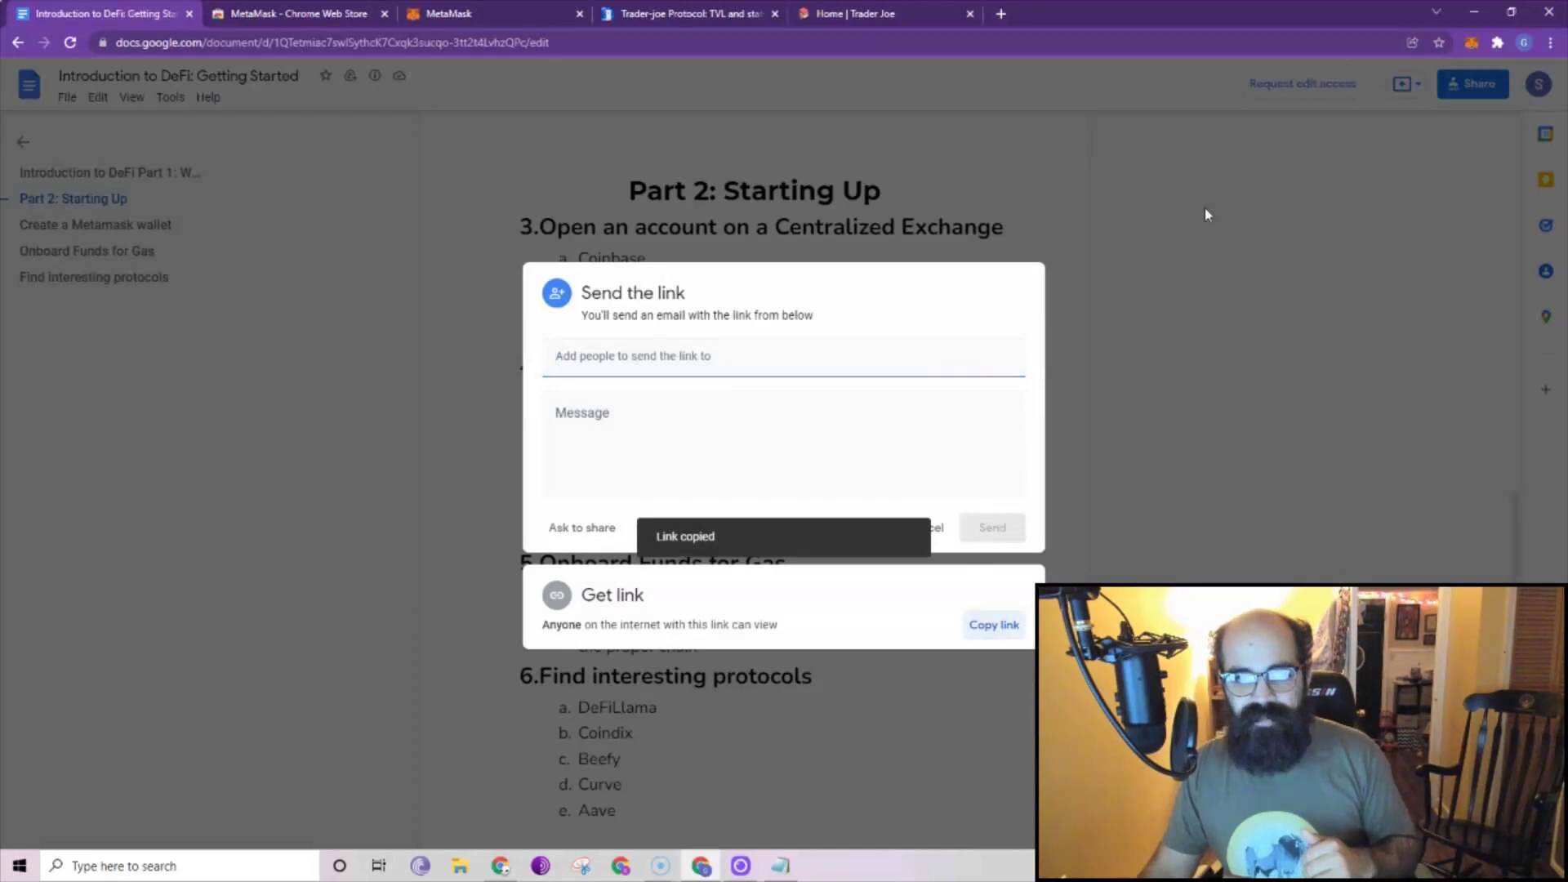
click(1548, 13)
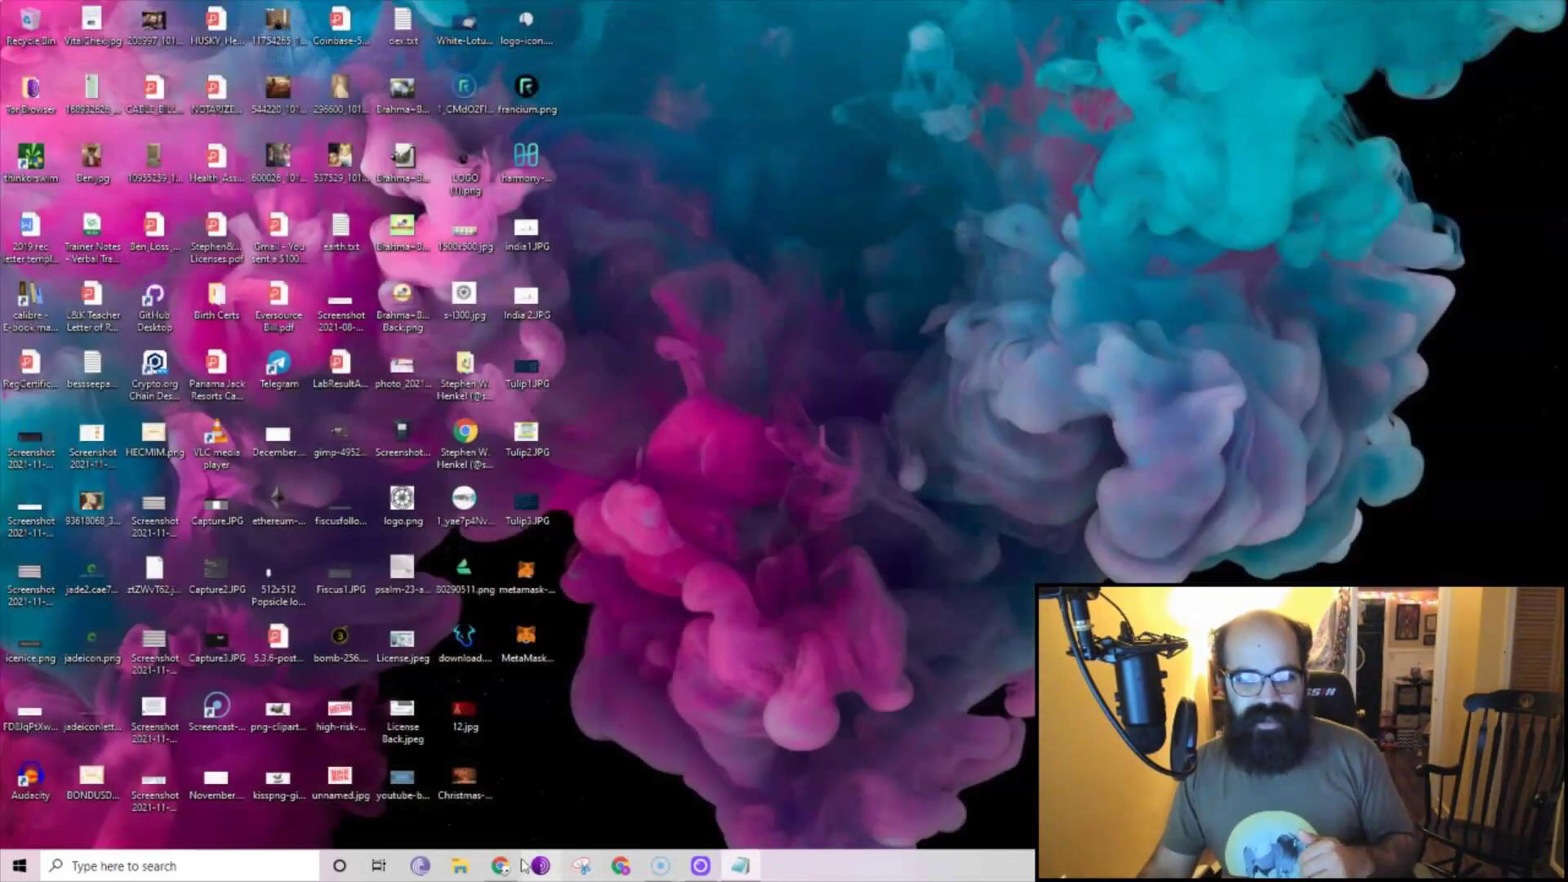
click(500, 866)
click(177, 41)
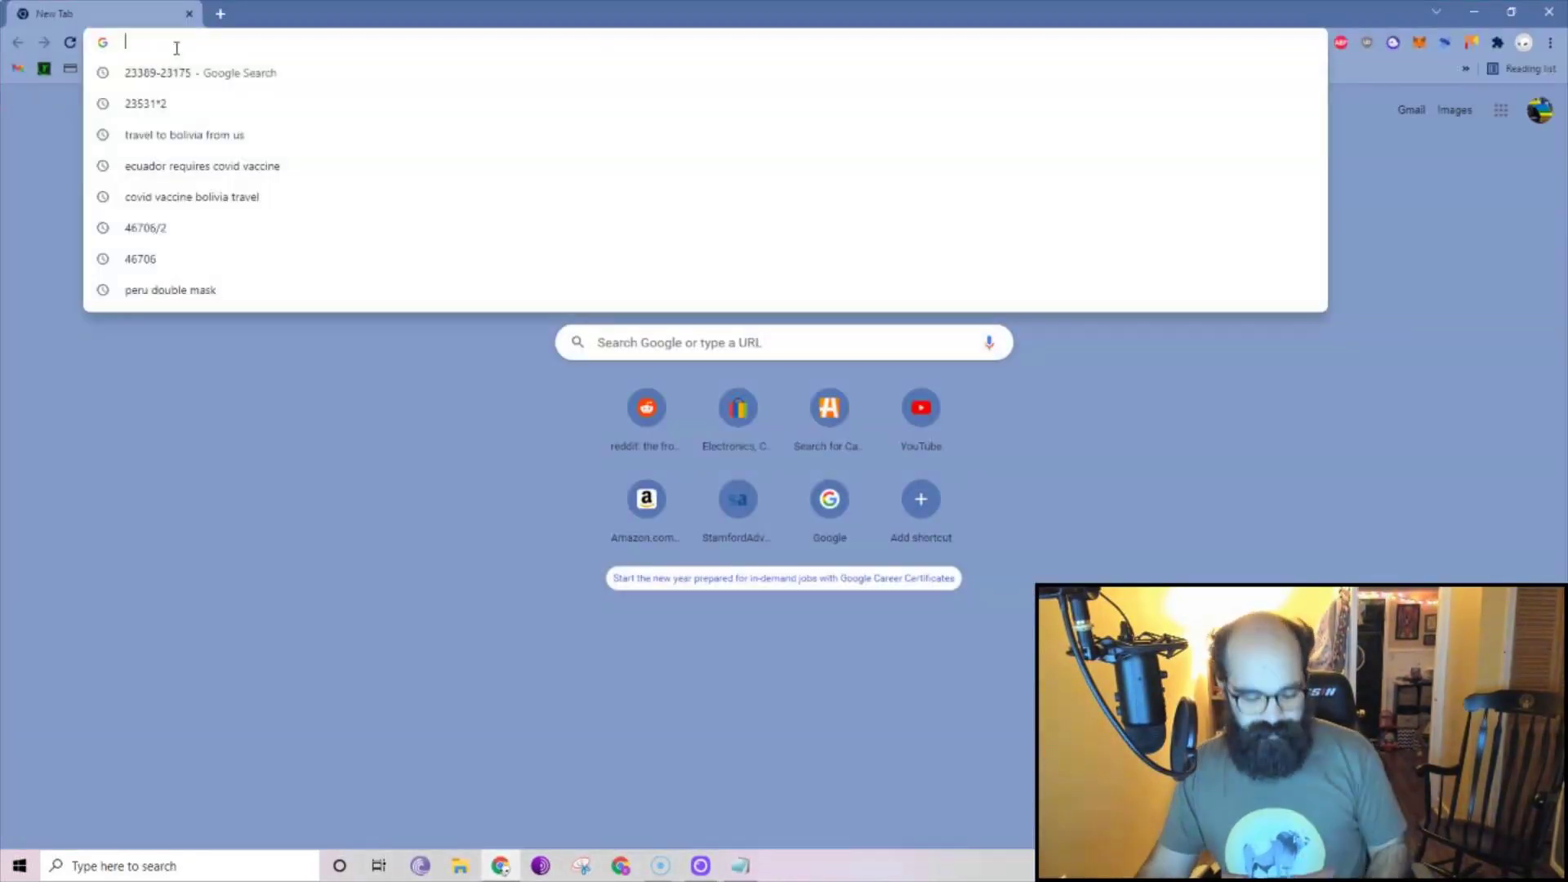
key(ctrl+v)
key(Return)
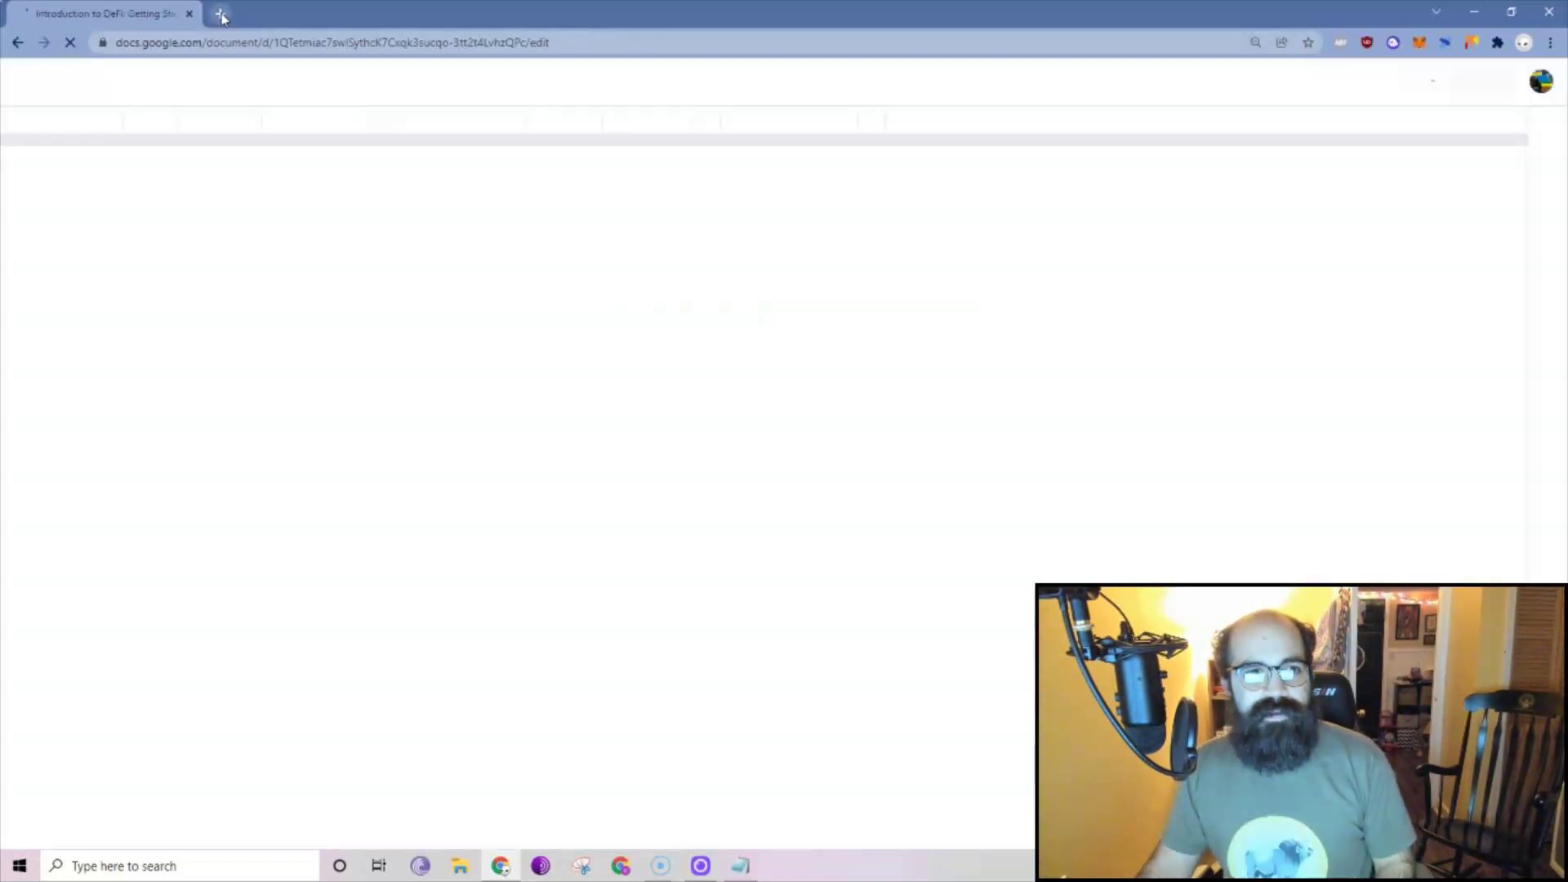
Open the Trader Joe website in a new tab.
click(220, 14)
click(265, 41)
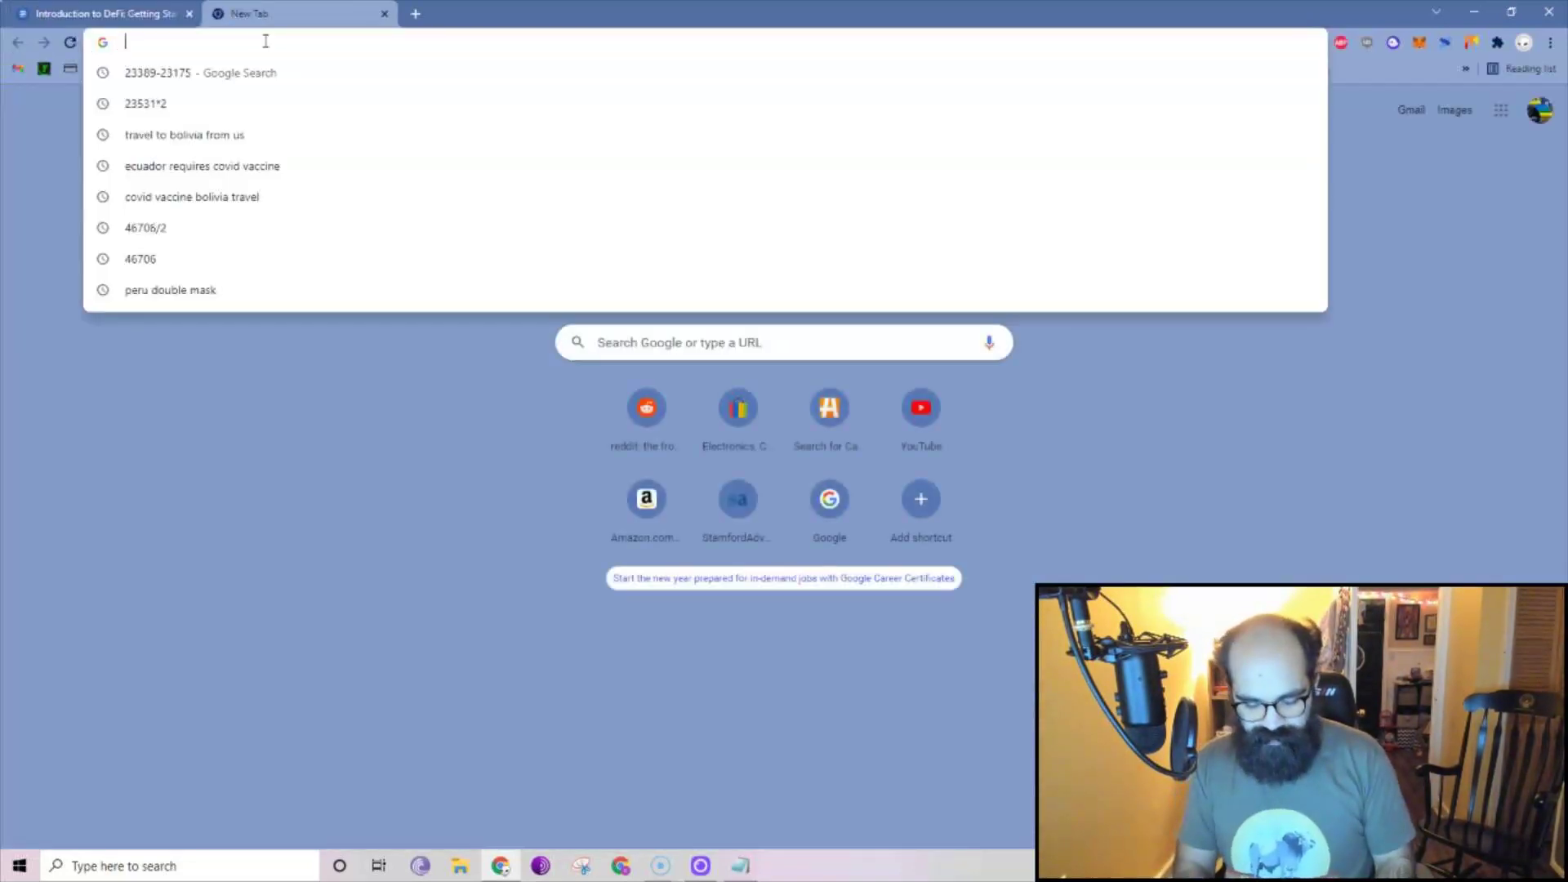
text(trad)
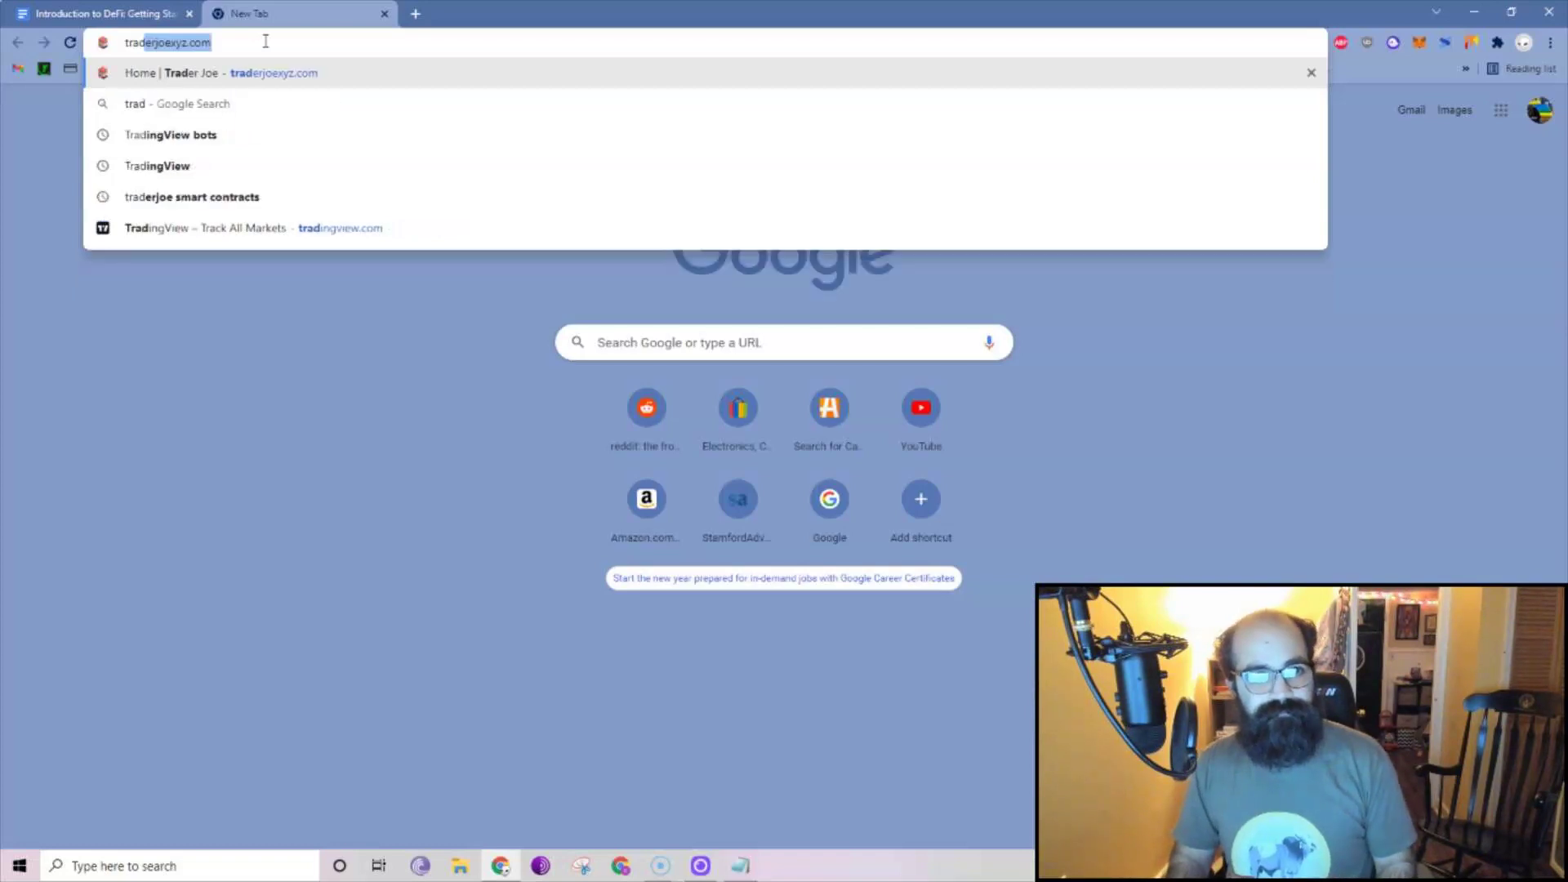
key(Return)
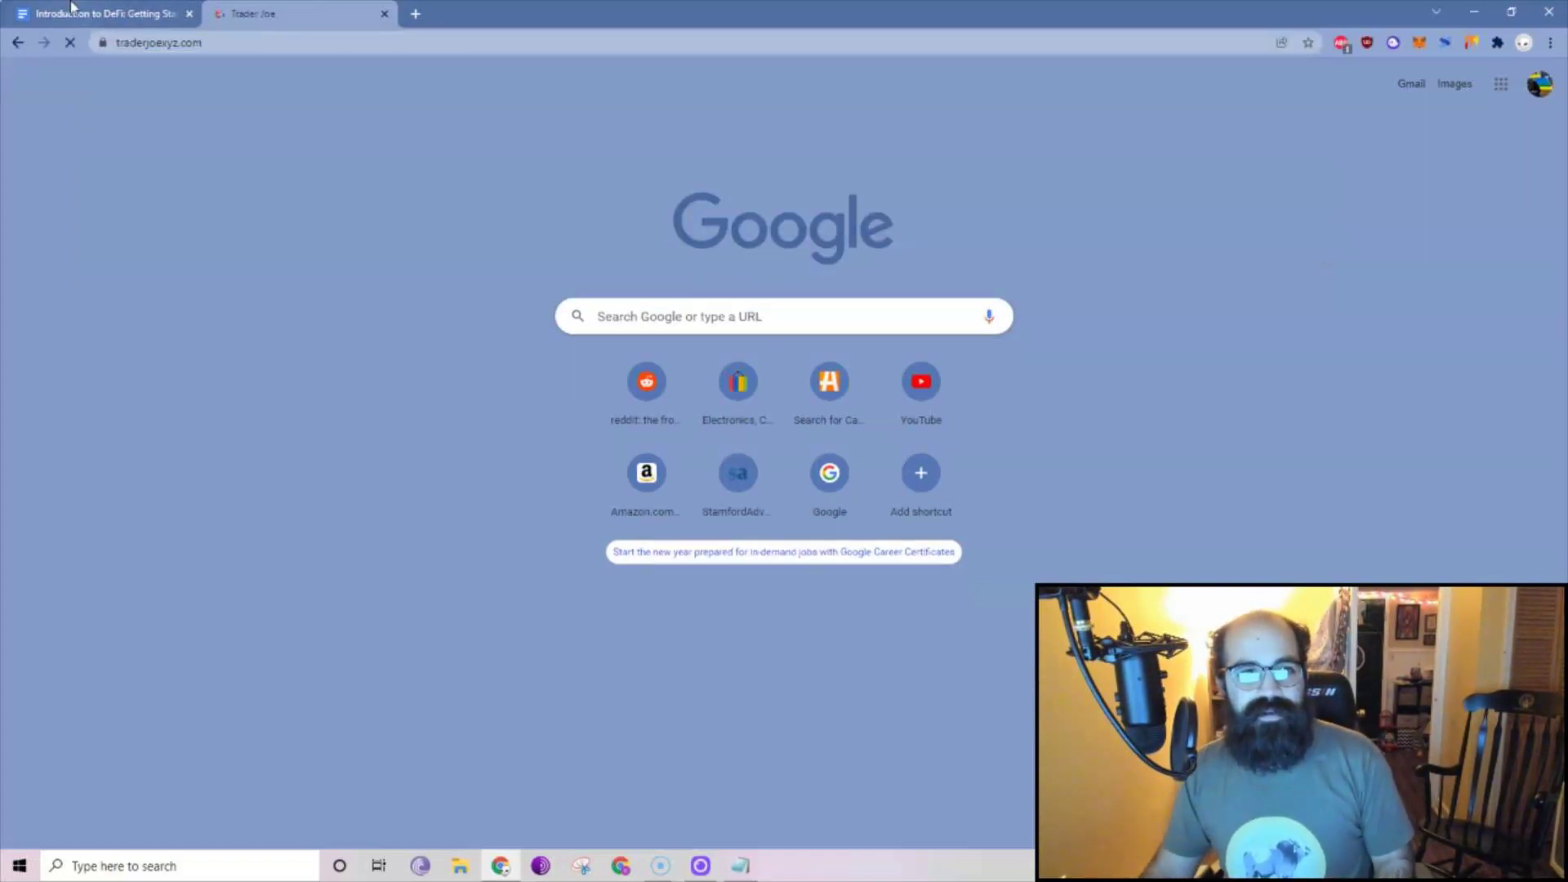
Scroll the DeFi guide to Part 2, step 5: Onboard Funds for Gas.
click(72, 8)
scroll(700, 510, down, 7)
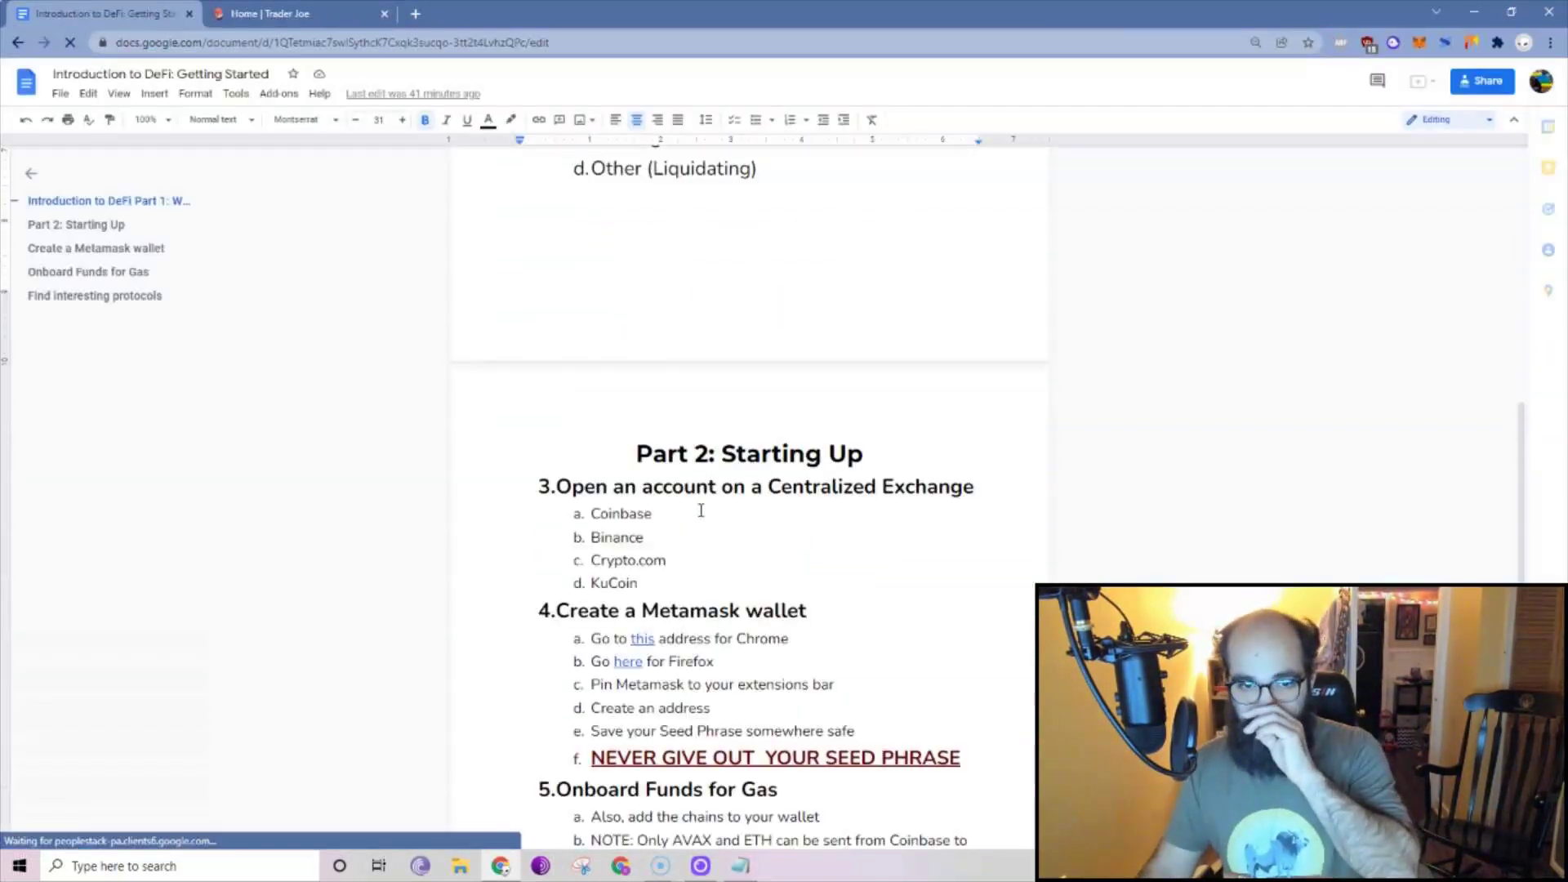
scroll(700, 510, down, 3)
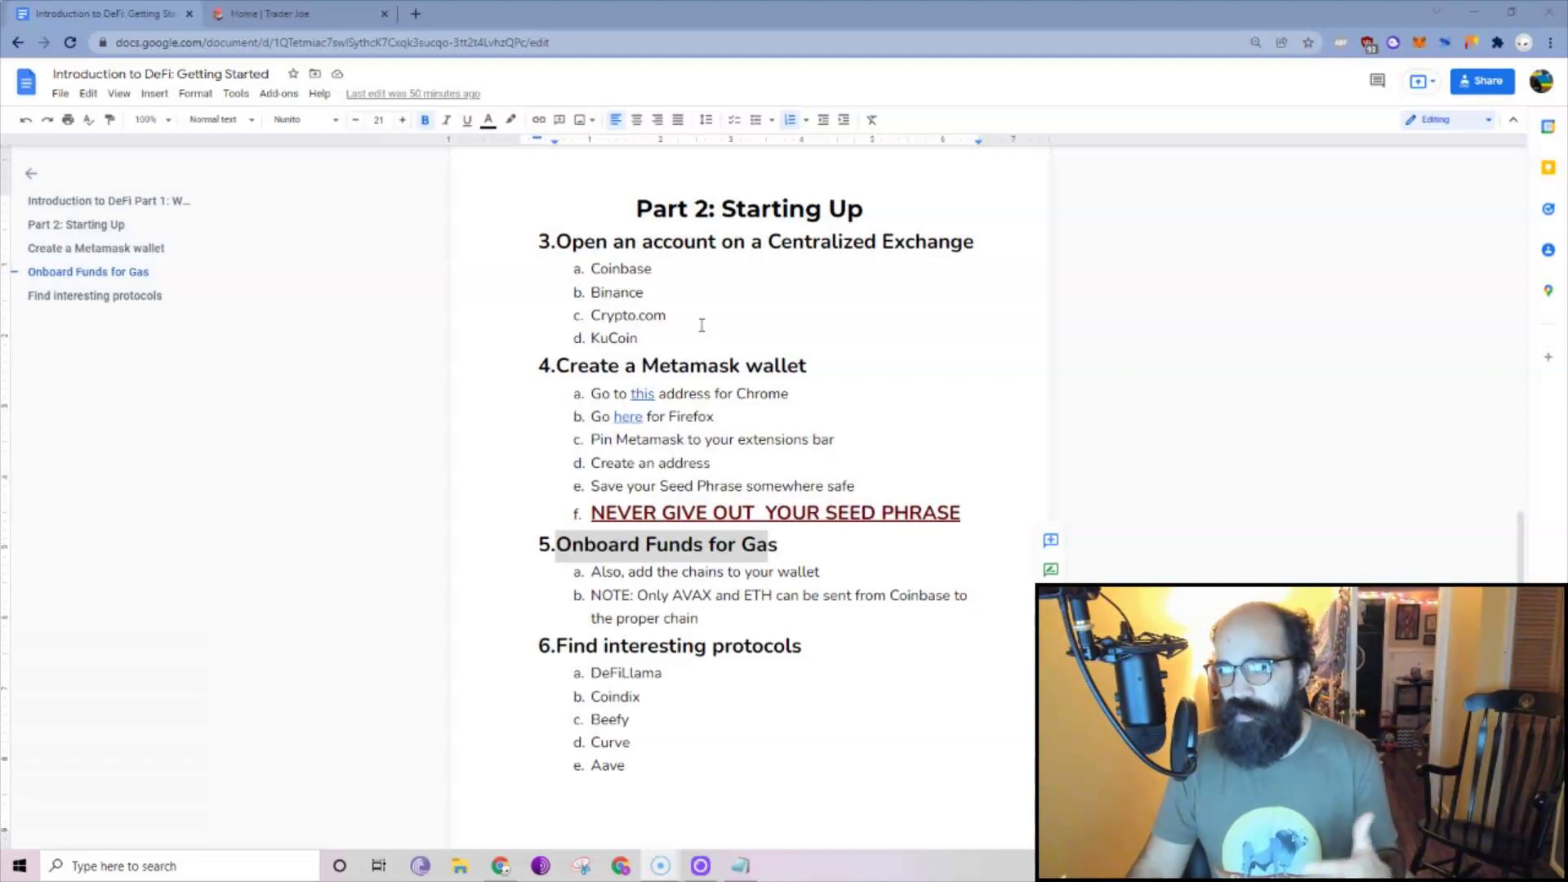
Open beefy.finance in a new tab.
click(416, 14)
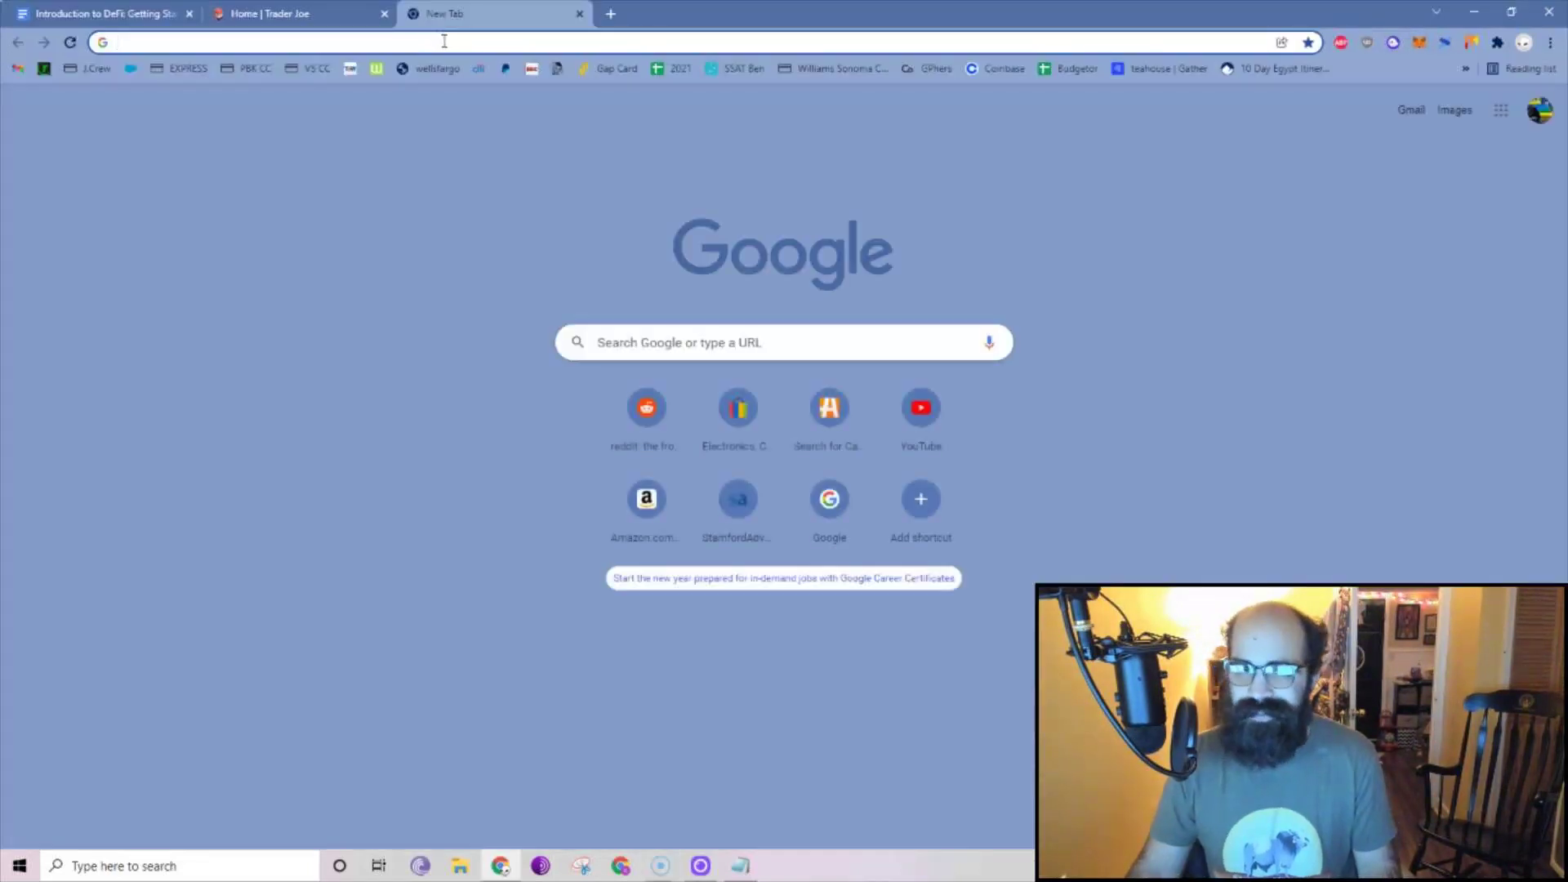
click(439, 41)
text(beefy.finance)
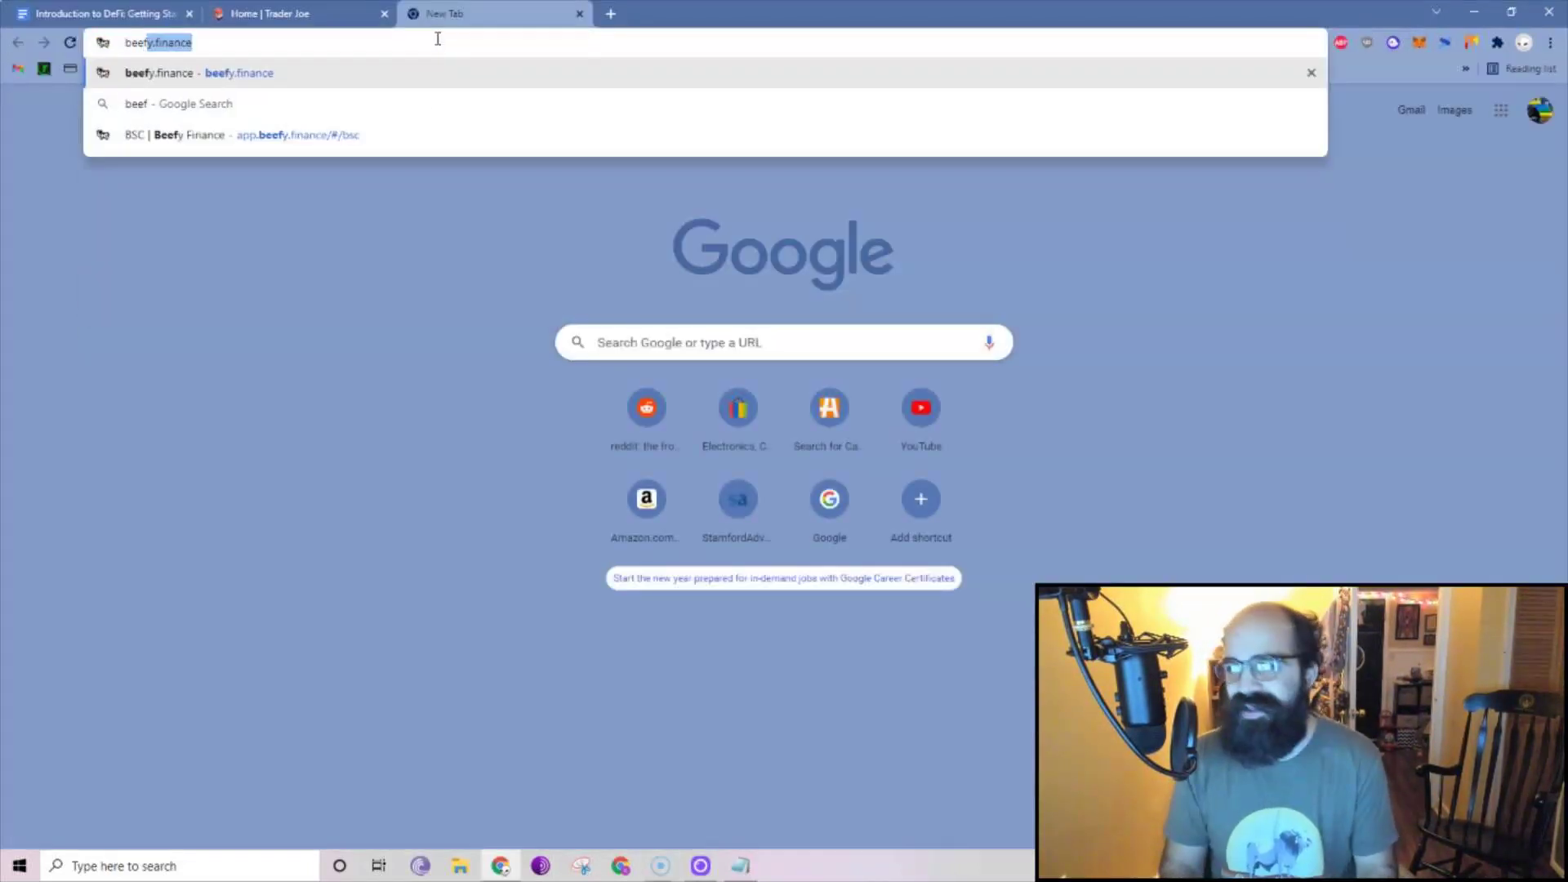
key(Return)
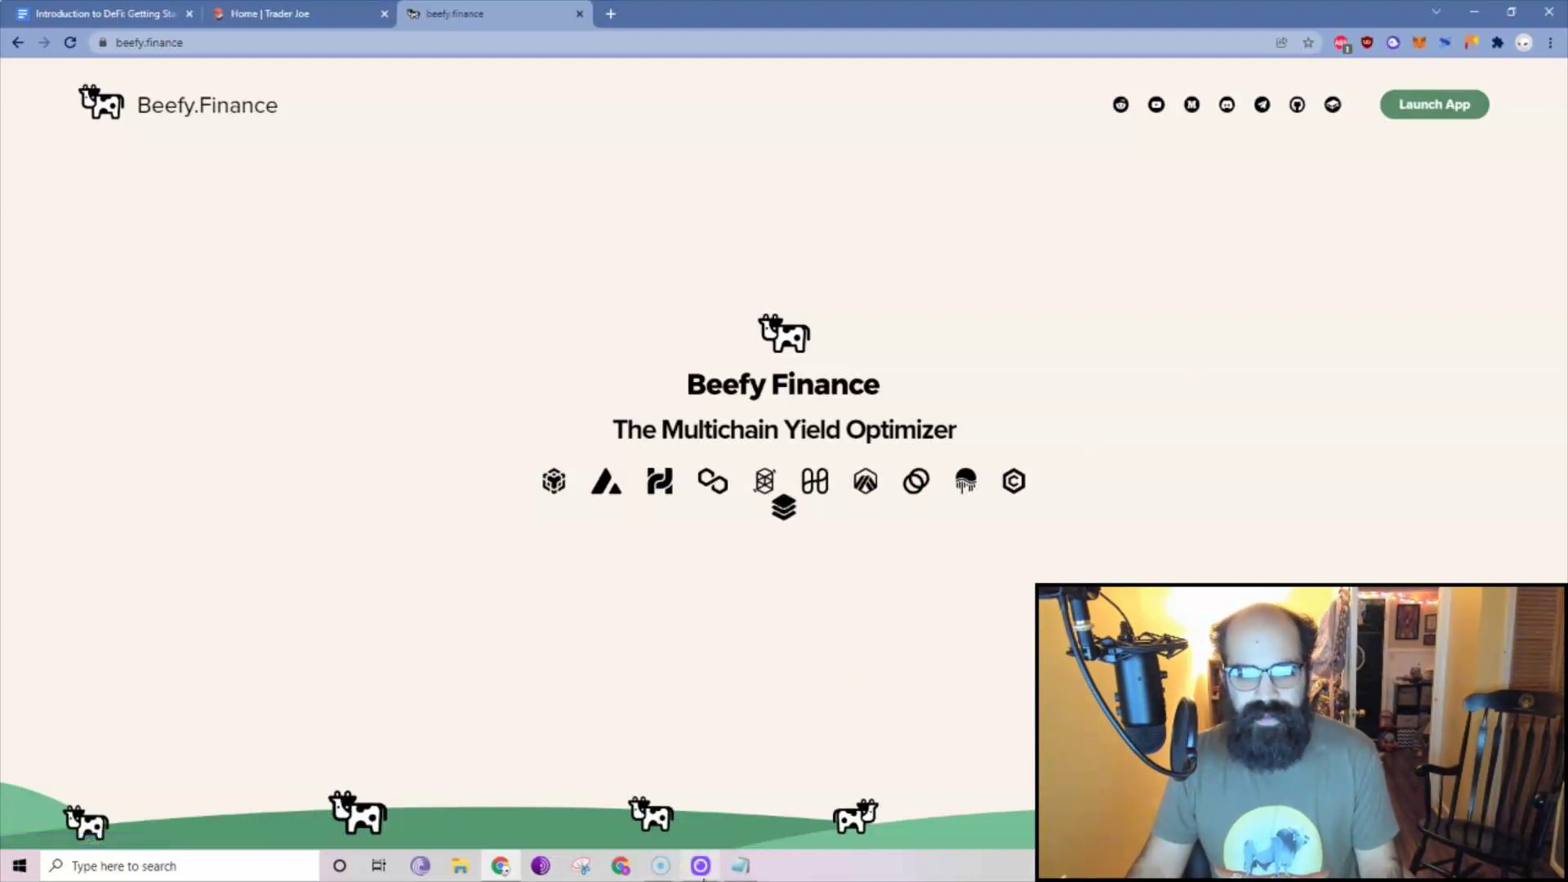
Load beefy.finance in a second Chrome profile and open its Fantom app.
click(621, 867)
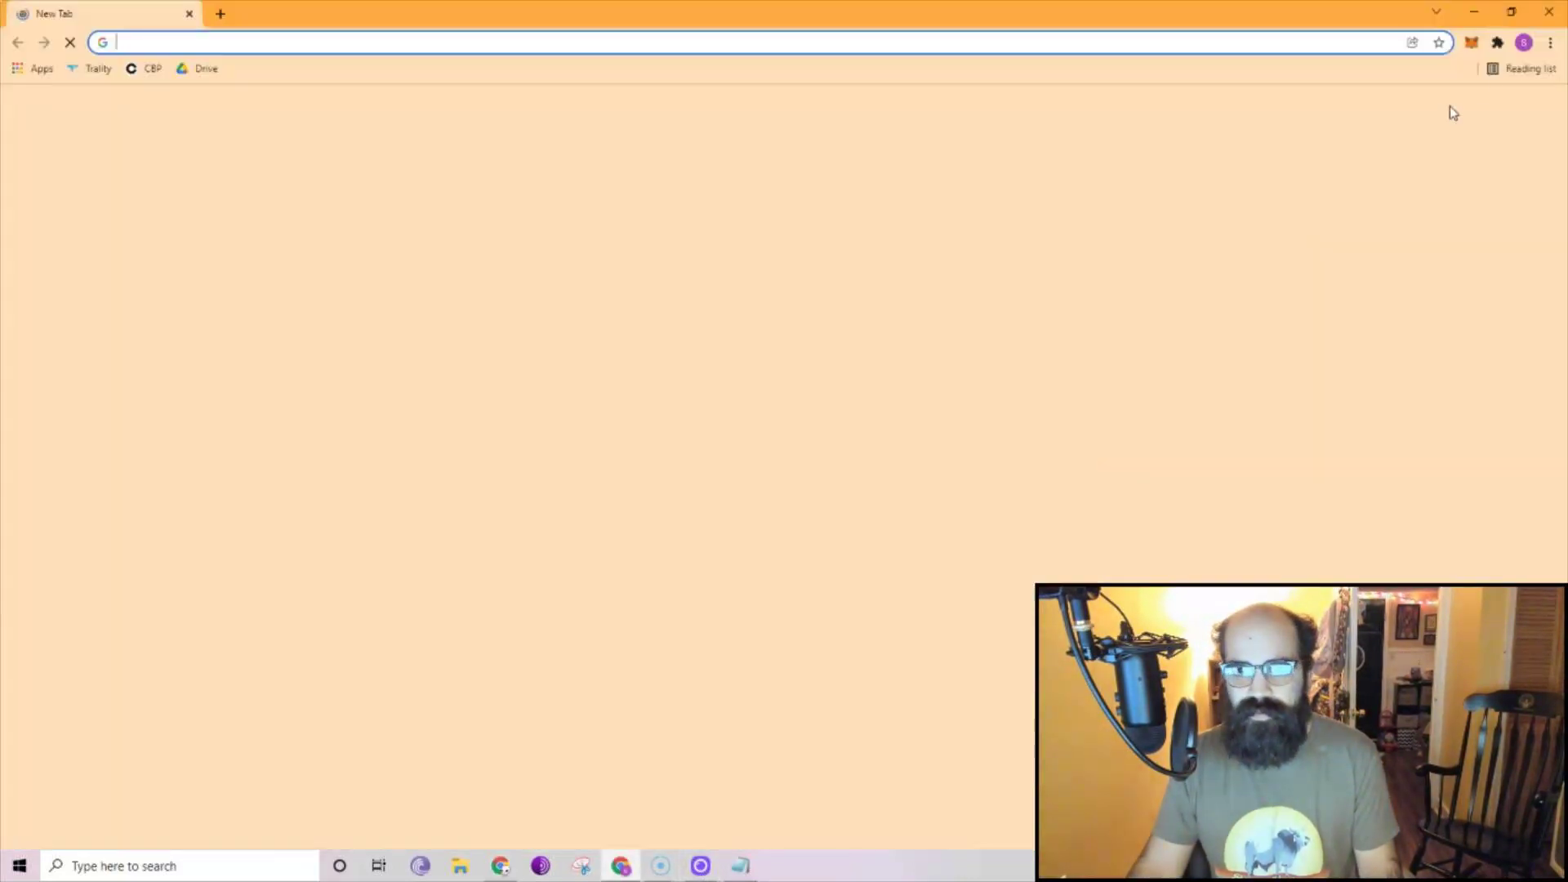
click(1524, 42)
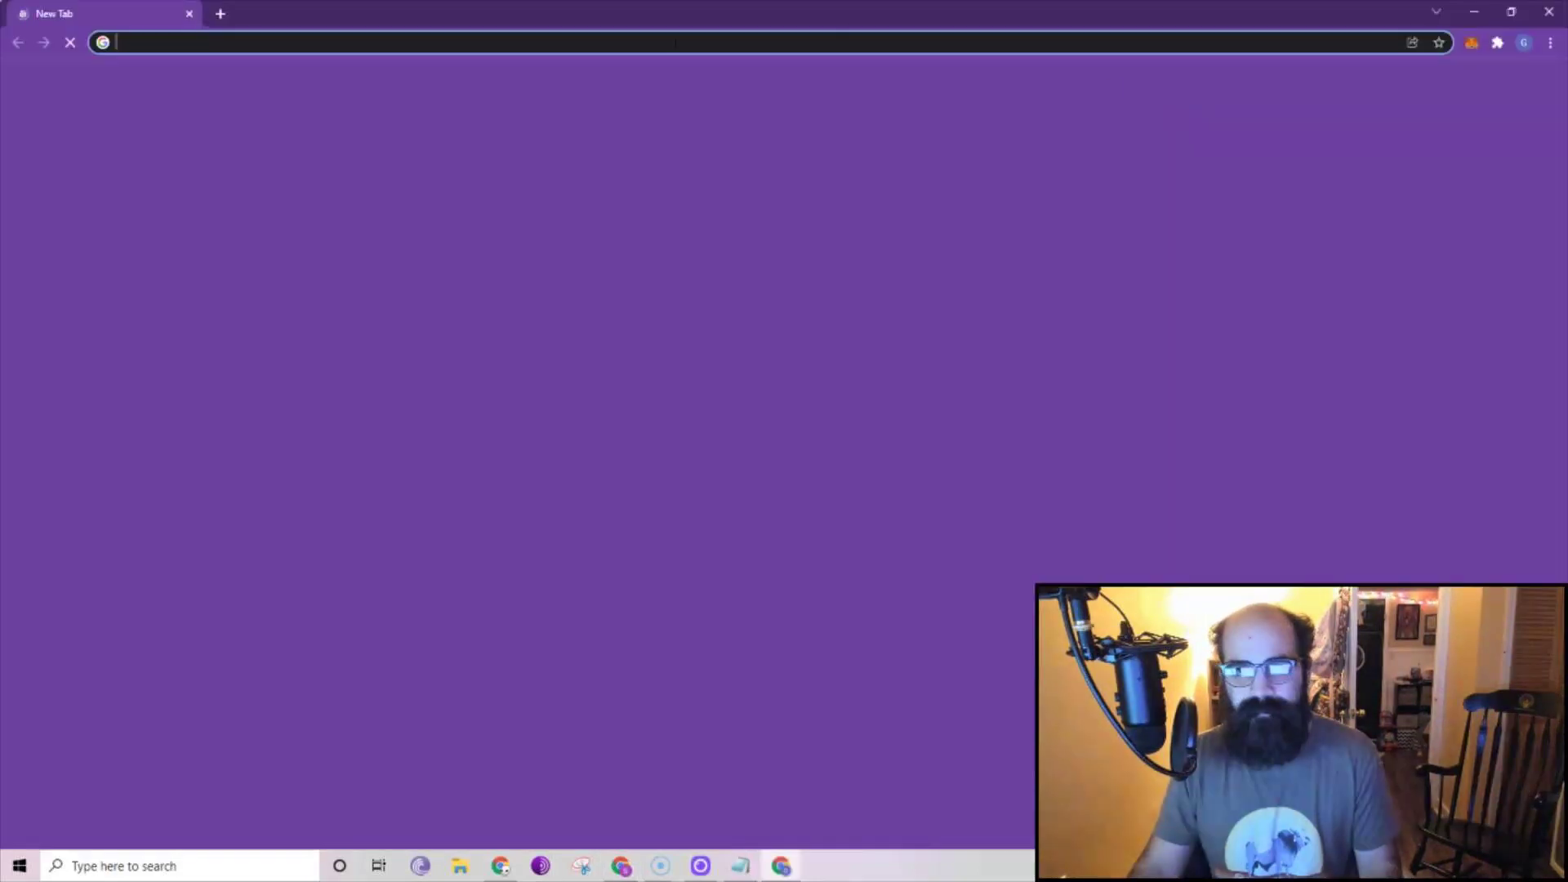
click(552, 43)
text(b)
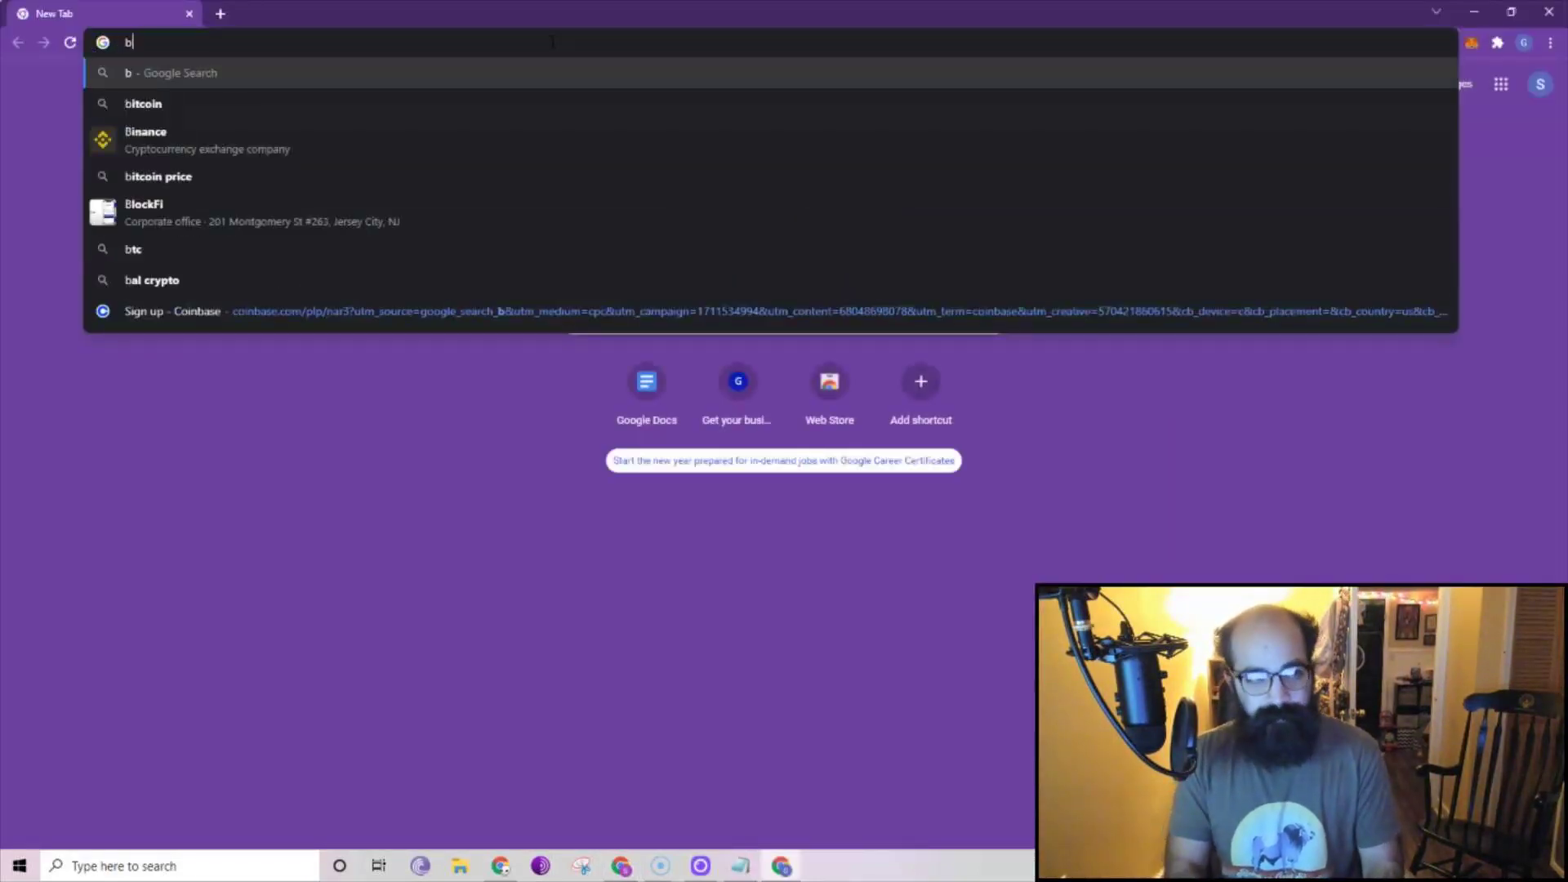
text(eefy.finance)
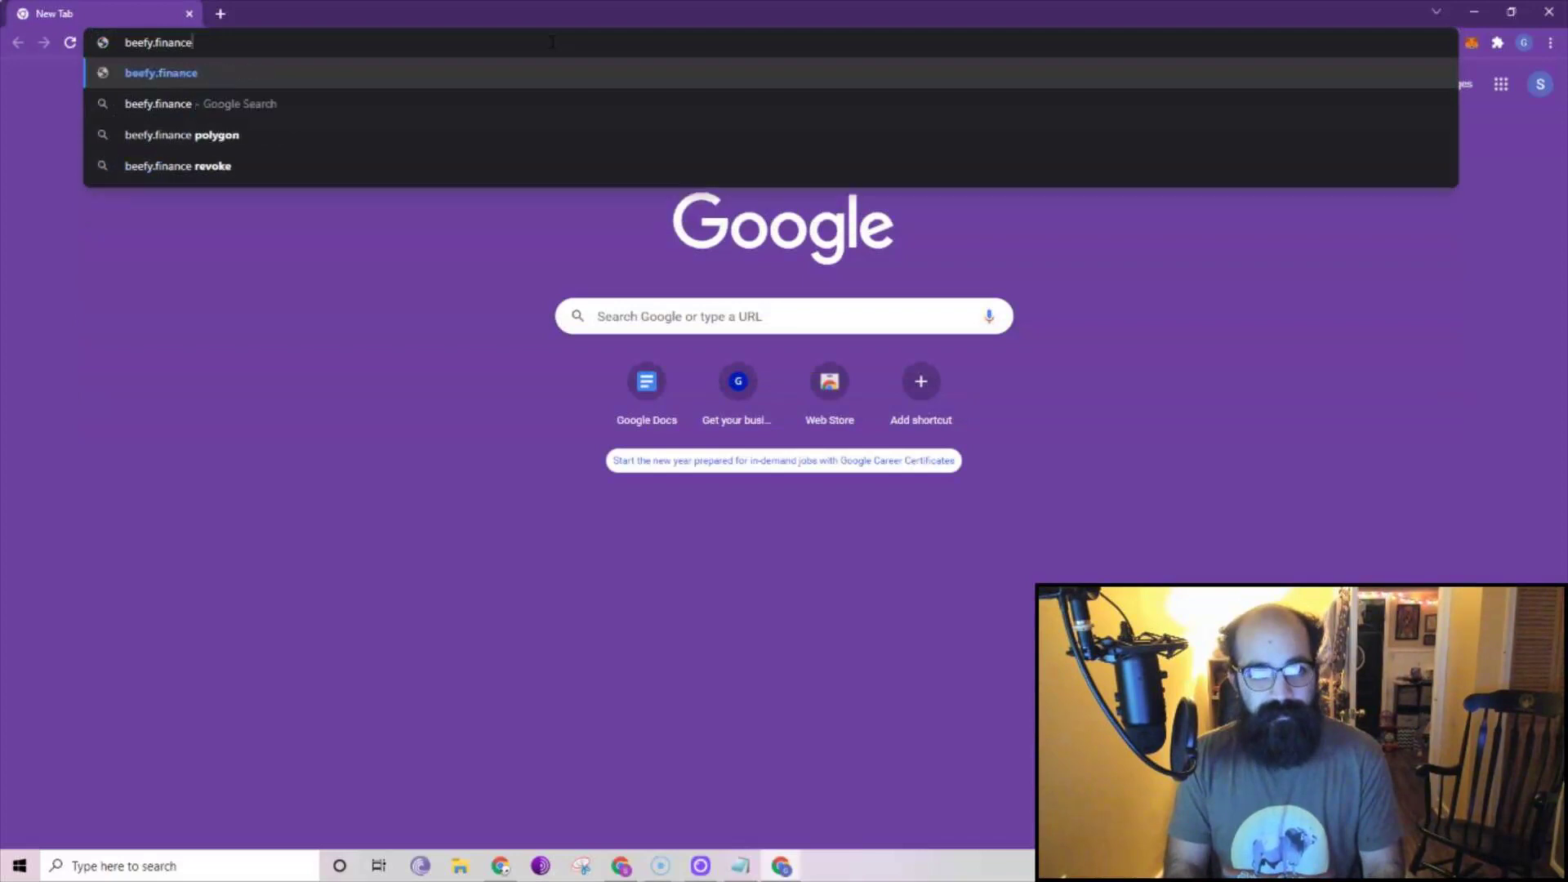
key(Return)
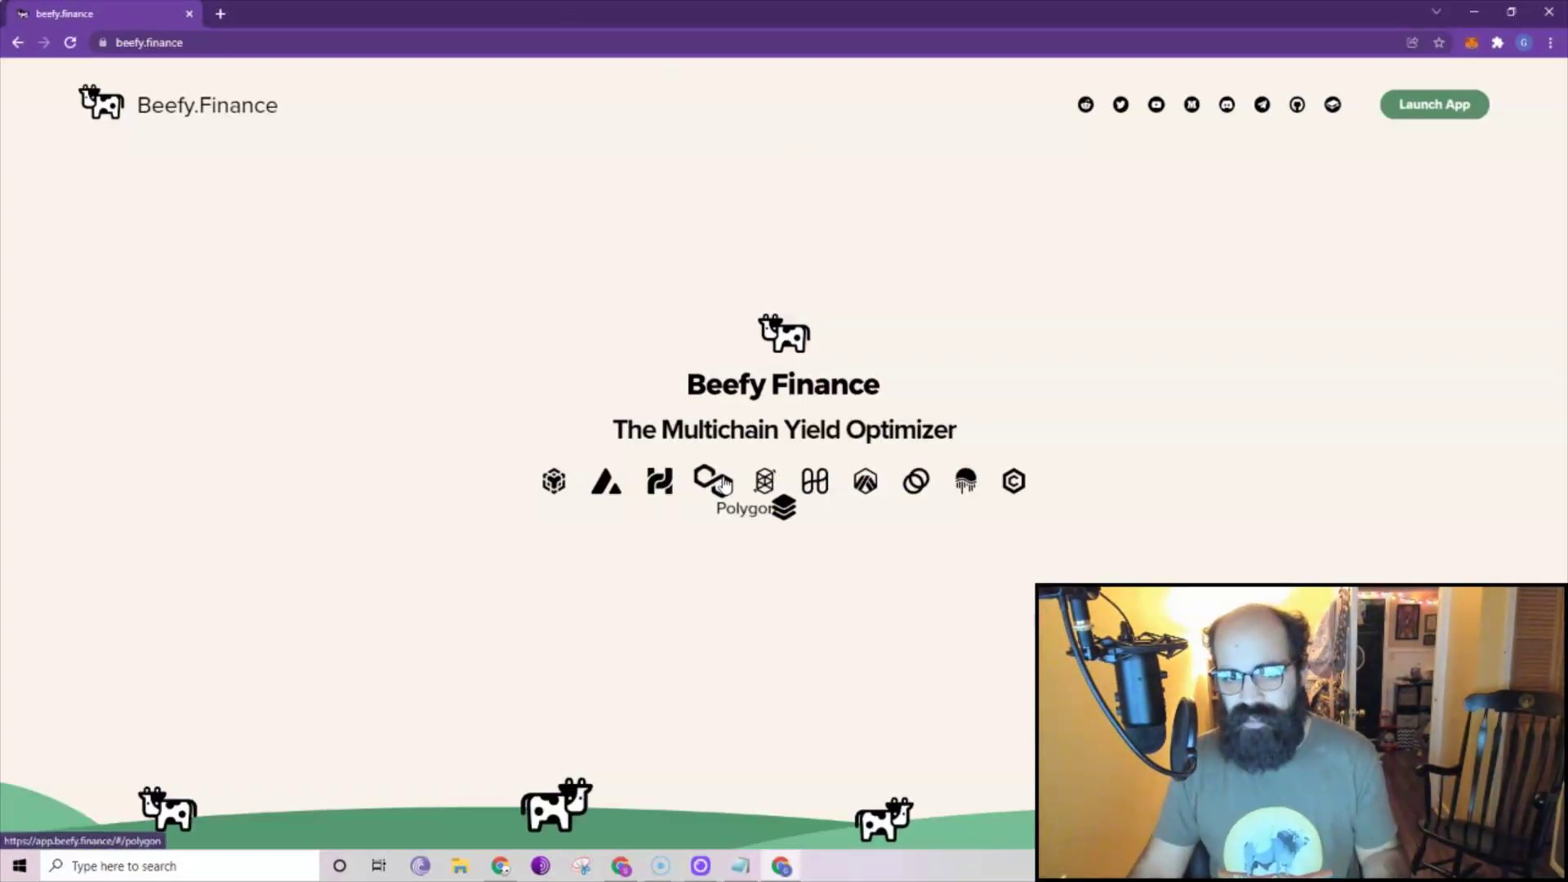
click(764, 482)
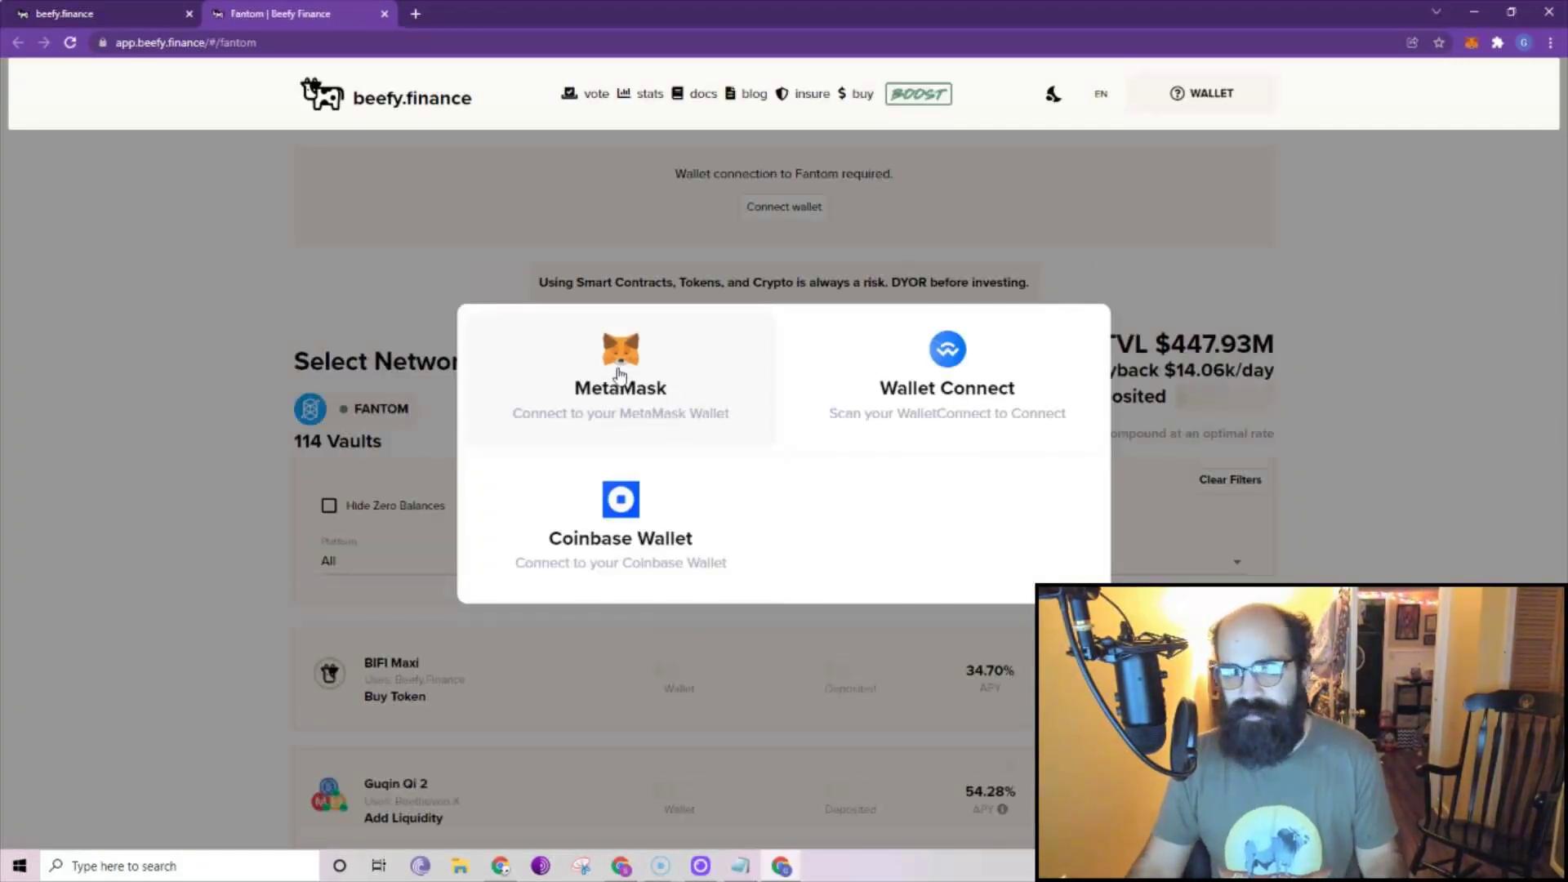
Connect the MetaMask account to Beefy Finance.
click(620, 374)
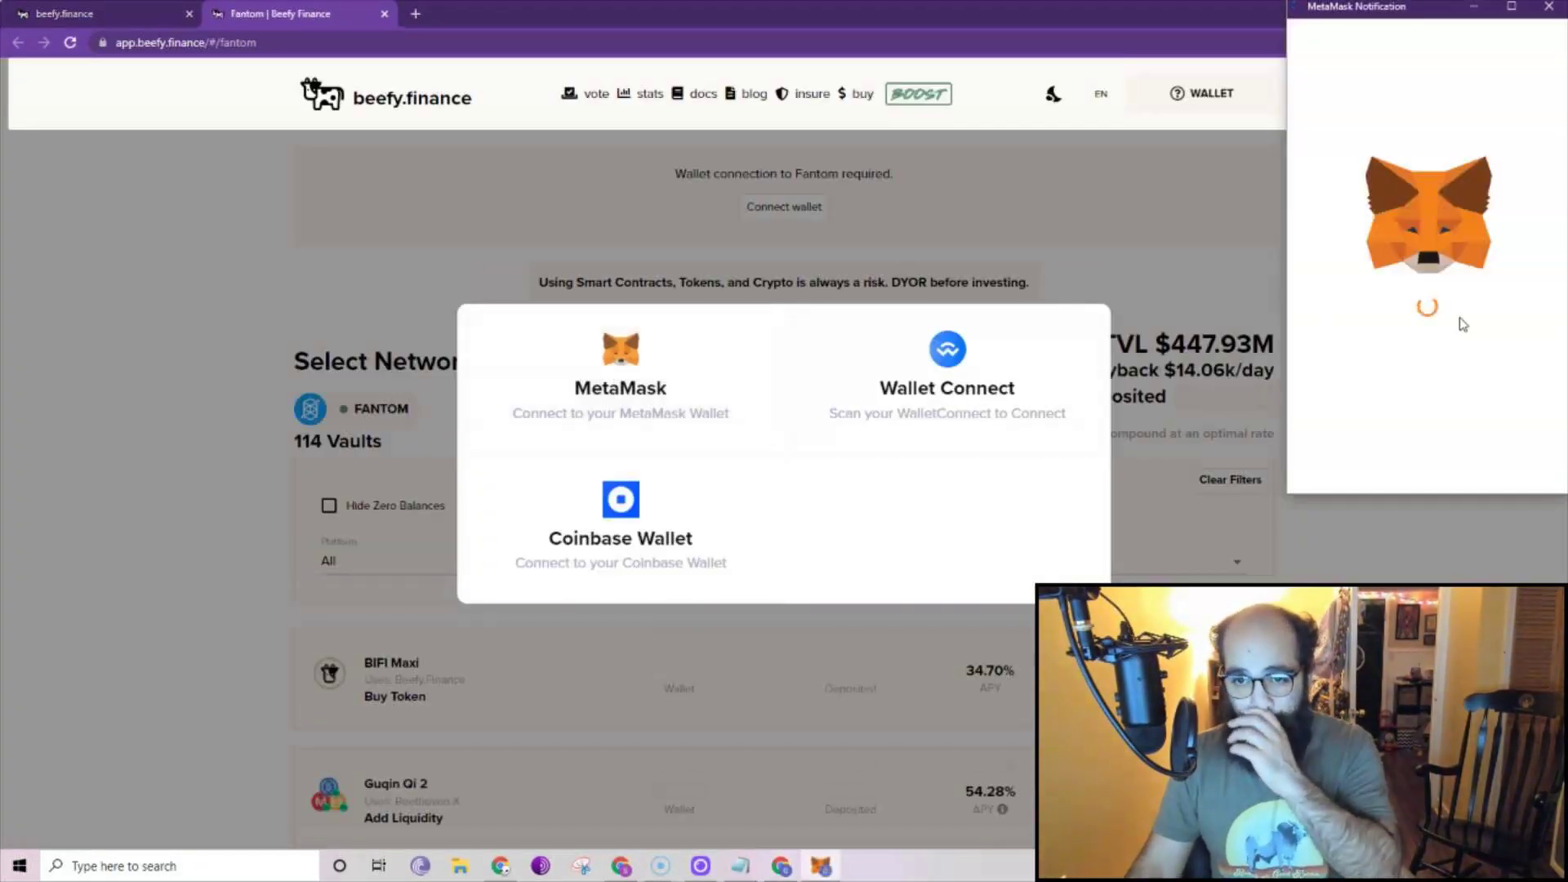
click(1499, 465)
click(1499, 466)
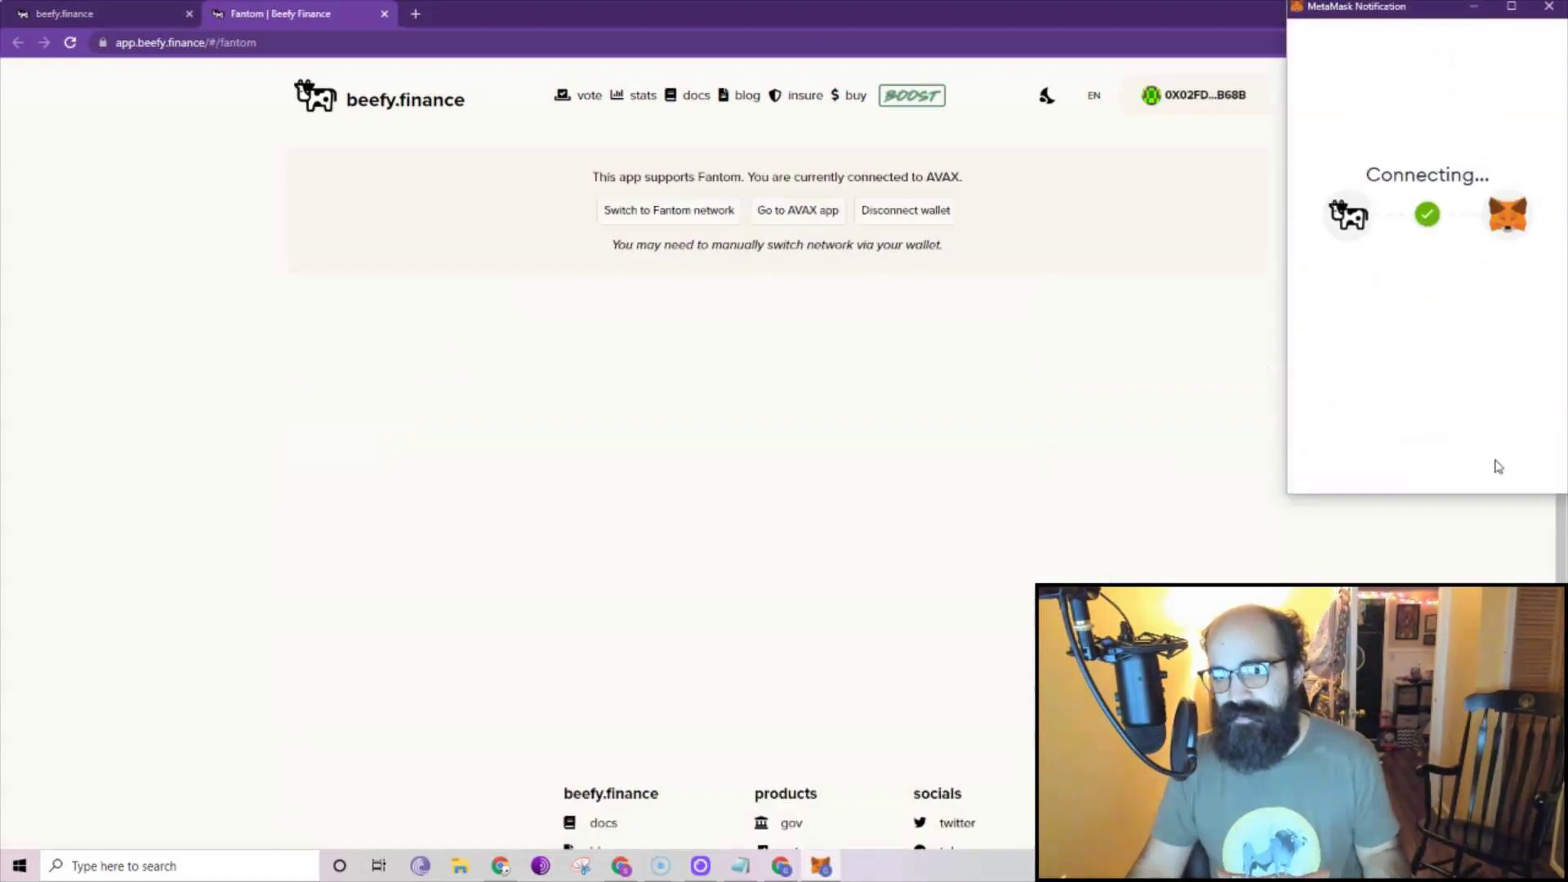
Add and switch to the Fantom Opera network, then check MetaMask's Networks list.
click(688, 210)
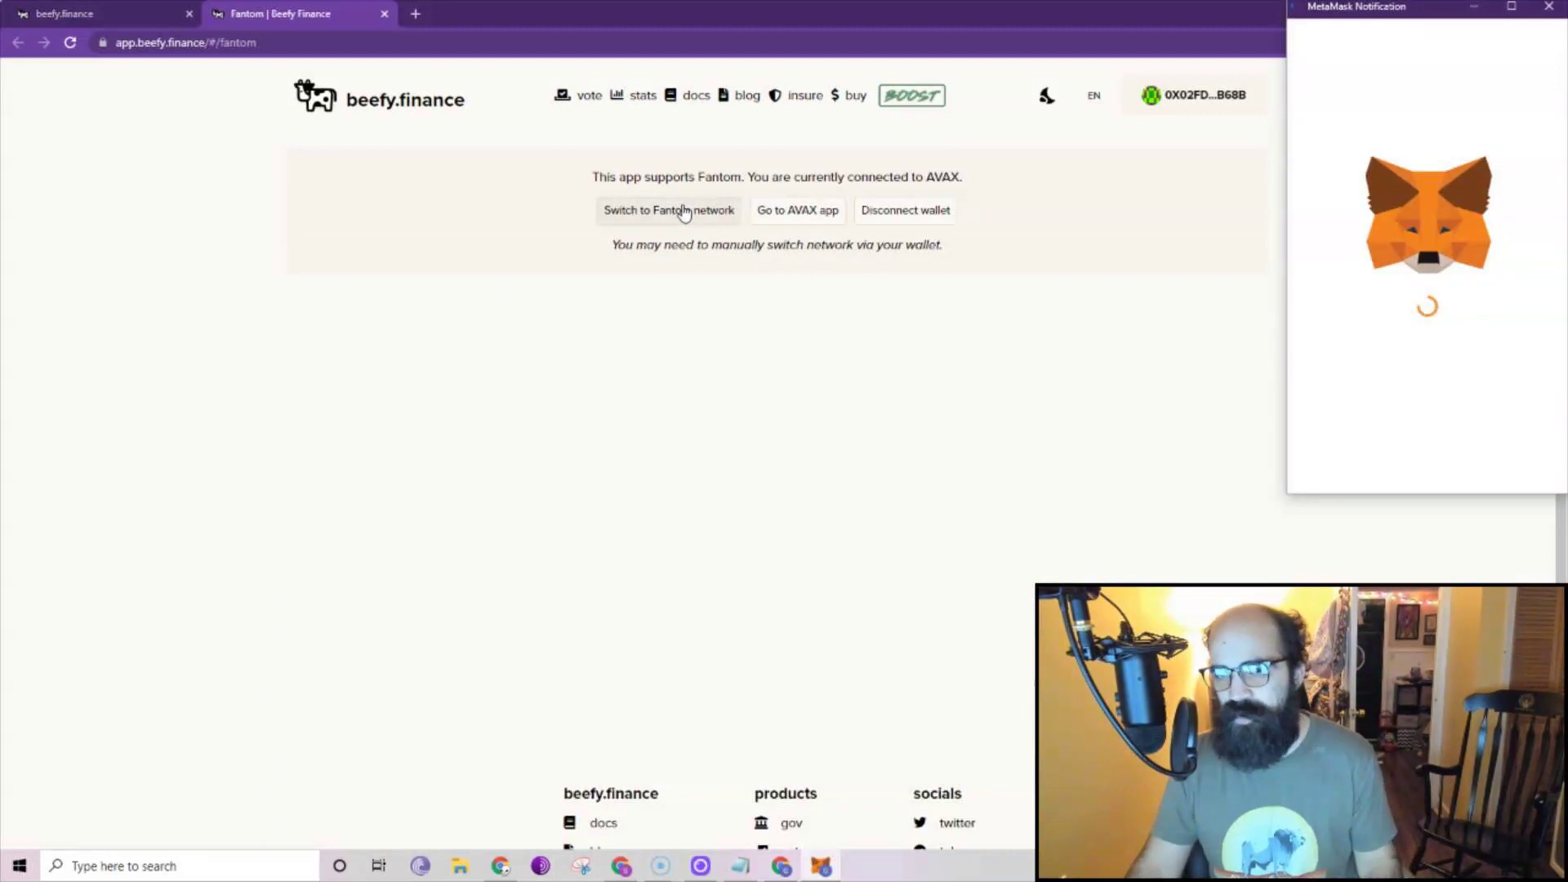
scroll(1478, 392, down, 1)
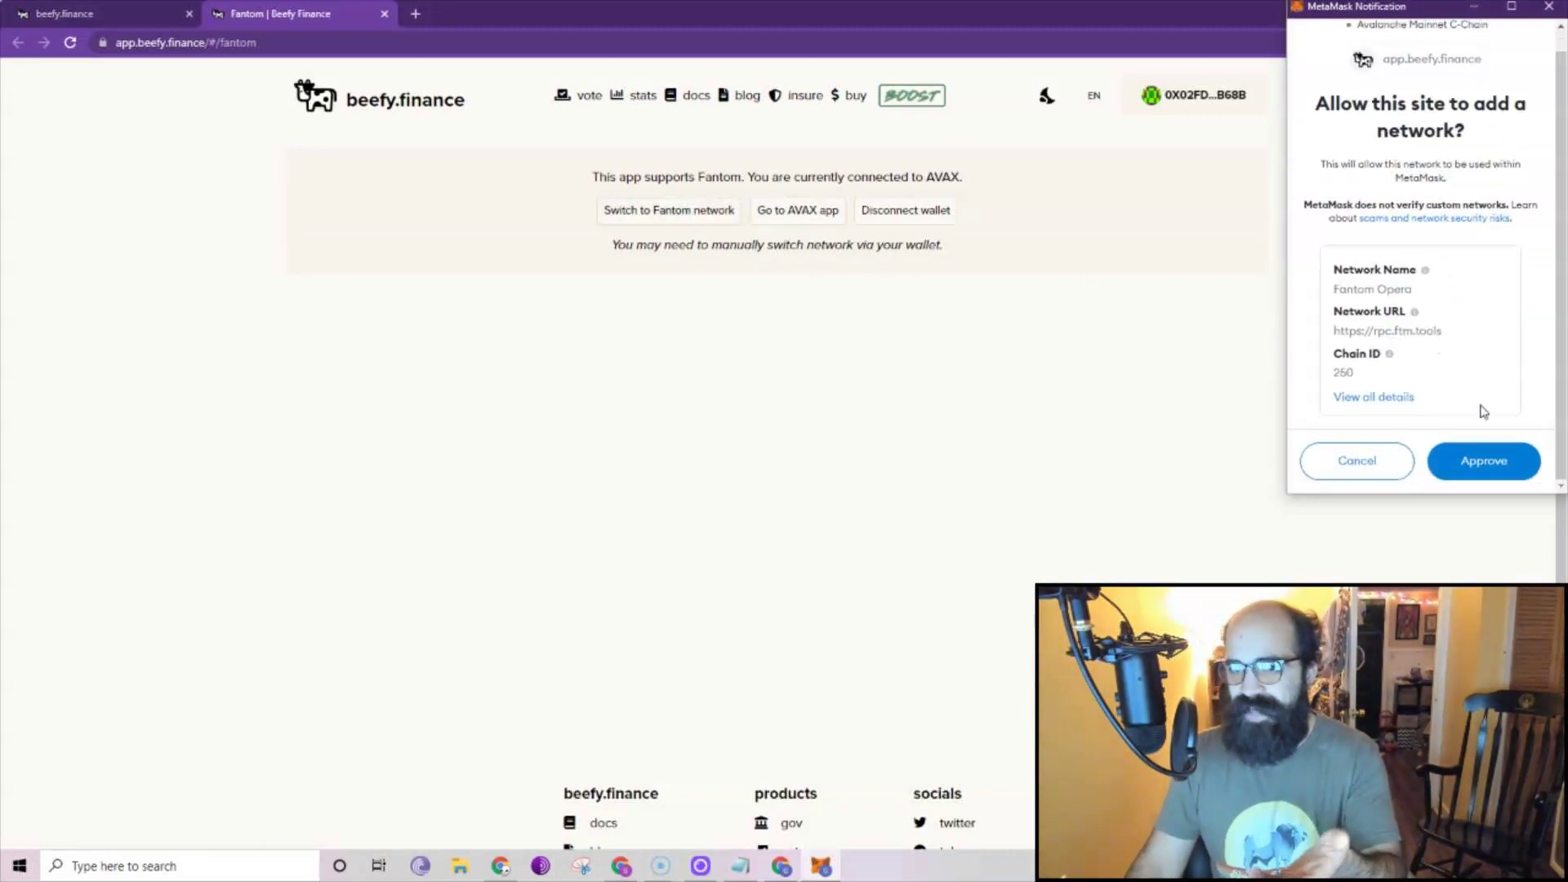
click(1477, 467)
click(1480, 470)
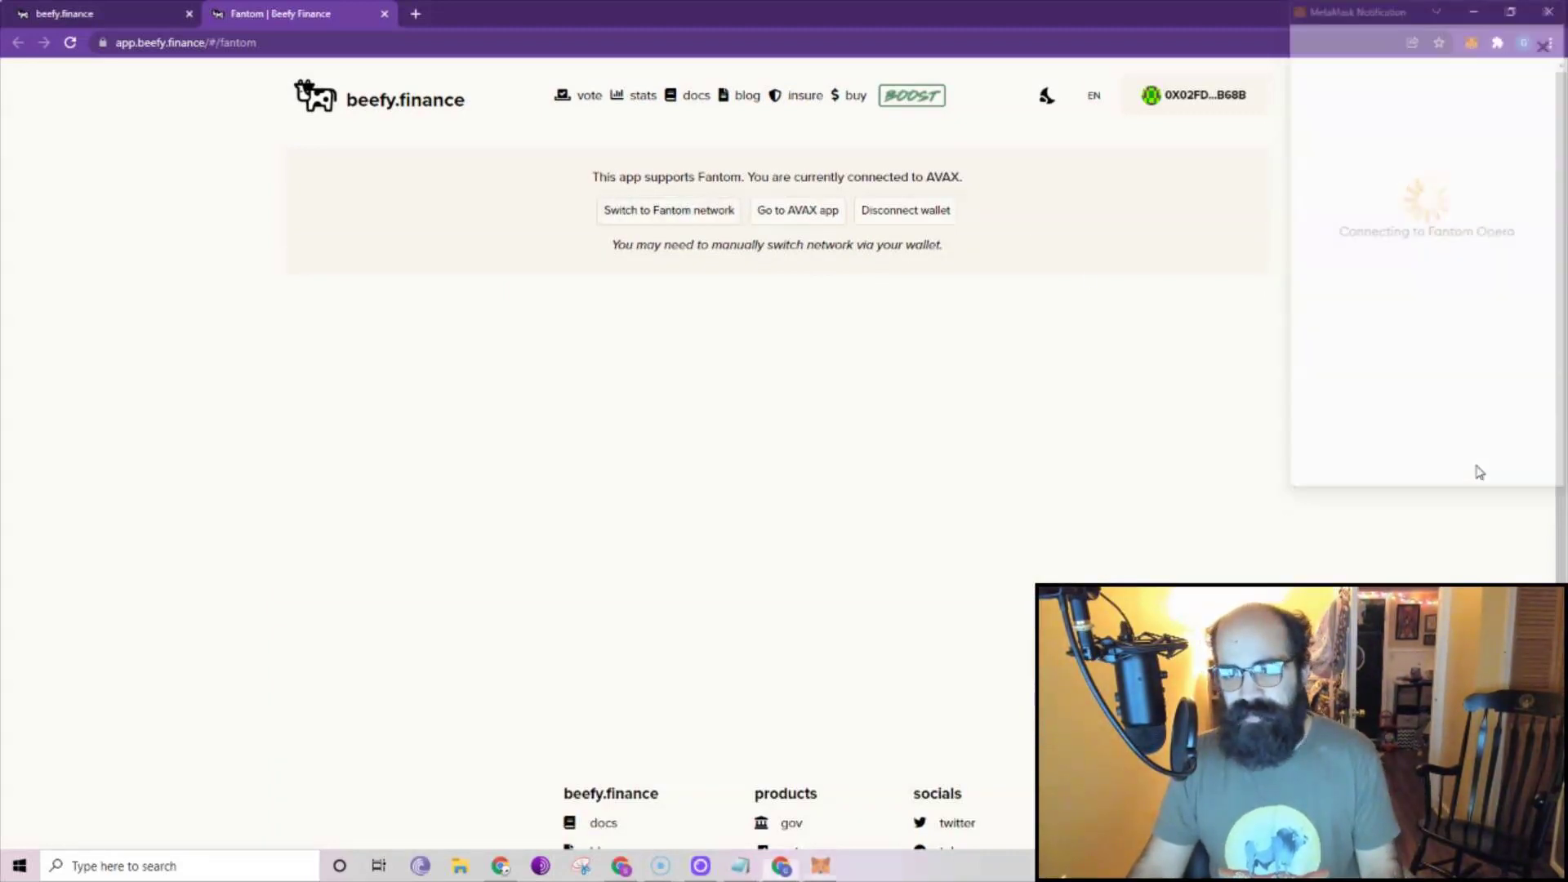
click(1471, 44)
click(1360, 82)
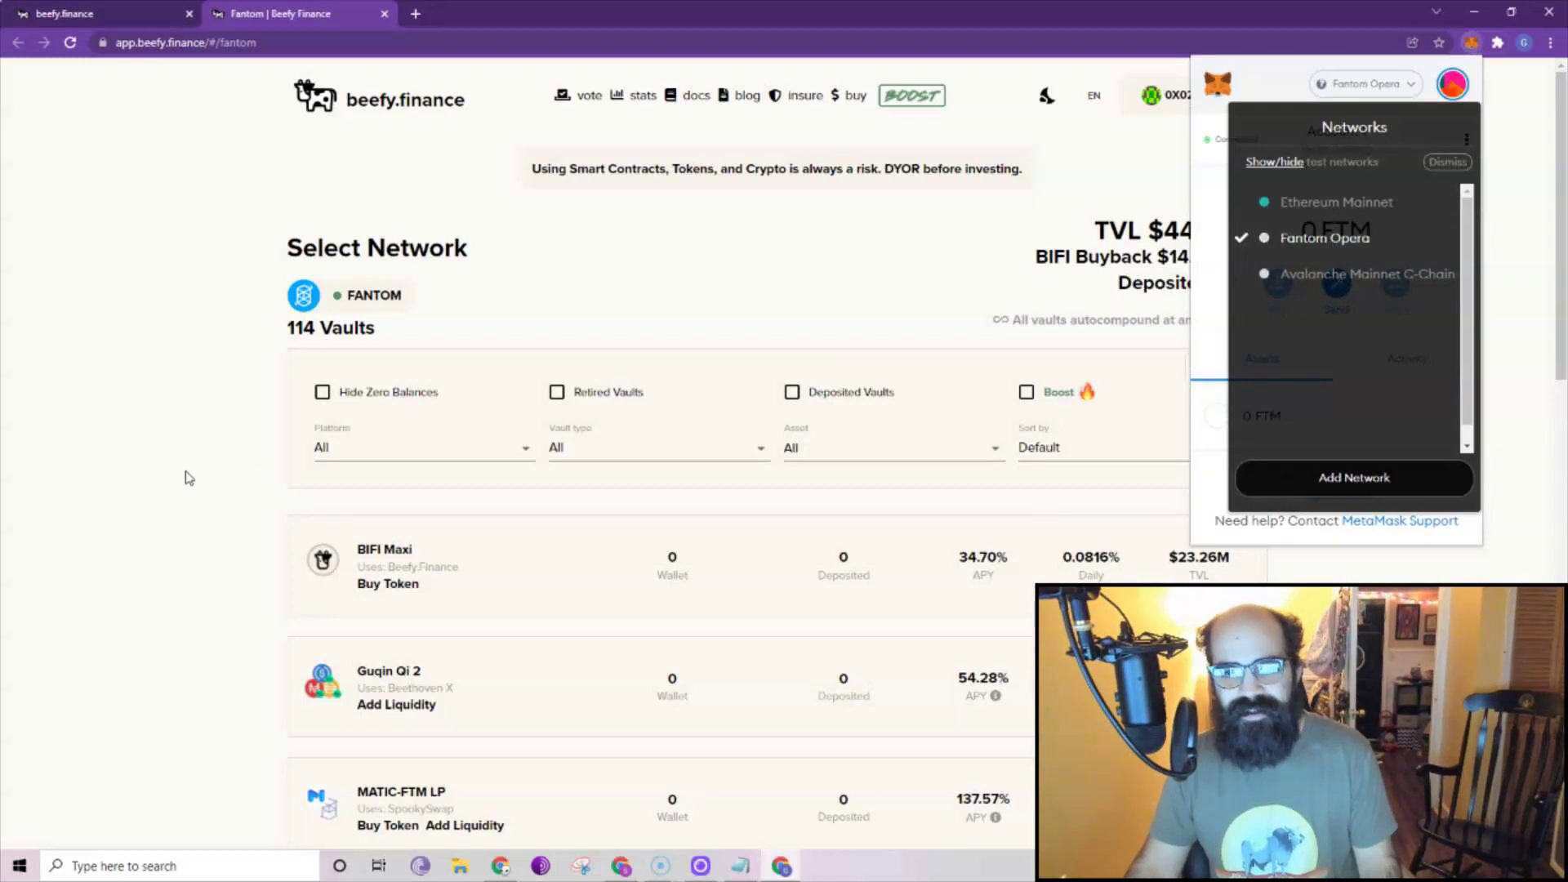
Scroll through the Fantom vaults and their APYs, then close the second-profile window.
click(189, 434)
scroll(902, 619, down, 5)
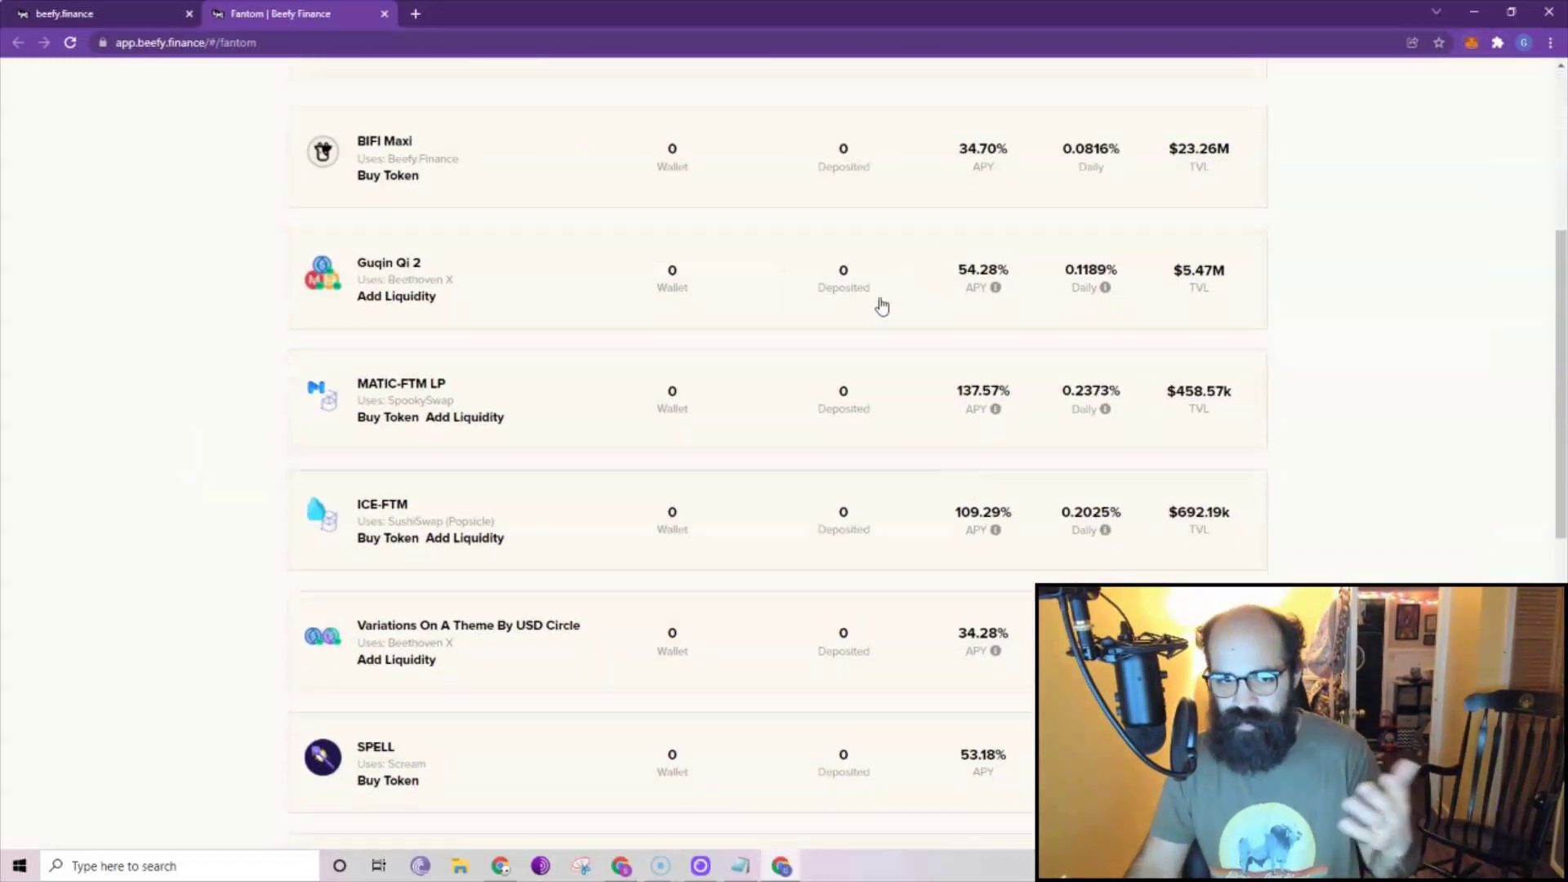
scroll(1008, 238, up, 5)
scroll(998, 340, down, 4)
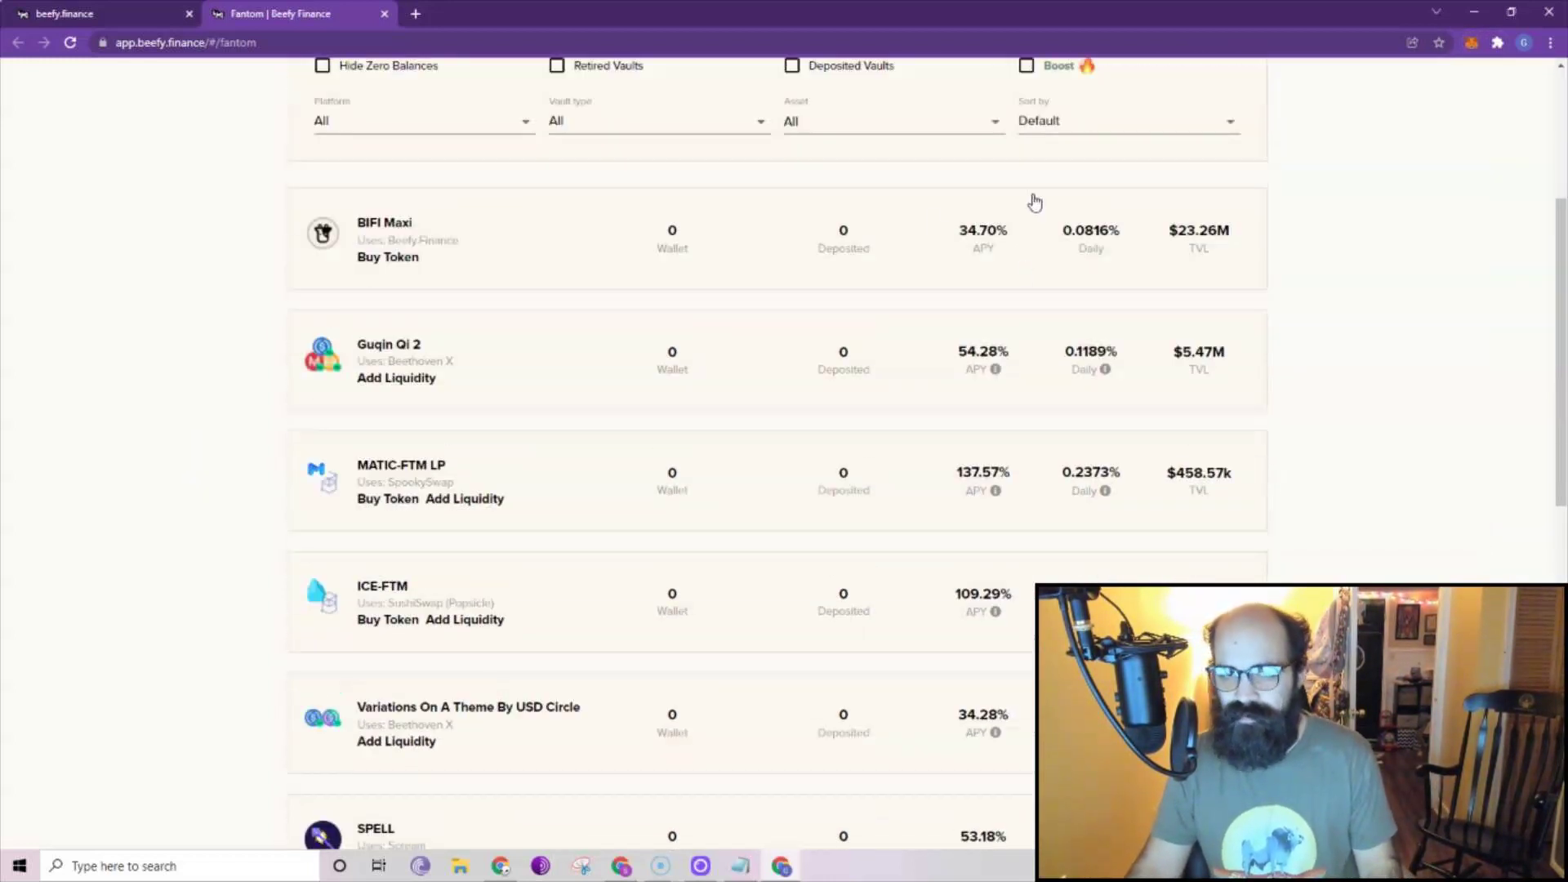
scroll(1046, 350, down, 4)
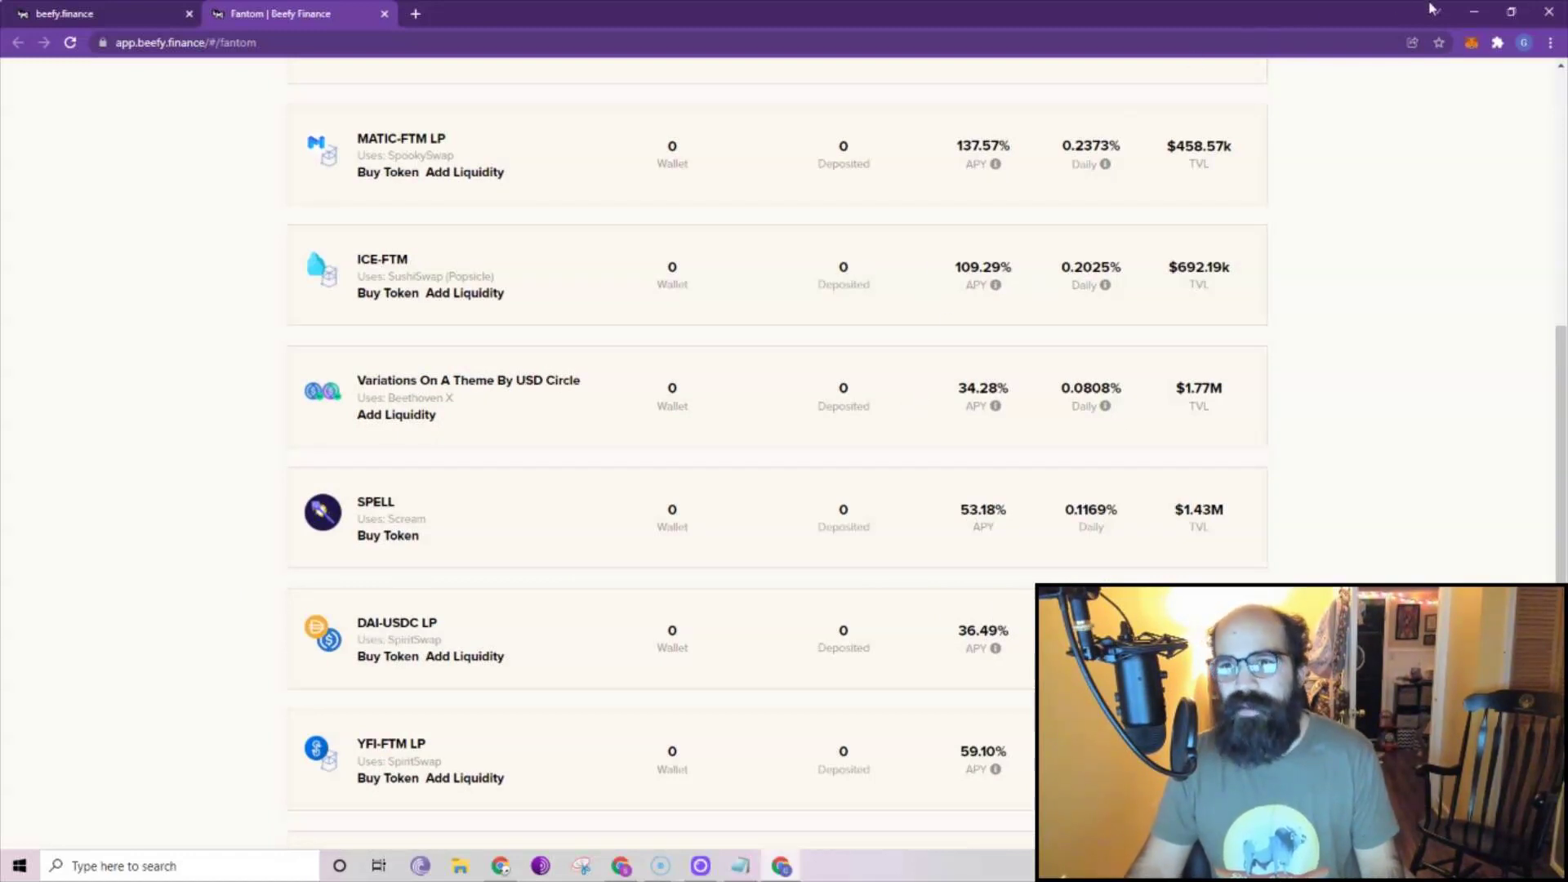
scroll(1011, 409, up, 8)
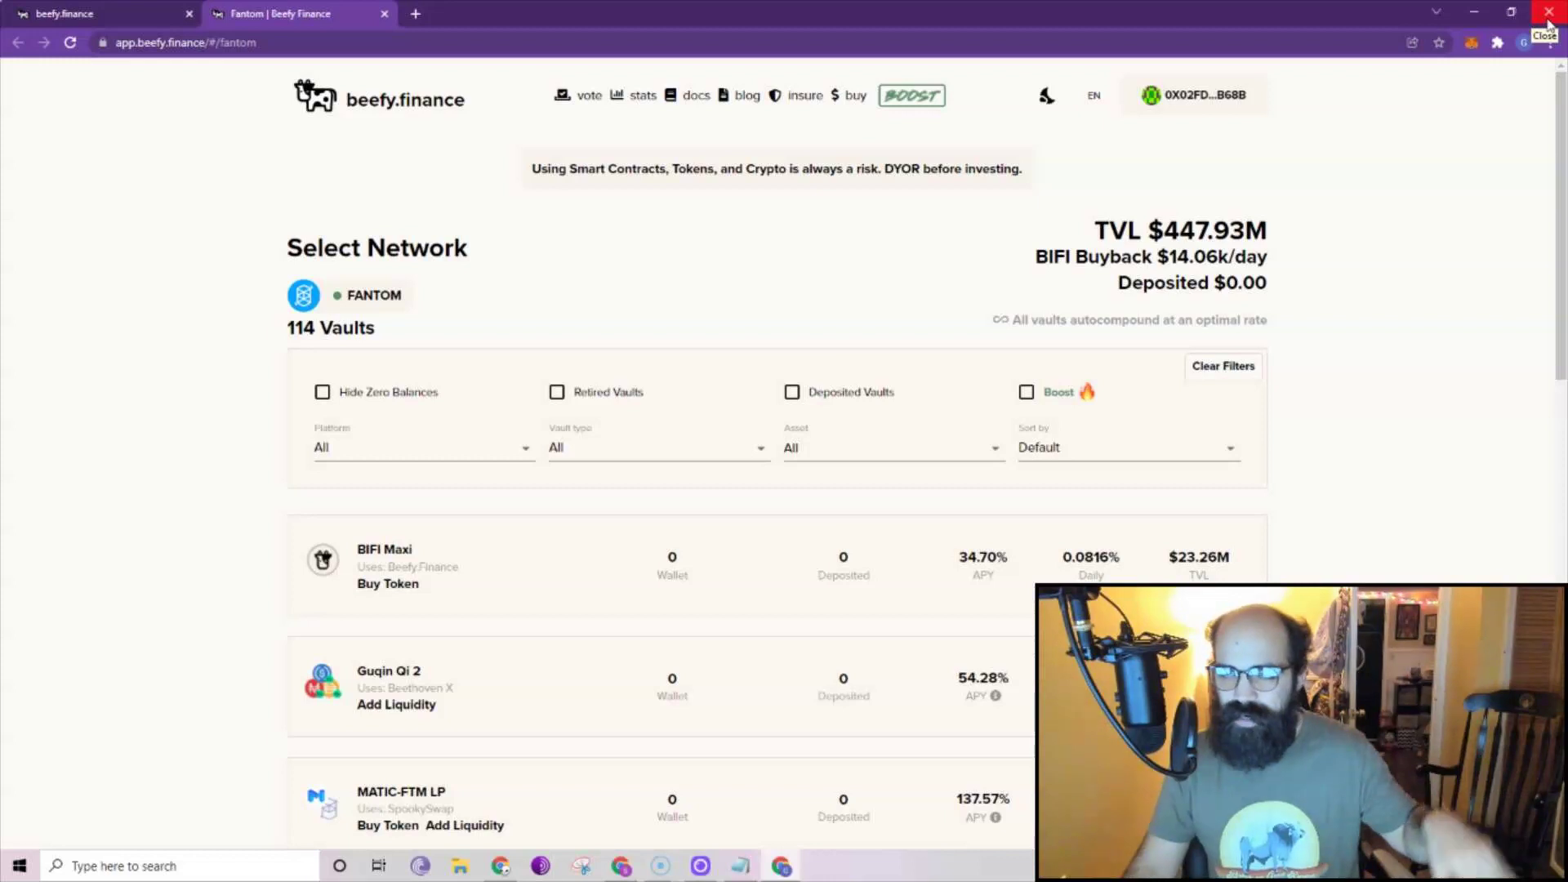
click(1547, 17)
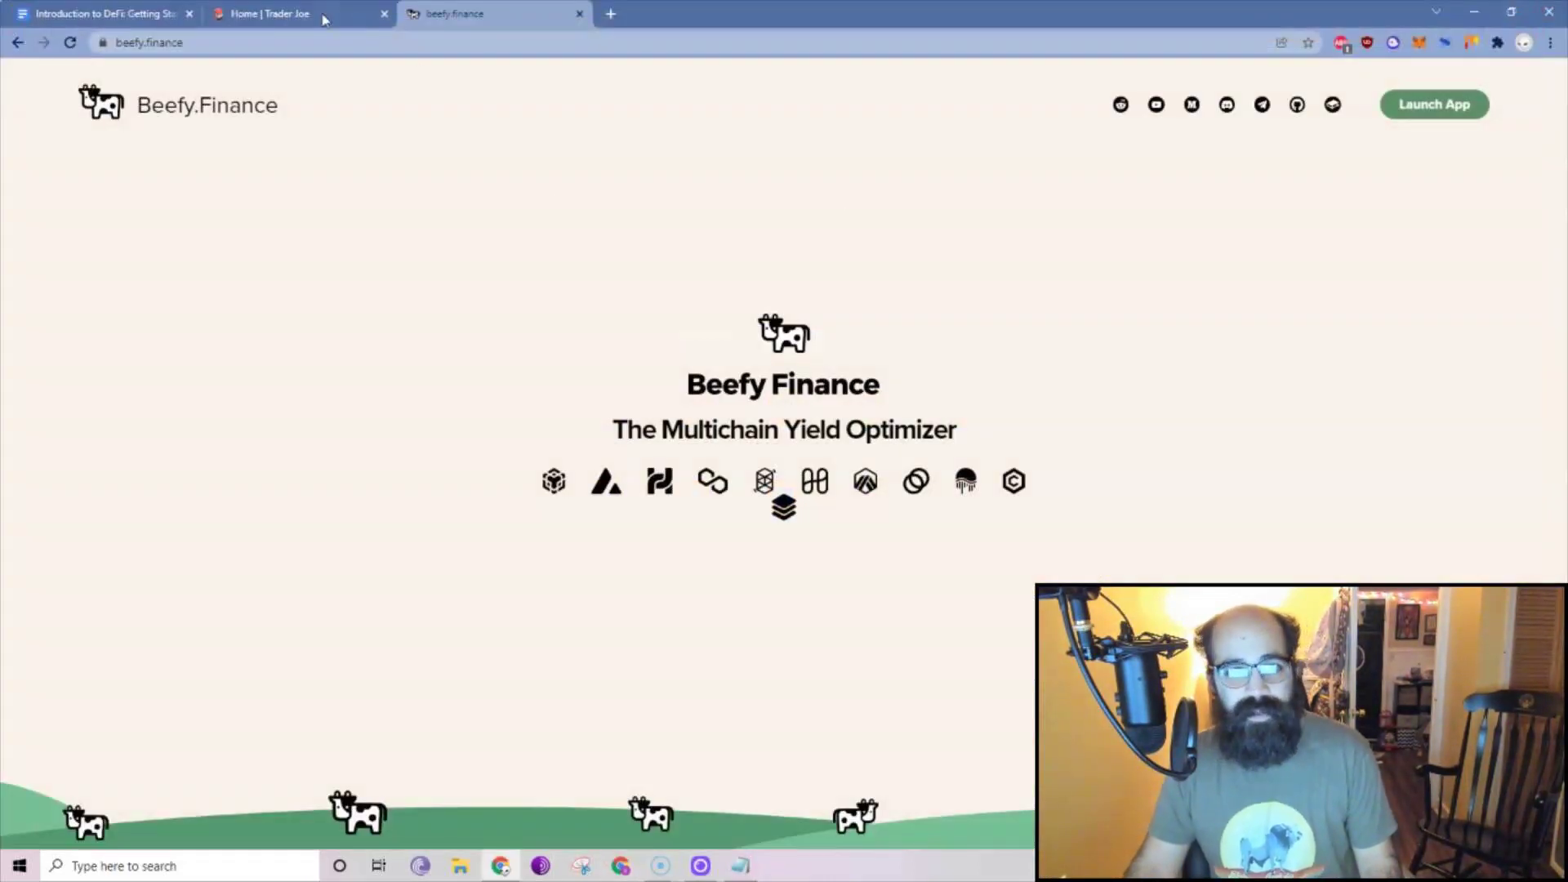
On the Trader Joe tab, connect MetaMask and unlock it with the wallet password.
click(322, 16)
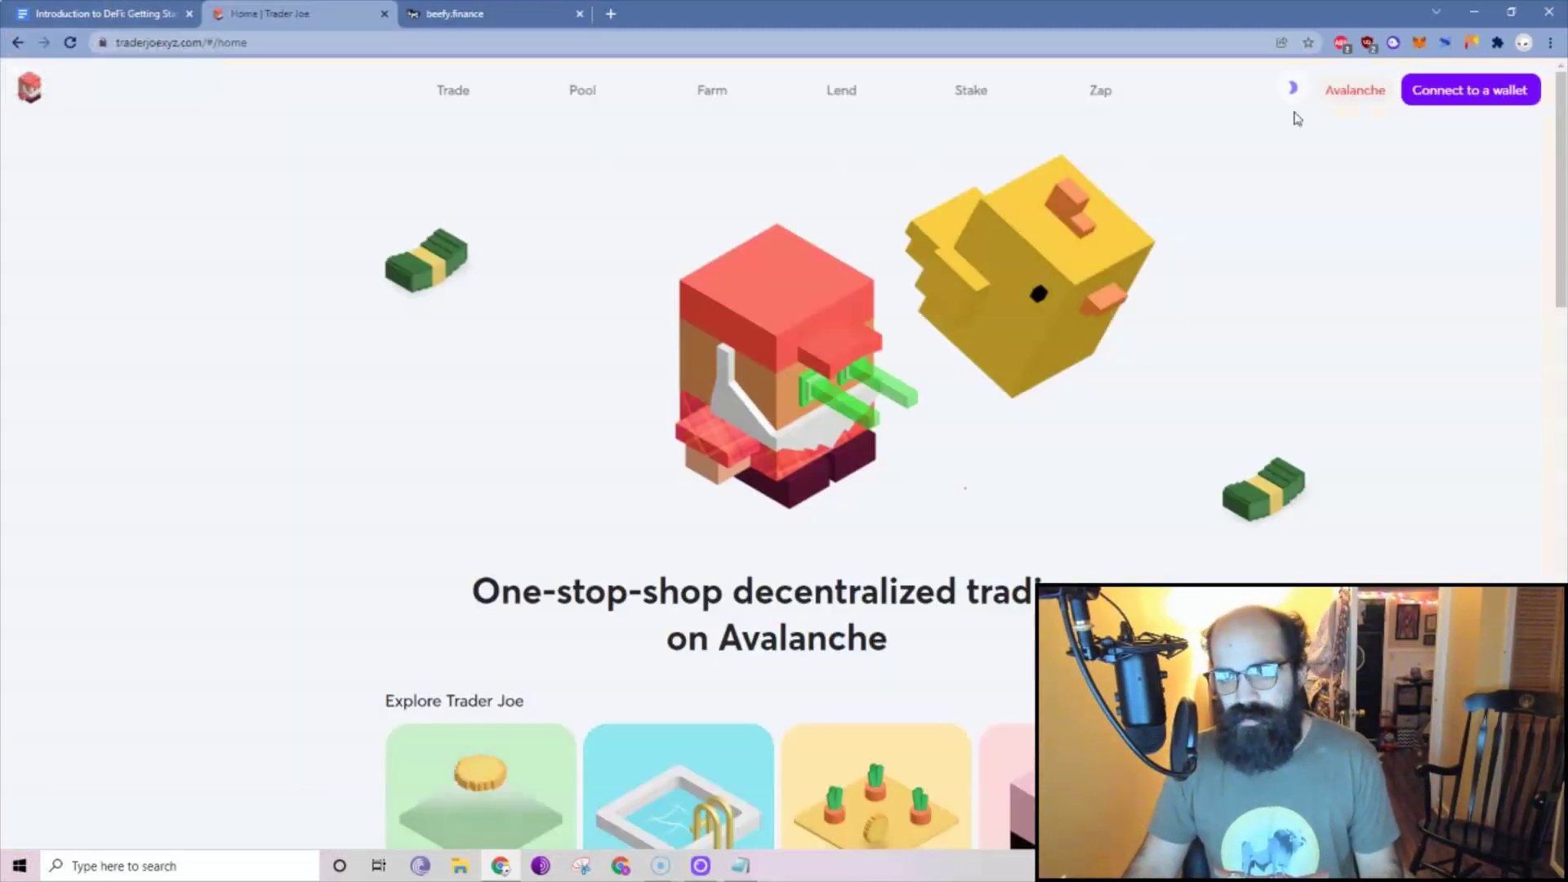
click(1447, 95)
click(746, 312)
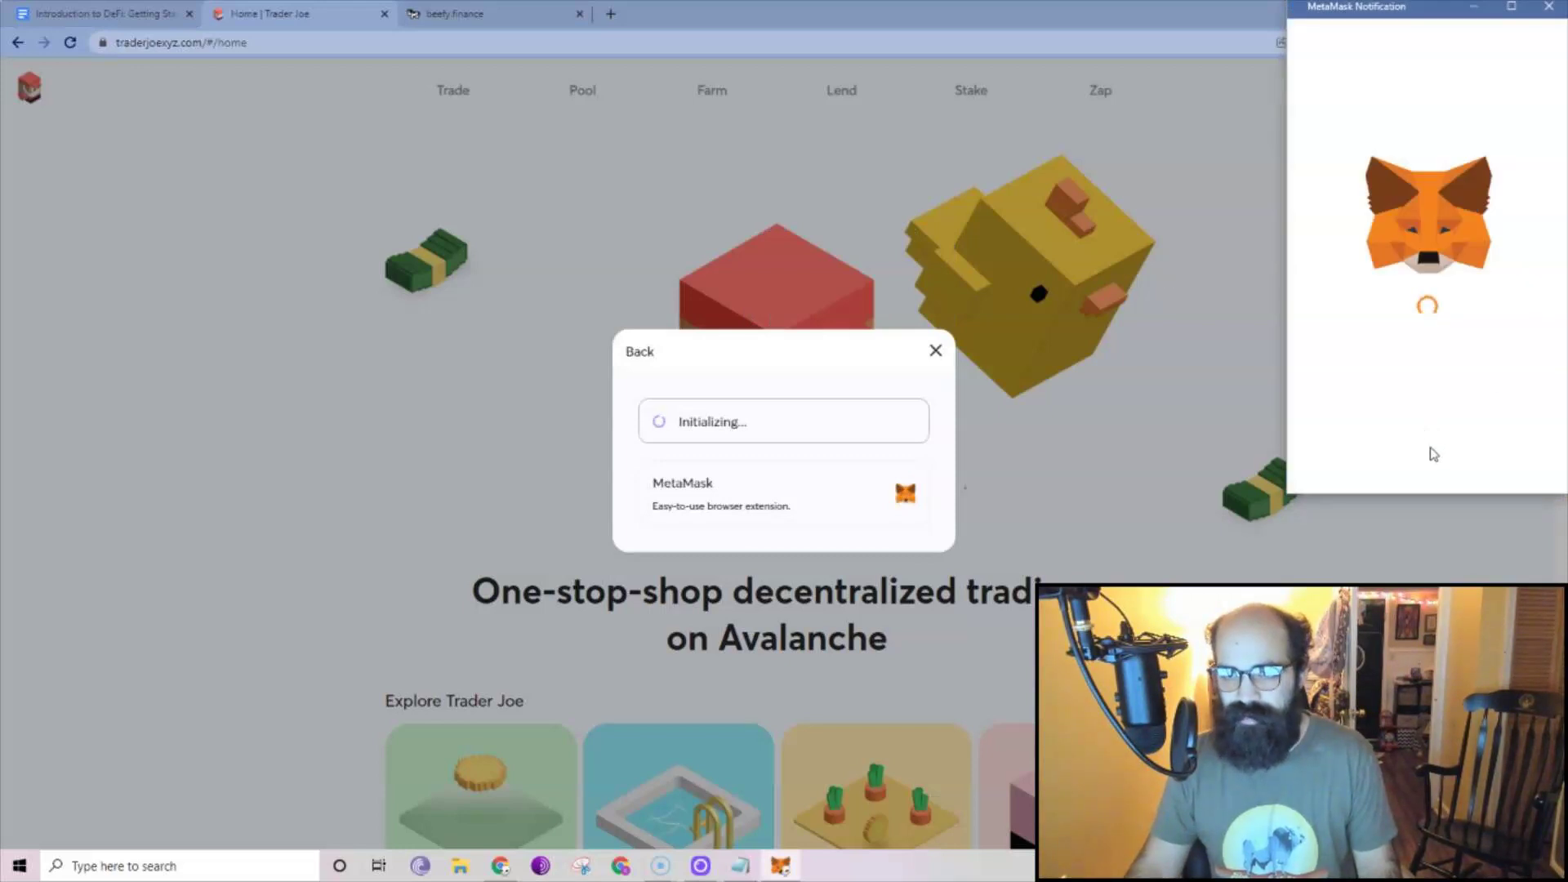
text(•)
key(Return)
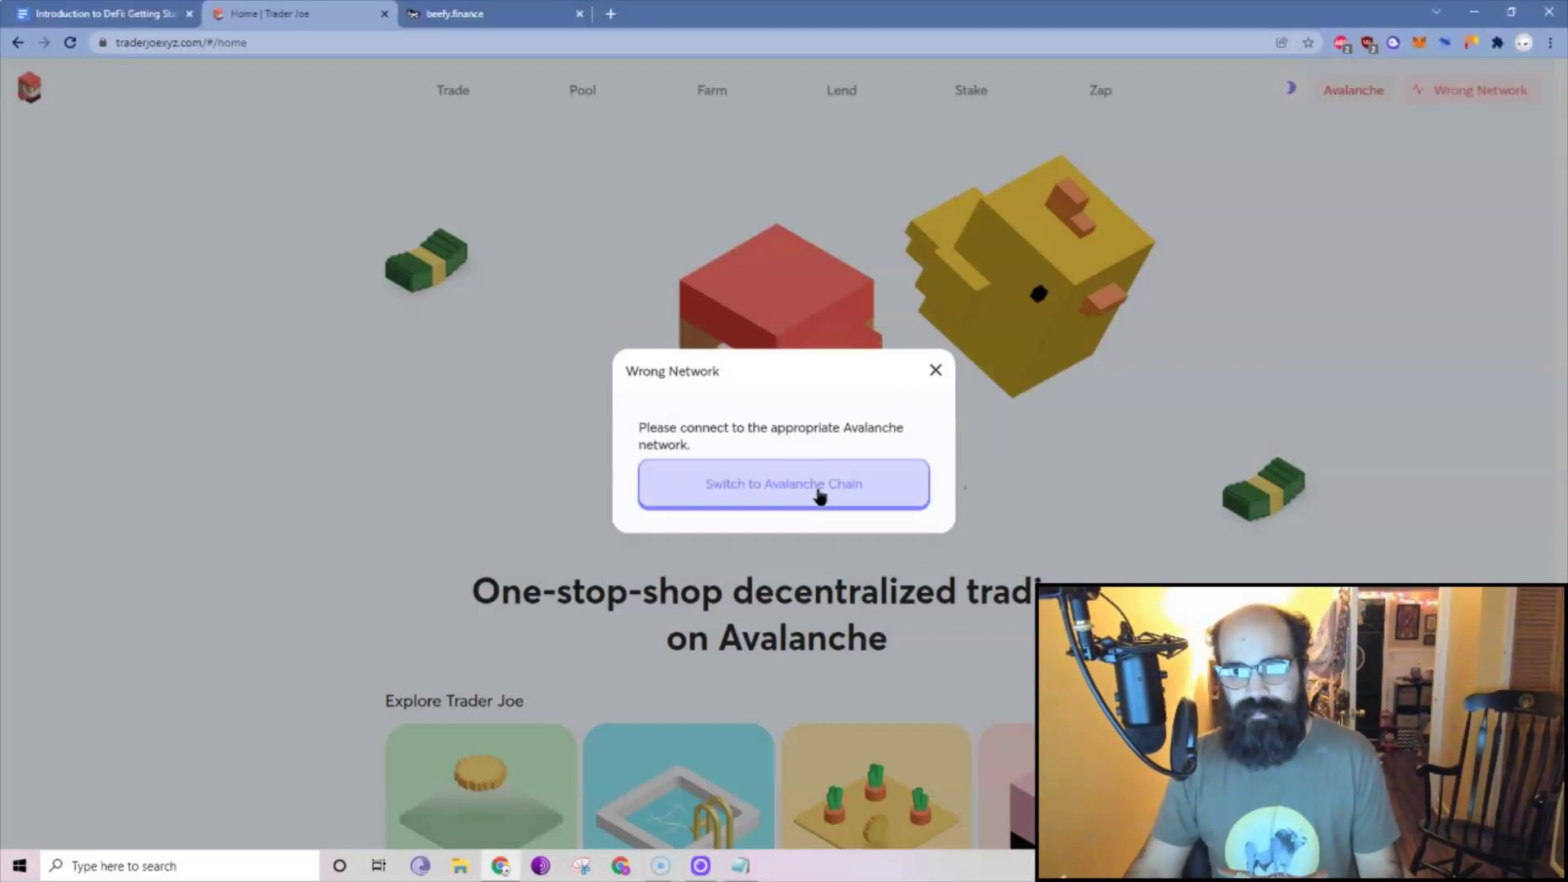
Switch the wallet to Avalanche and confirm it holds 0.085 AVAX.
click(819, 492)
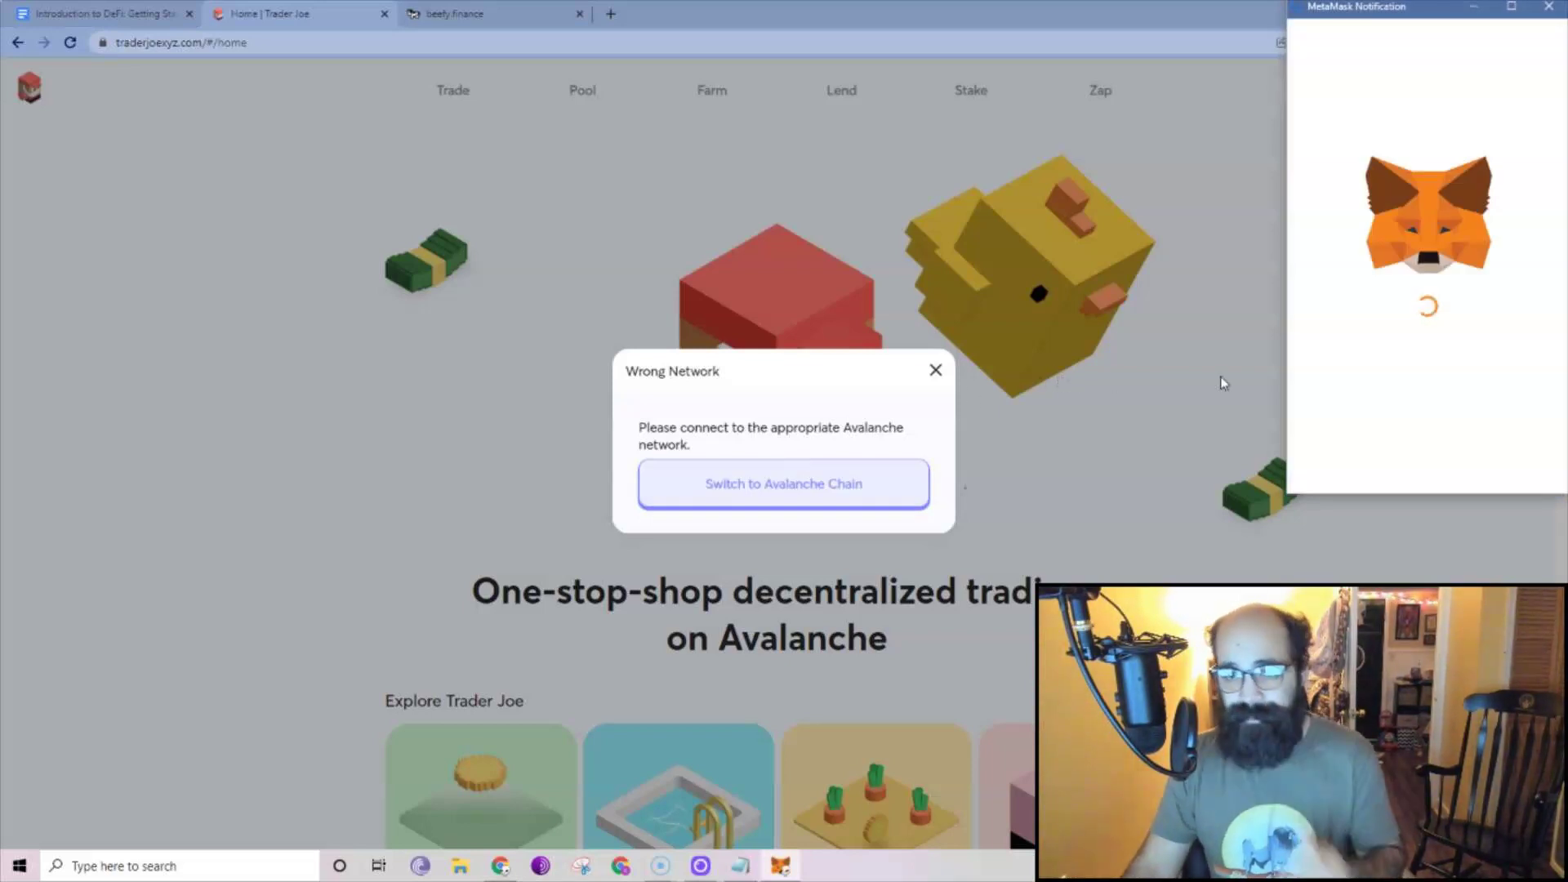
click(1457, 461)
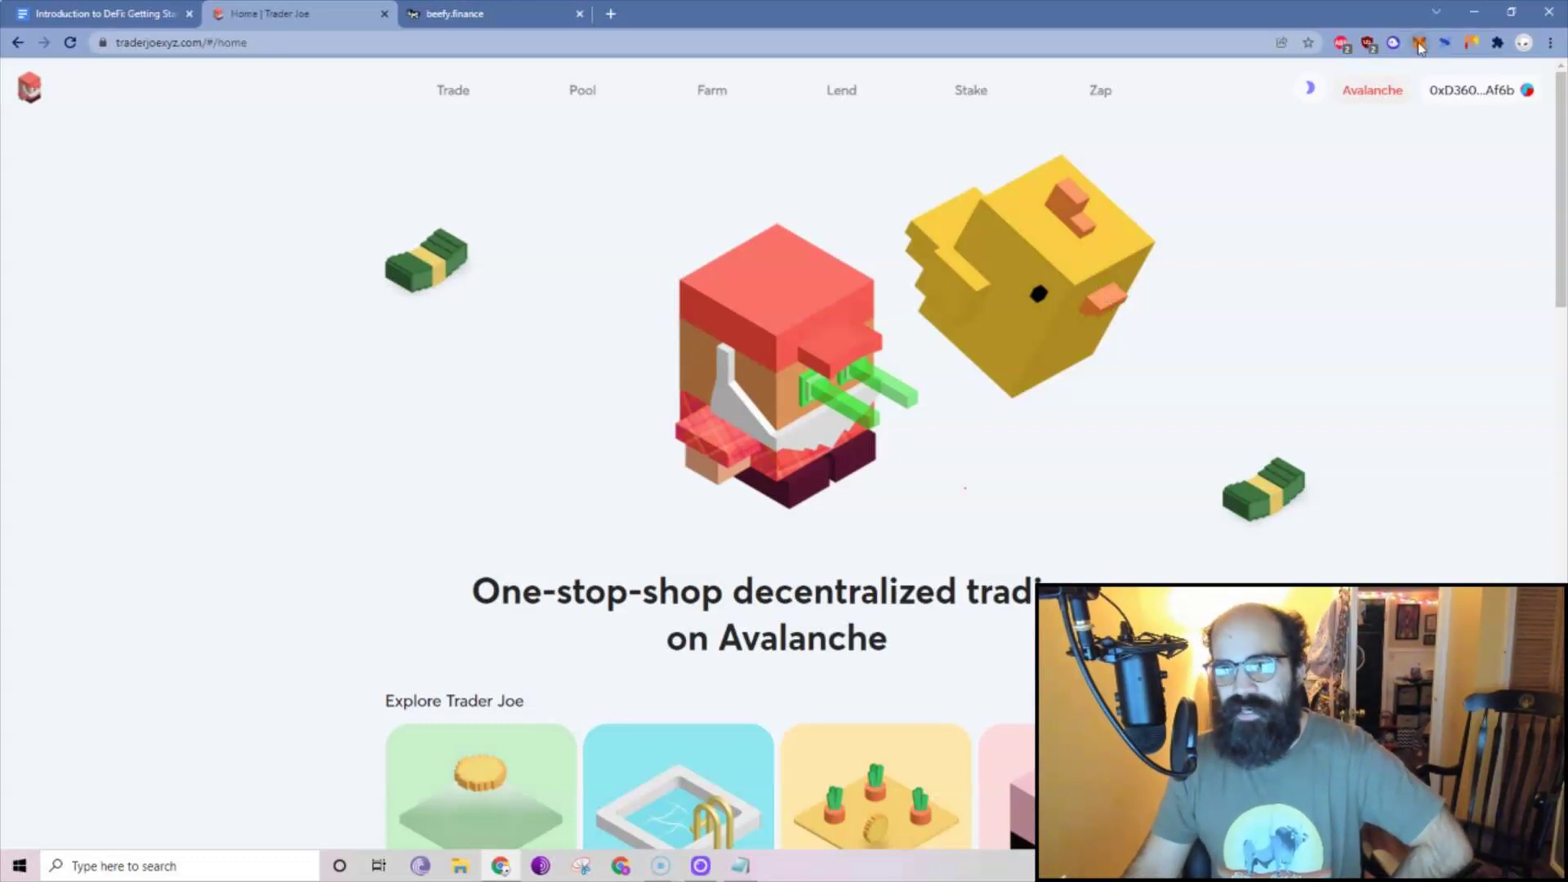
click(1419, 44)
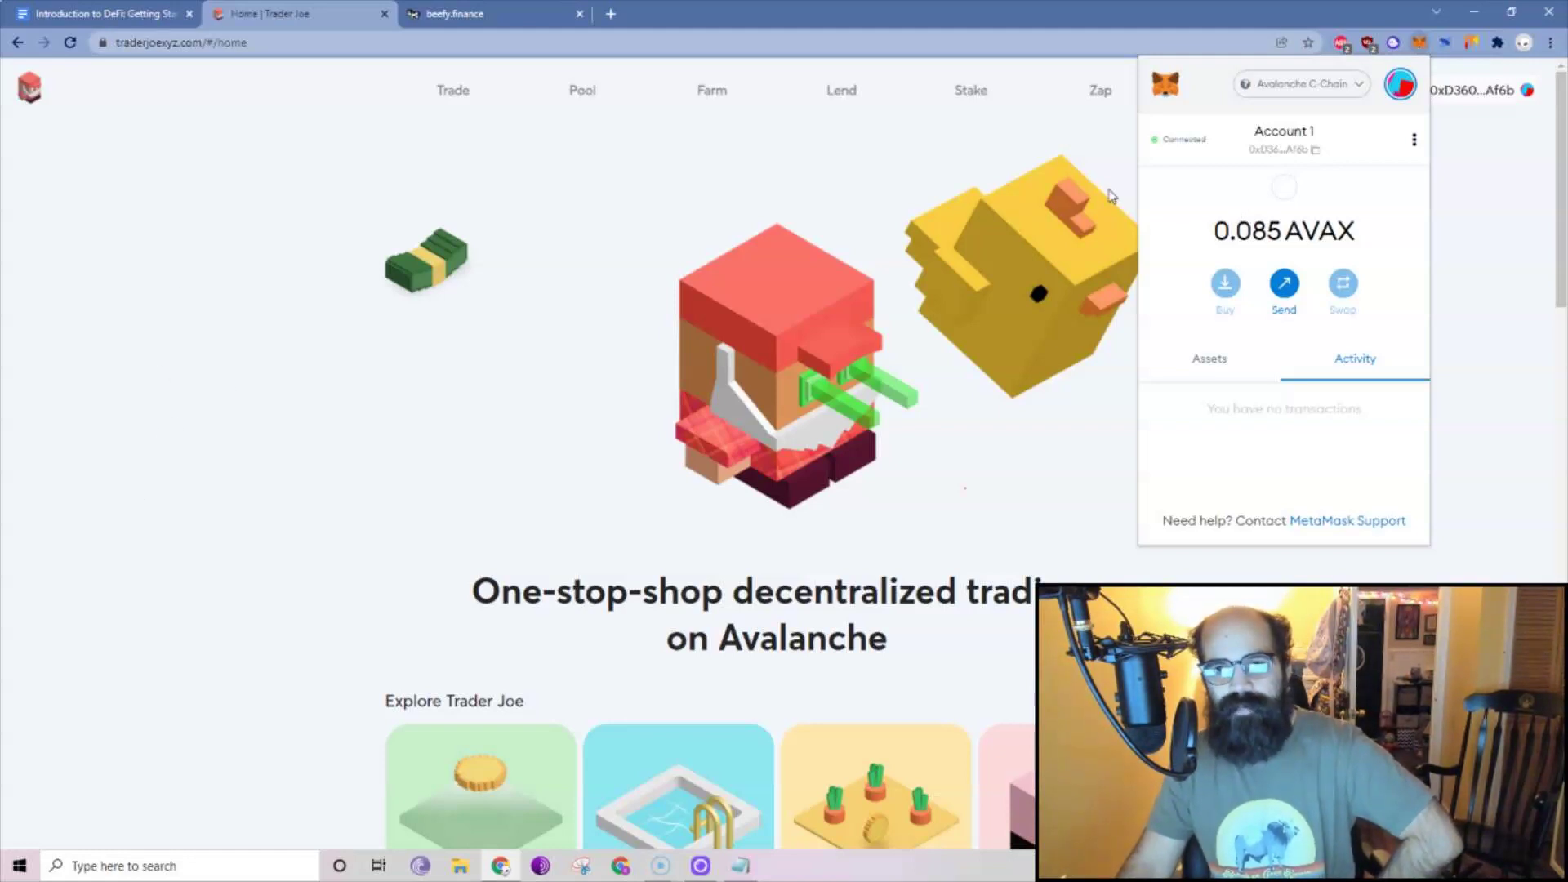
click(294, 219)
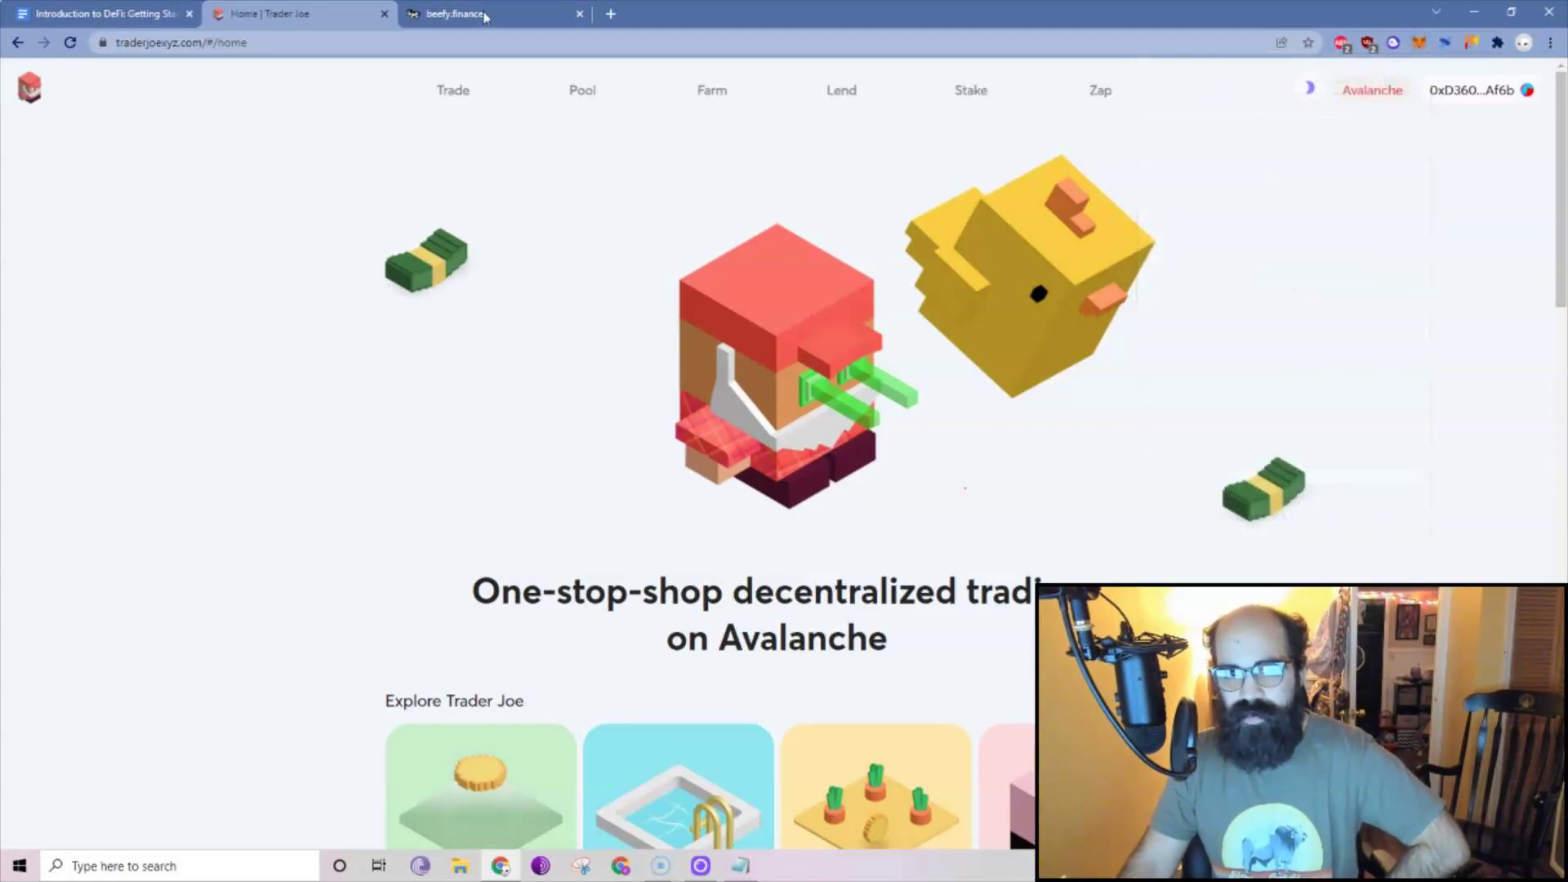
Pick Avalanche ('avax') as the asset in Coinbase's Buy dialog, then close the dialog.
click(611, 13)
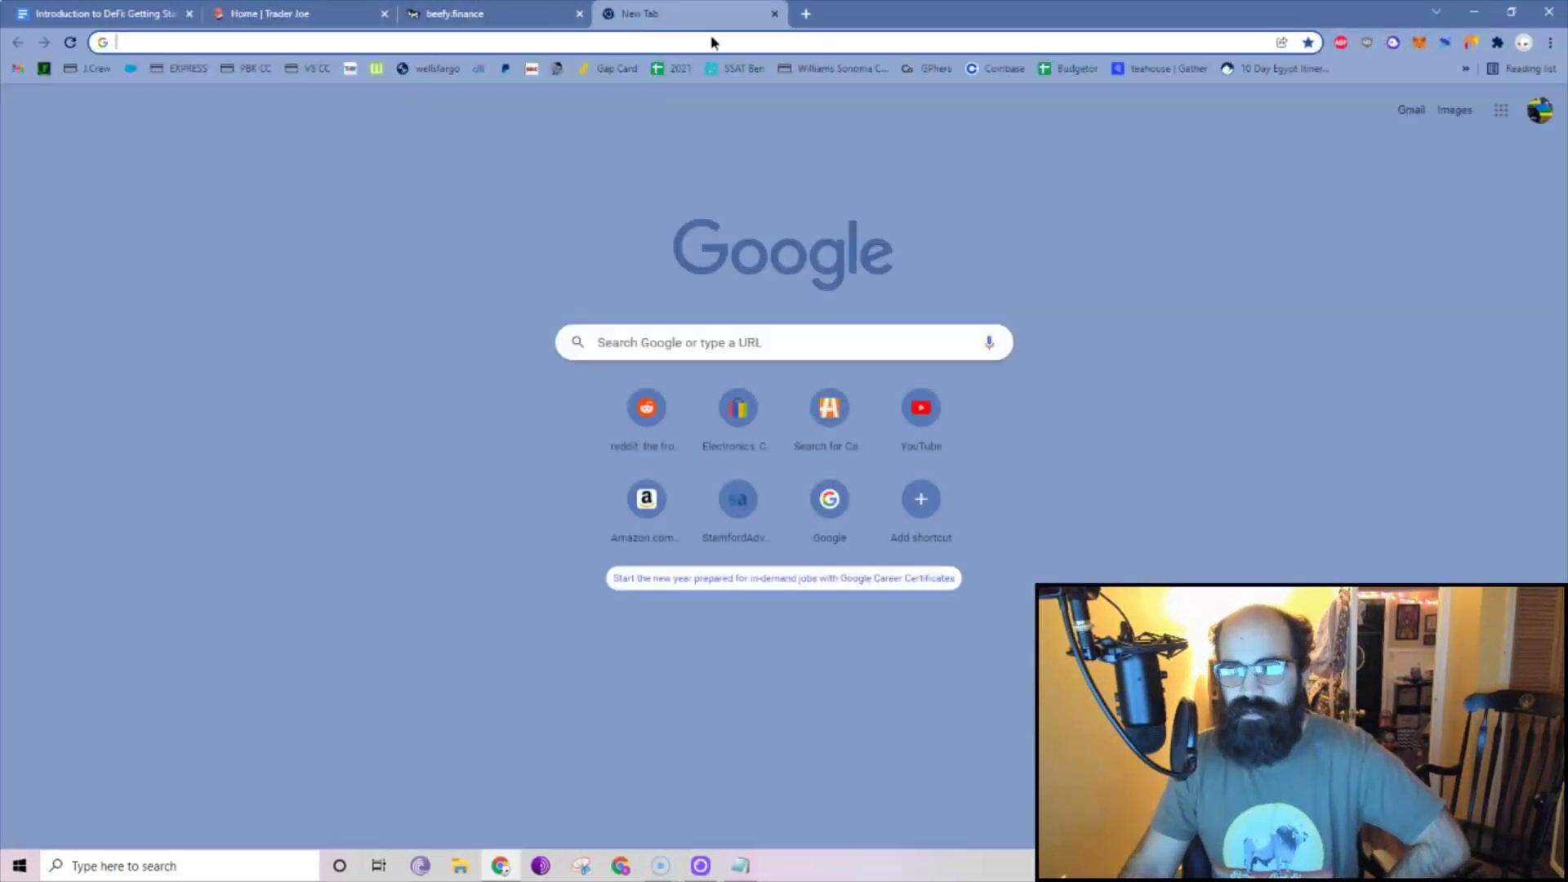
key(ctrl+w)
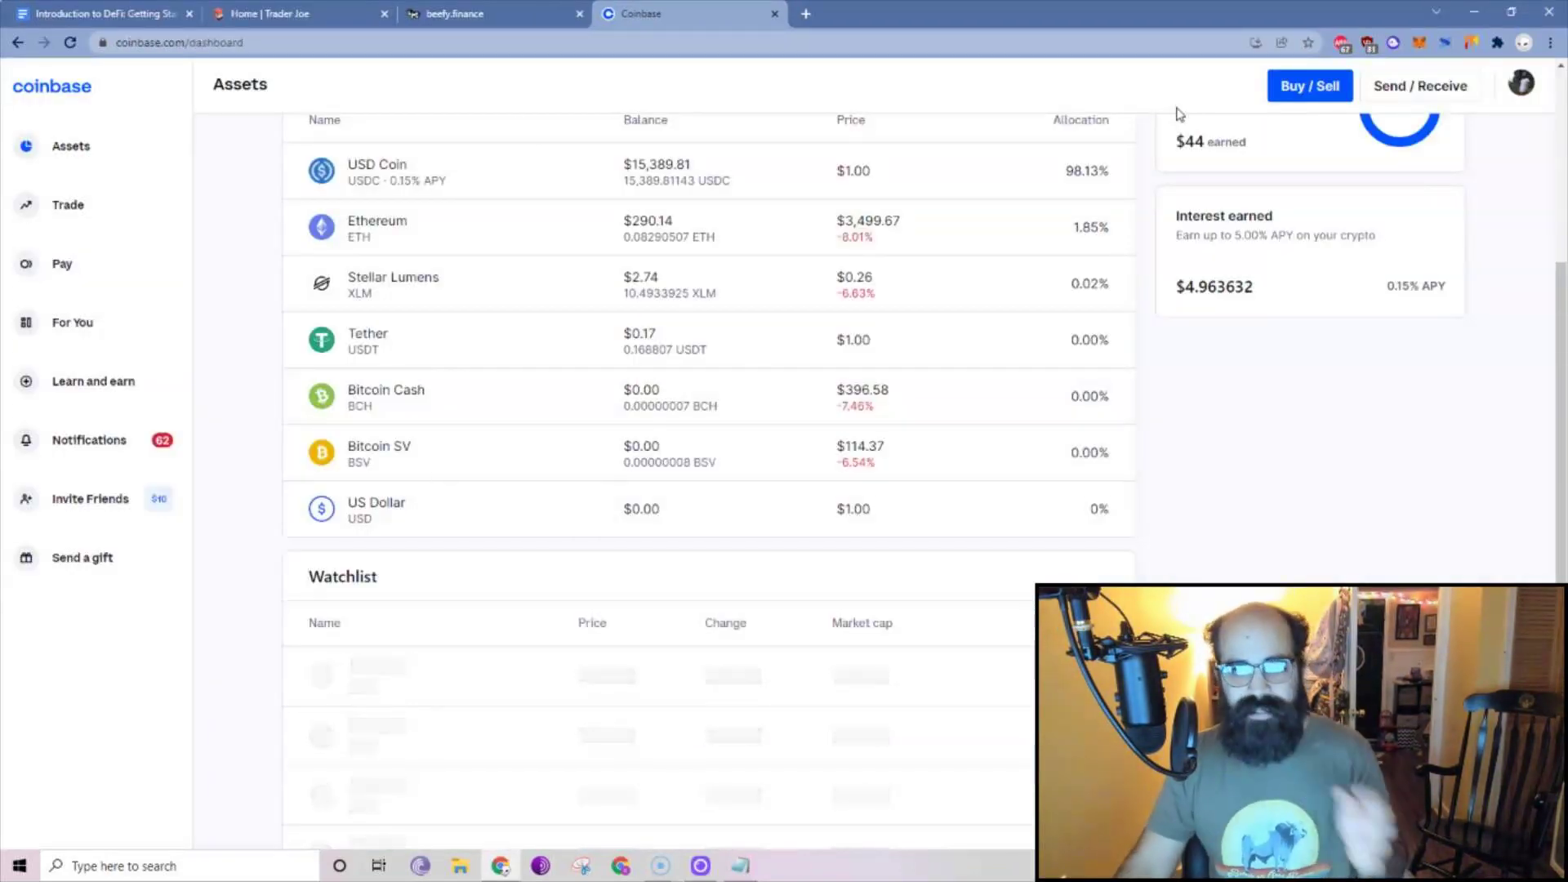
click(1299, 96)
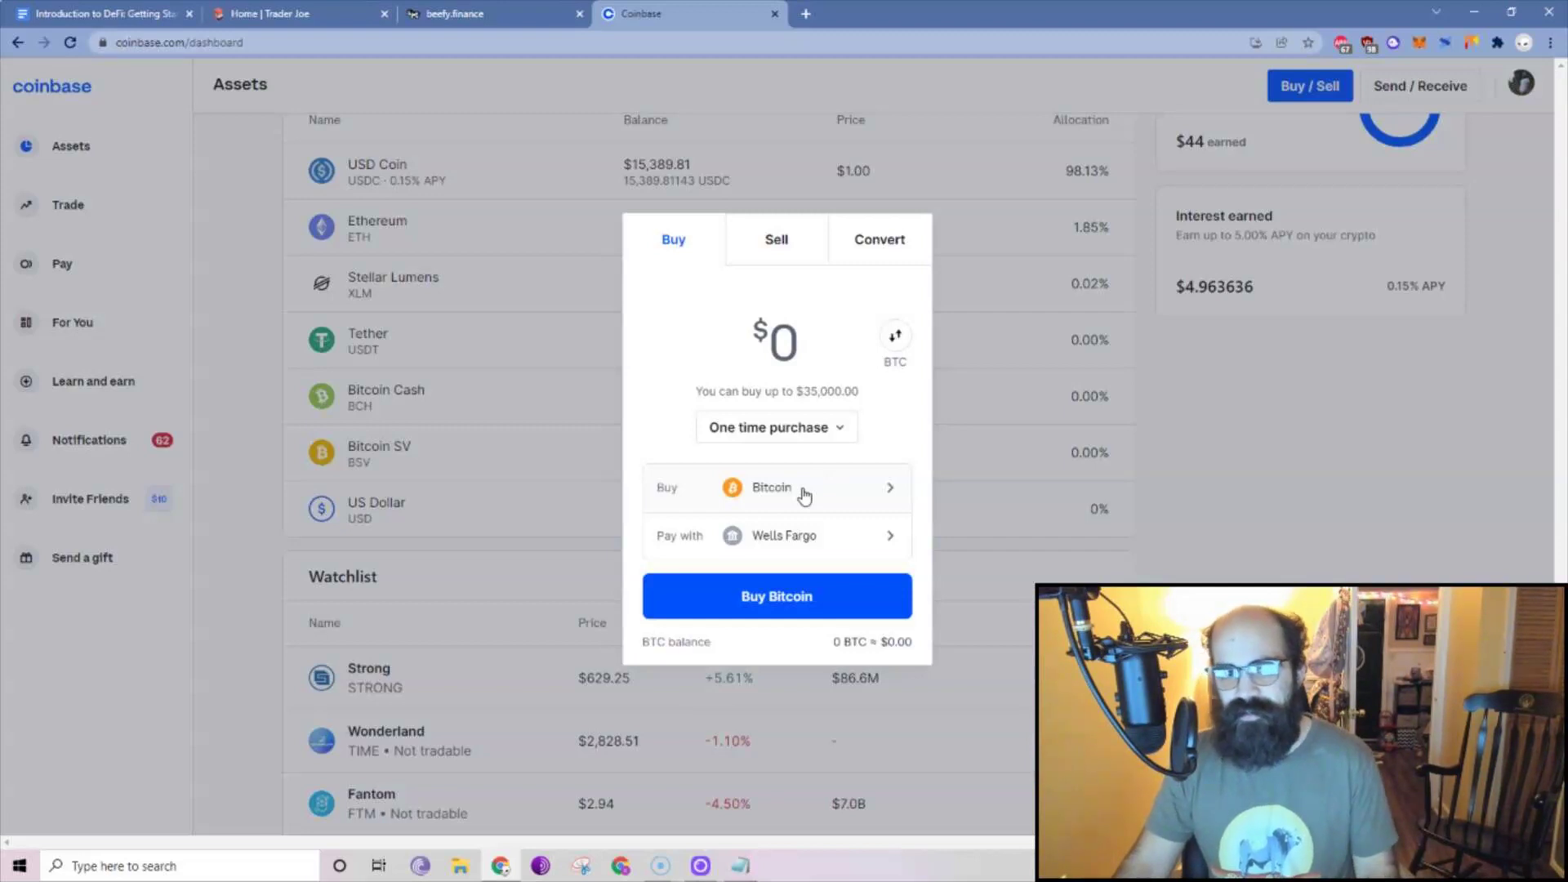
click(772, 488)
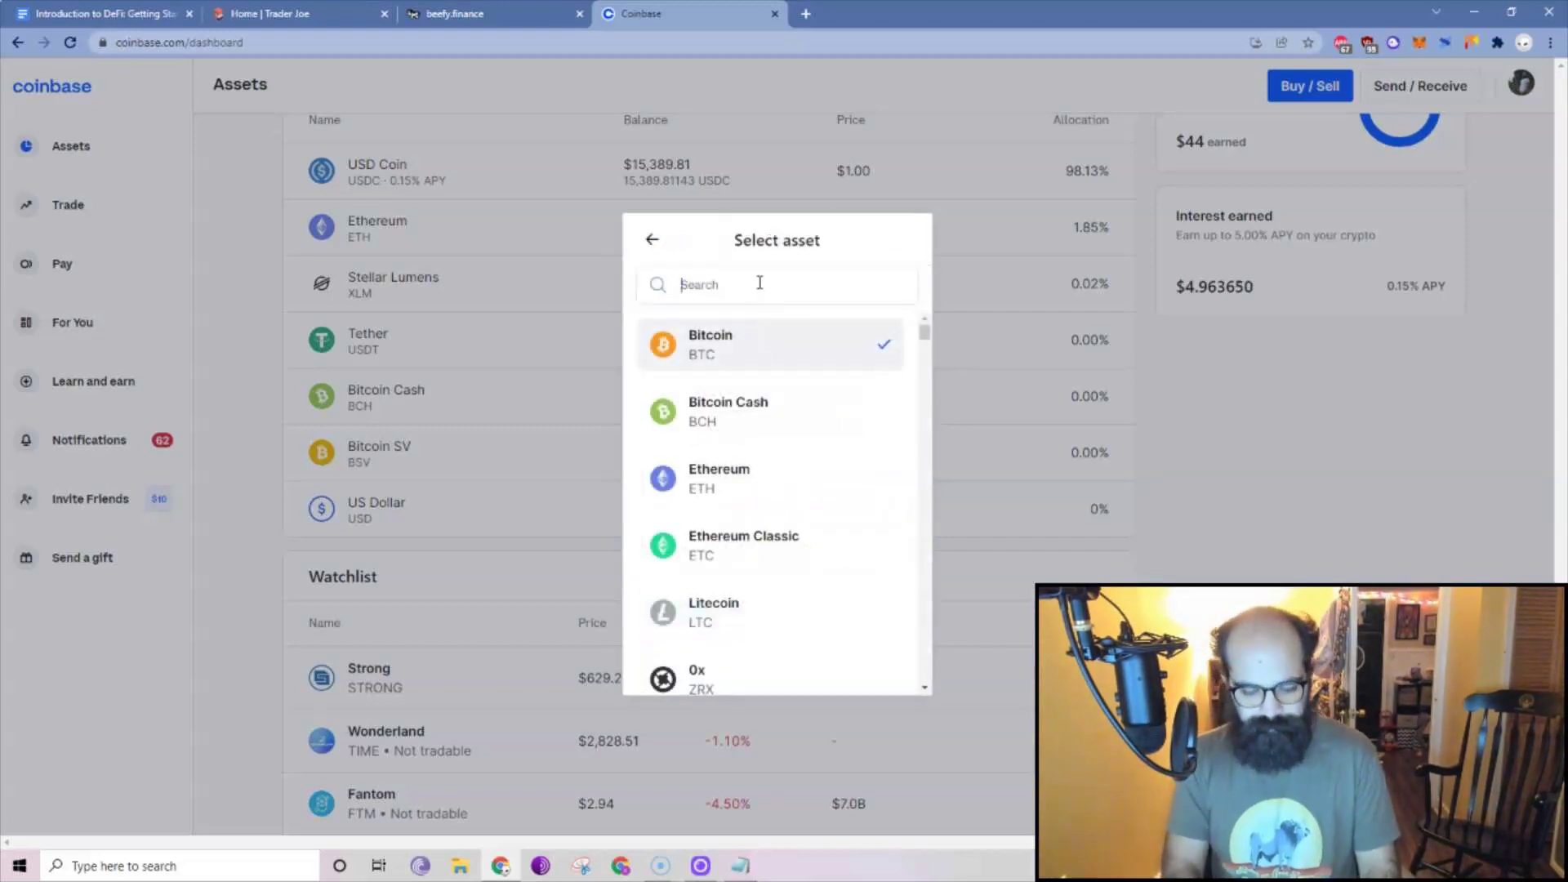
text(avax)
click(746, 335)
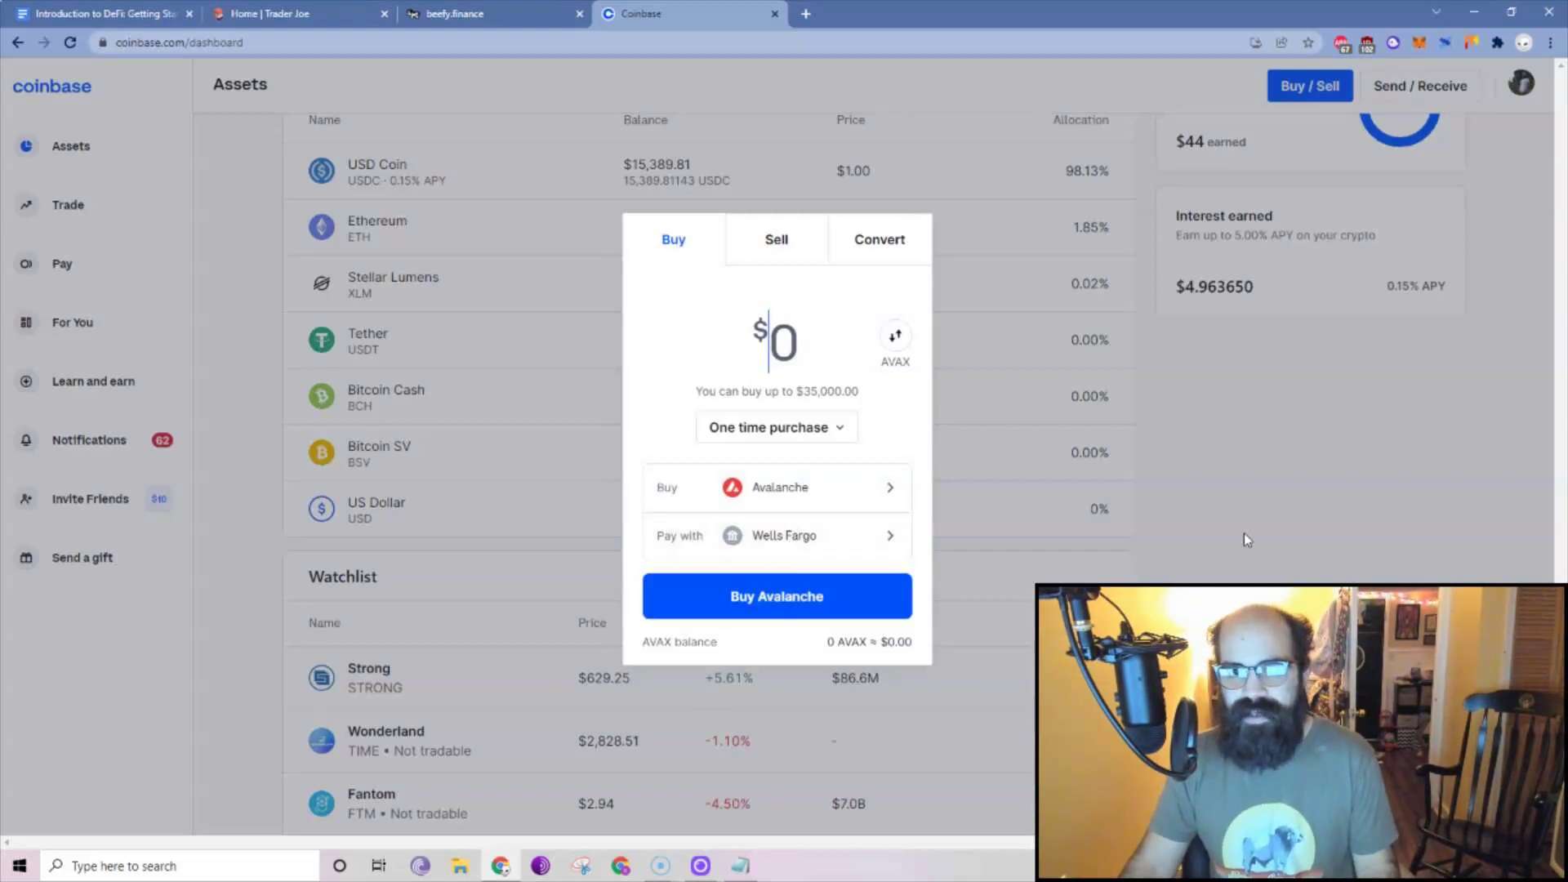
click(1455, 192)
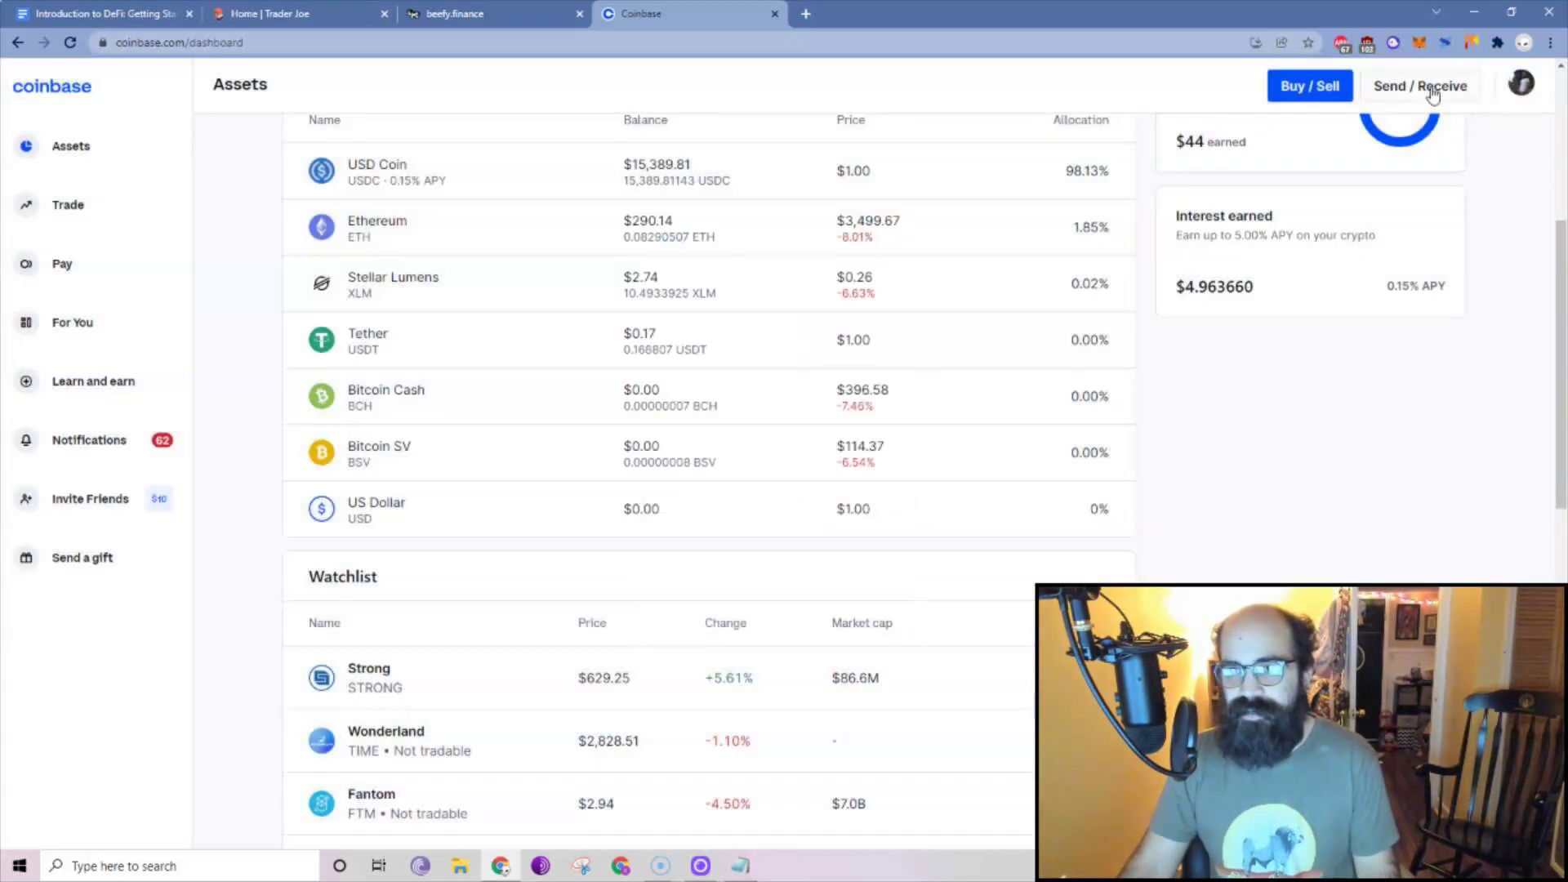
In Coinbase's Send panel, paste the MetaMask wallet address as the recipient.
click(1444, 87)
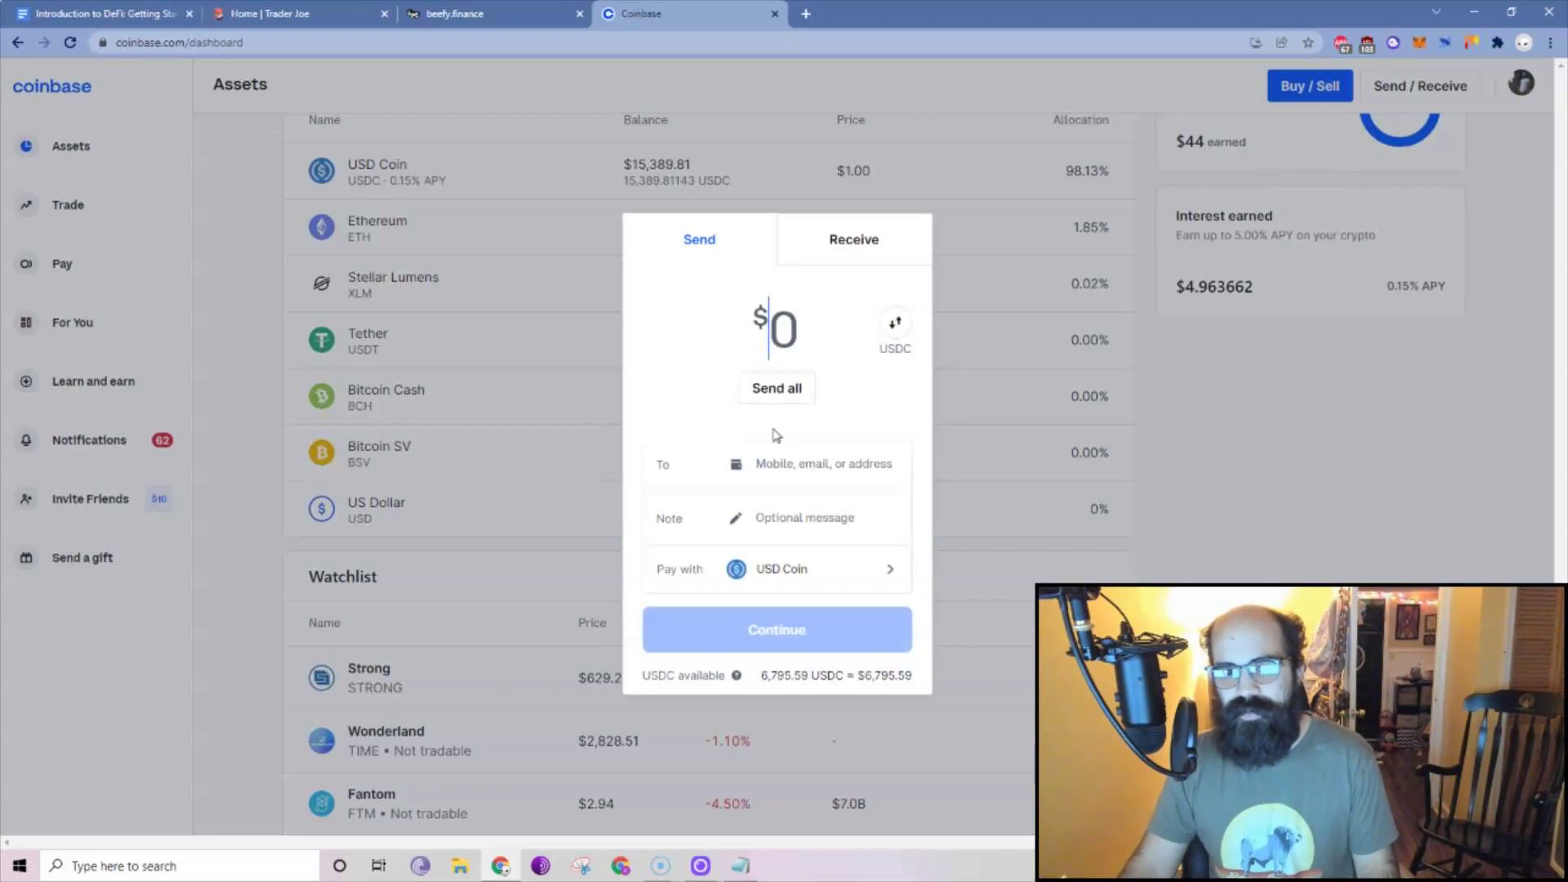
click(1419, 45)
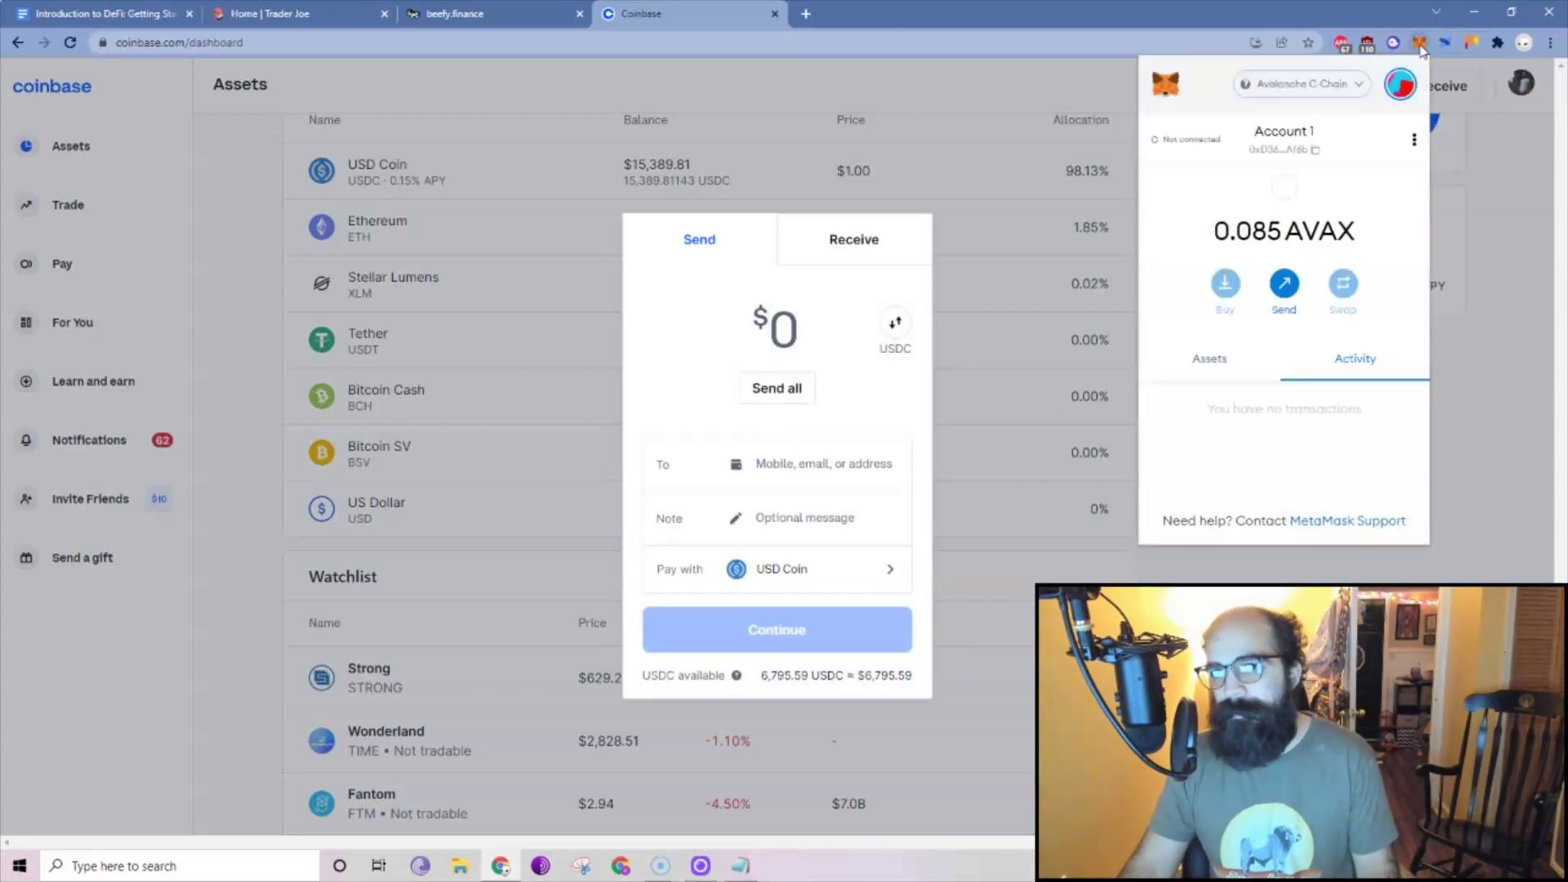
click(1300, 151)
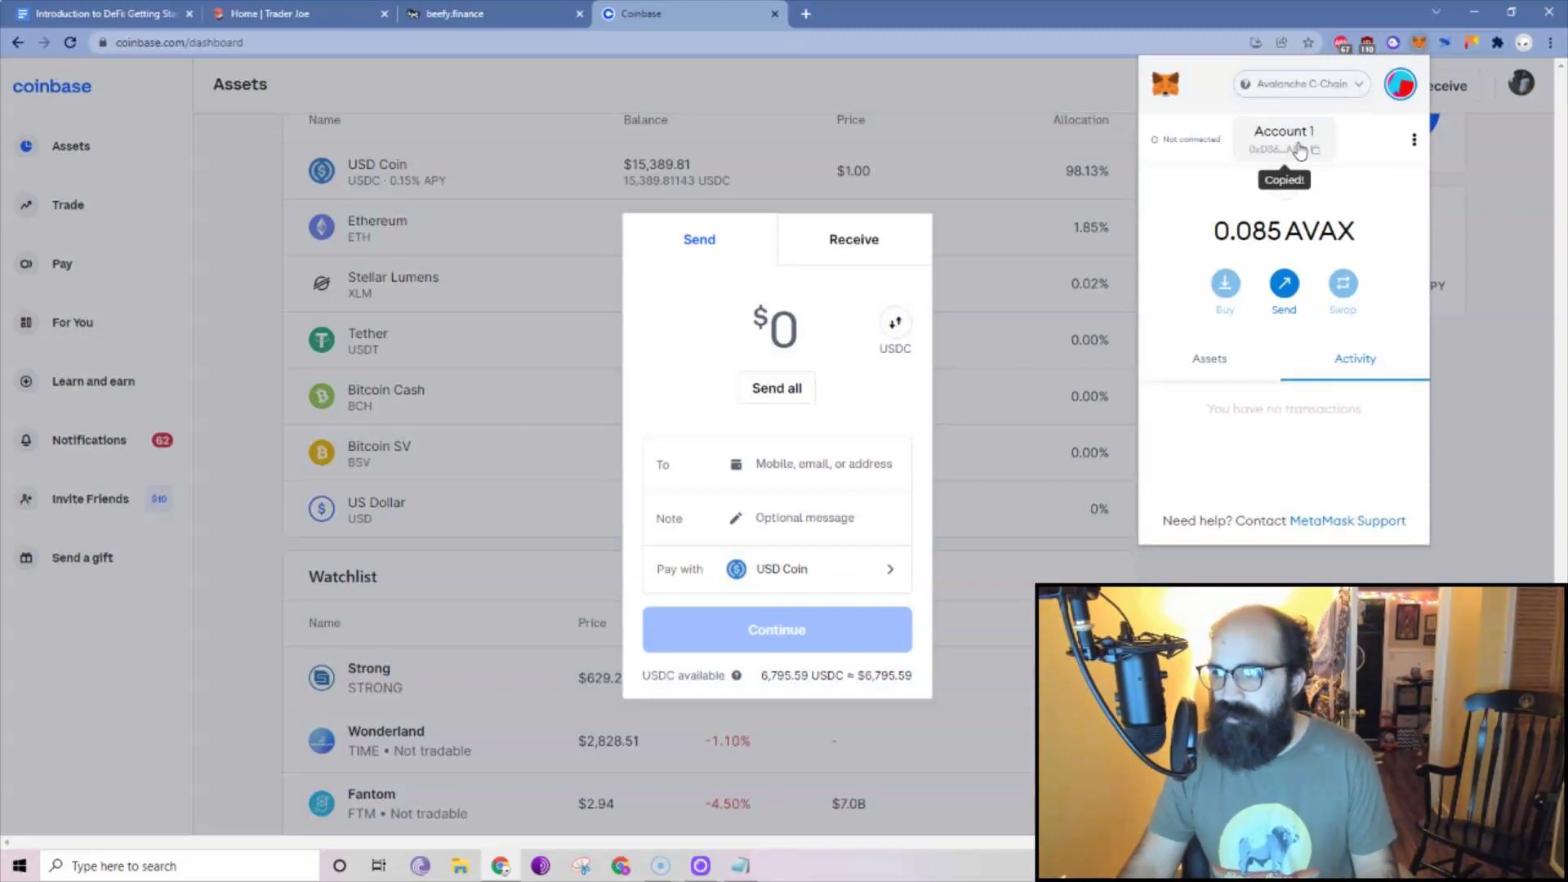
click(823, 466)
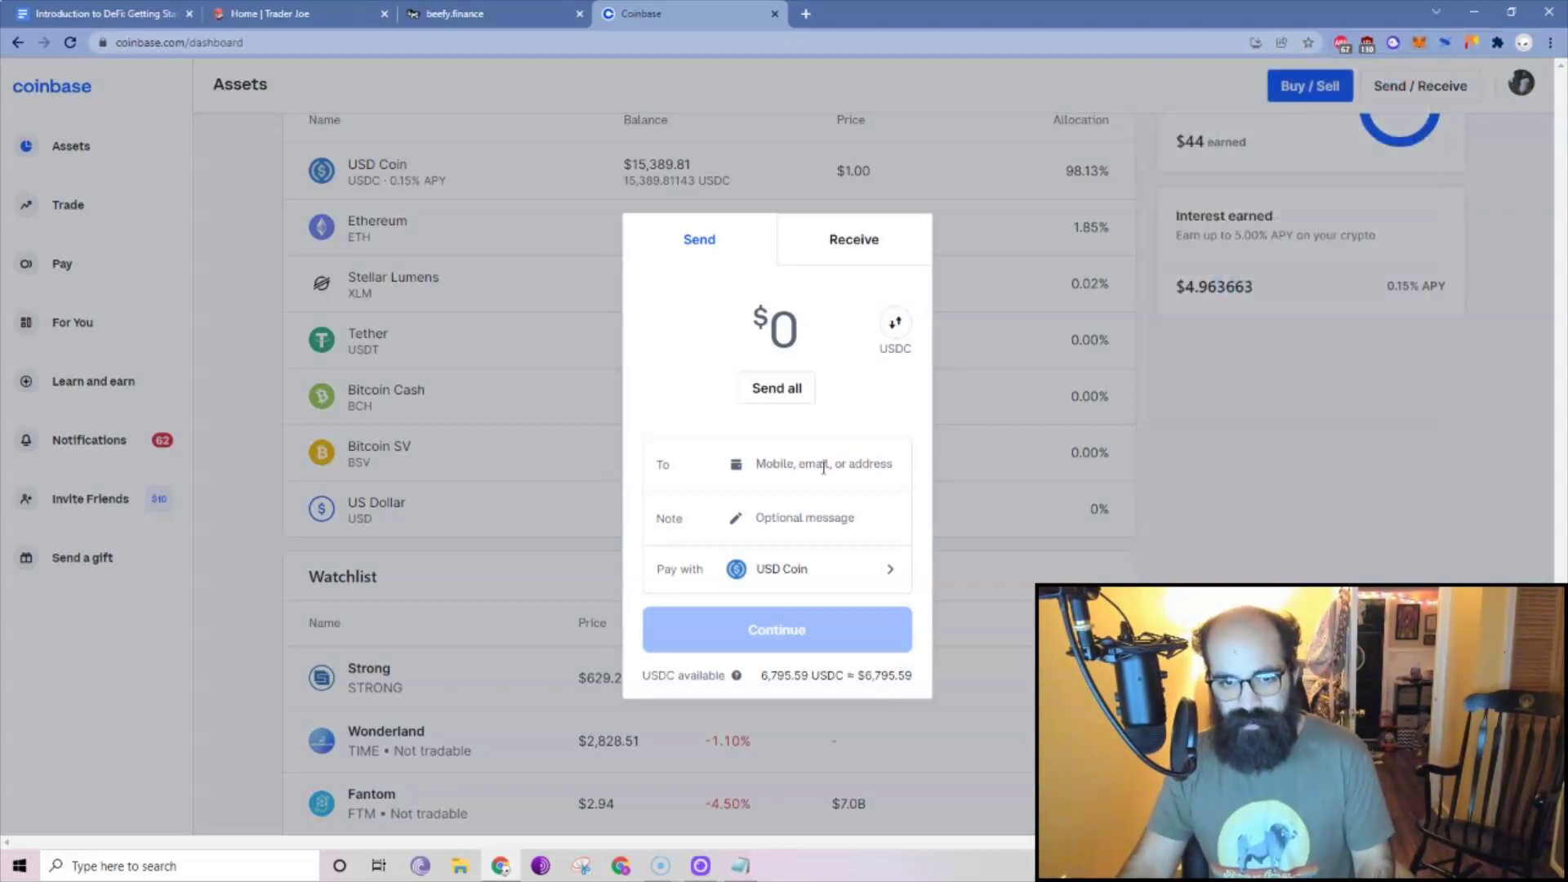
key(ctrl+v)
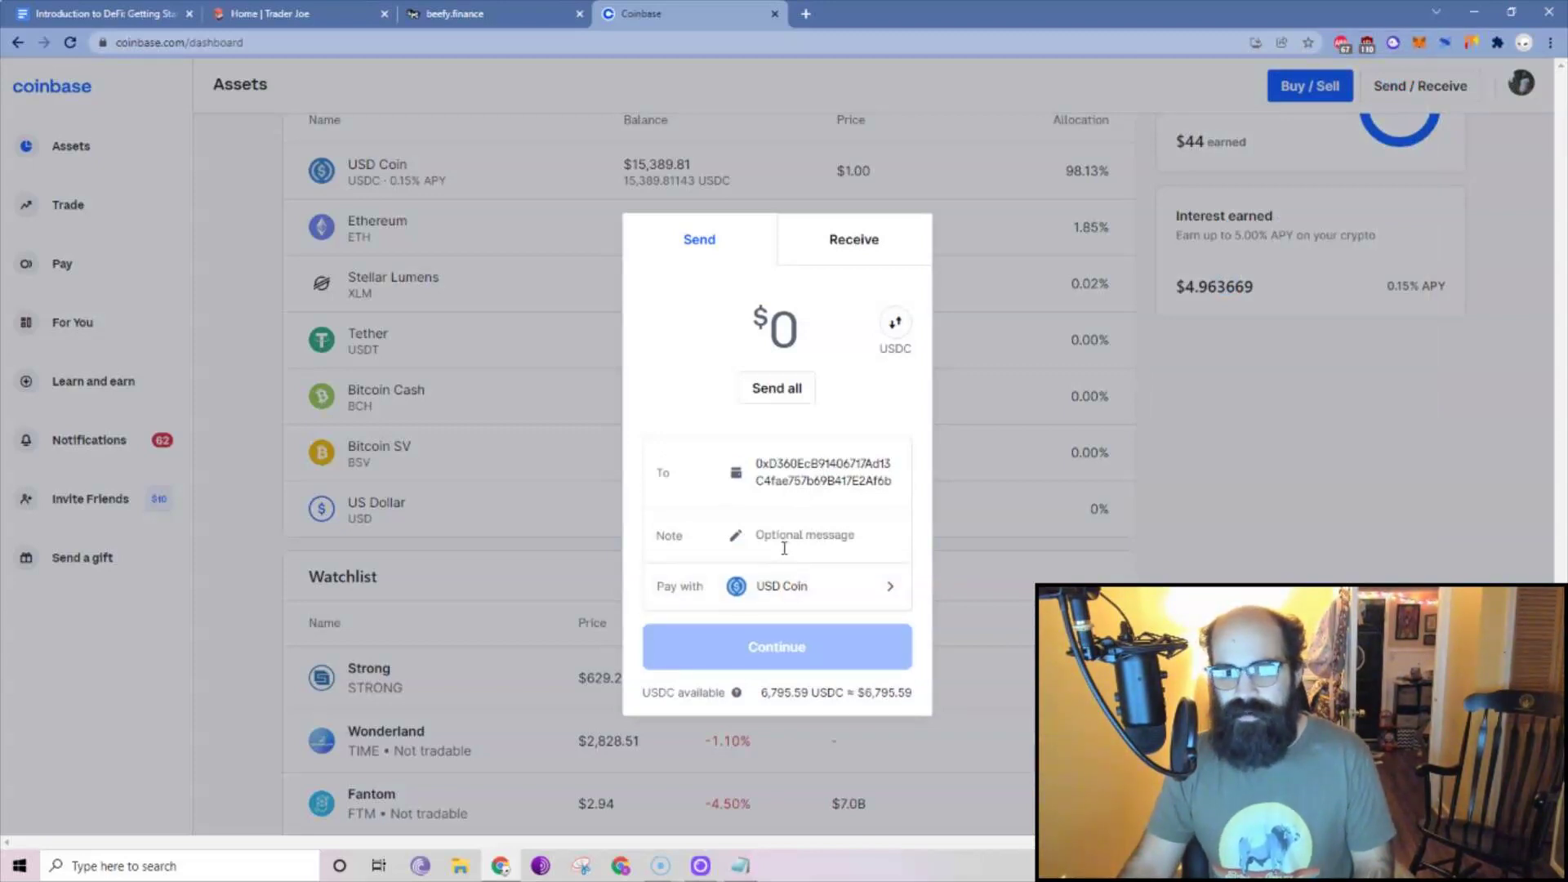
Enter 132 with Avalanche as the asset, abandon the send, and recheck MetaMask's balance.
click(784, 343)
text(132)
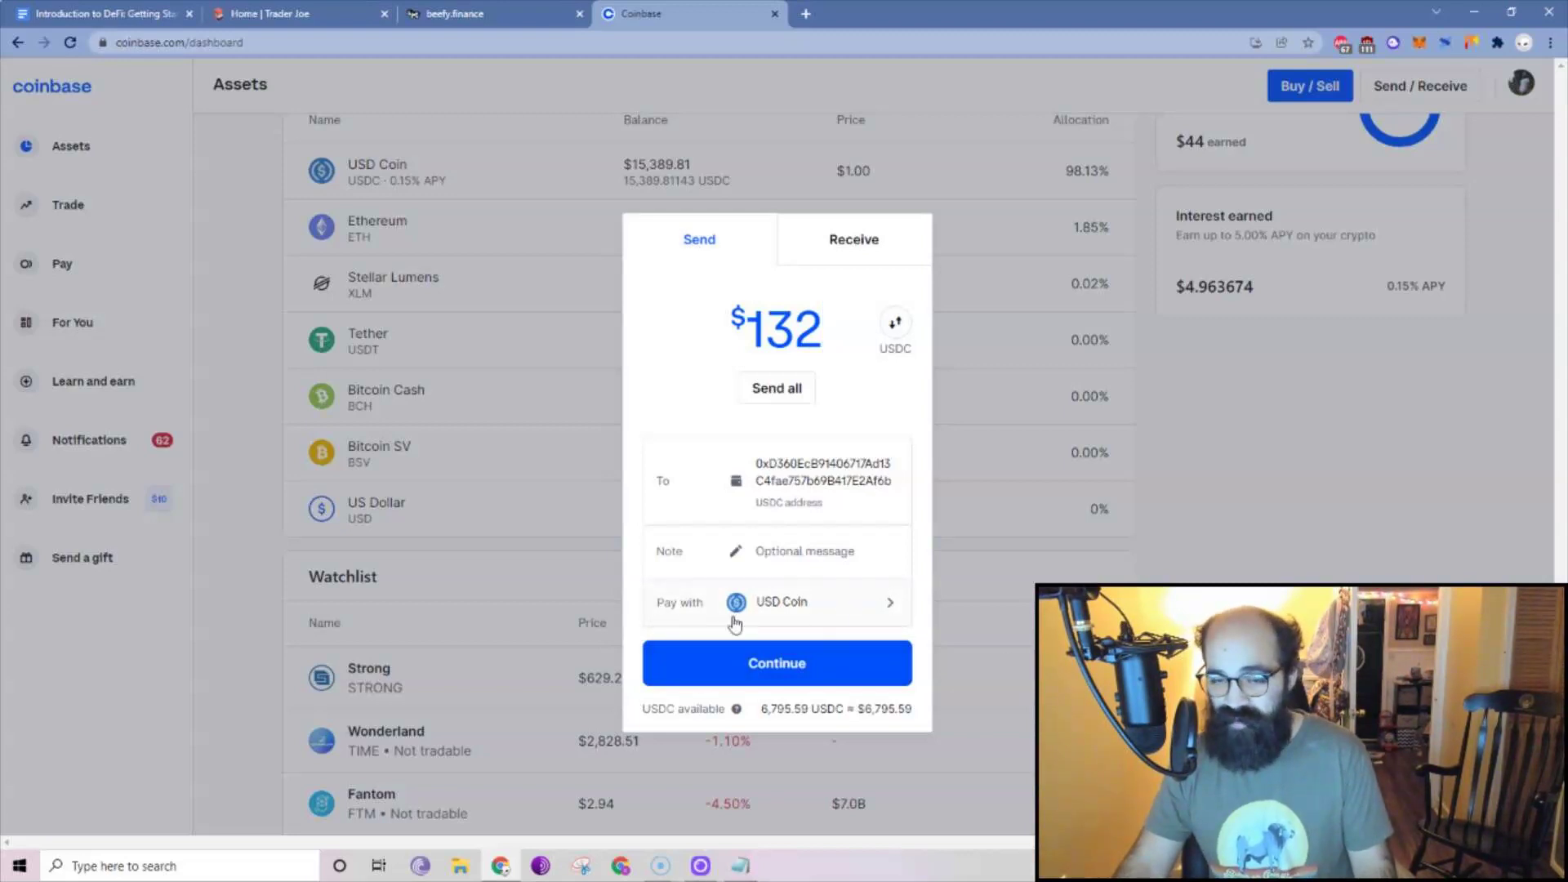
click(860, 615)
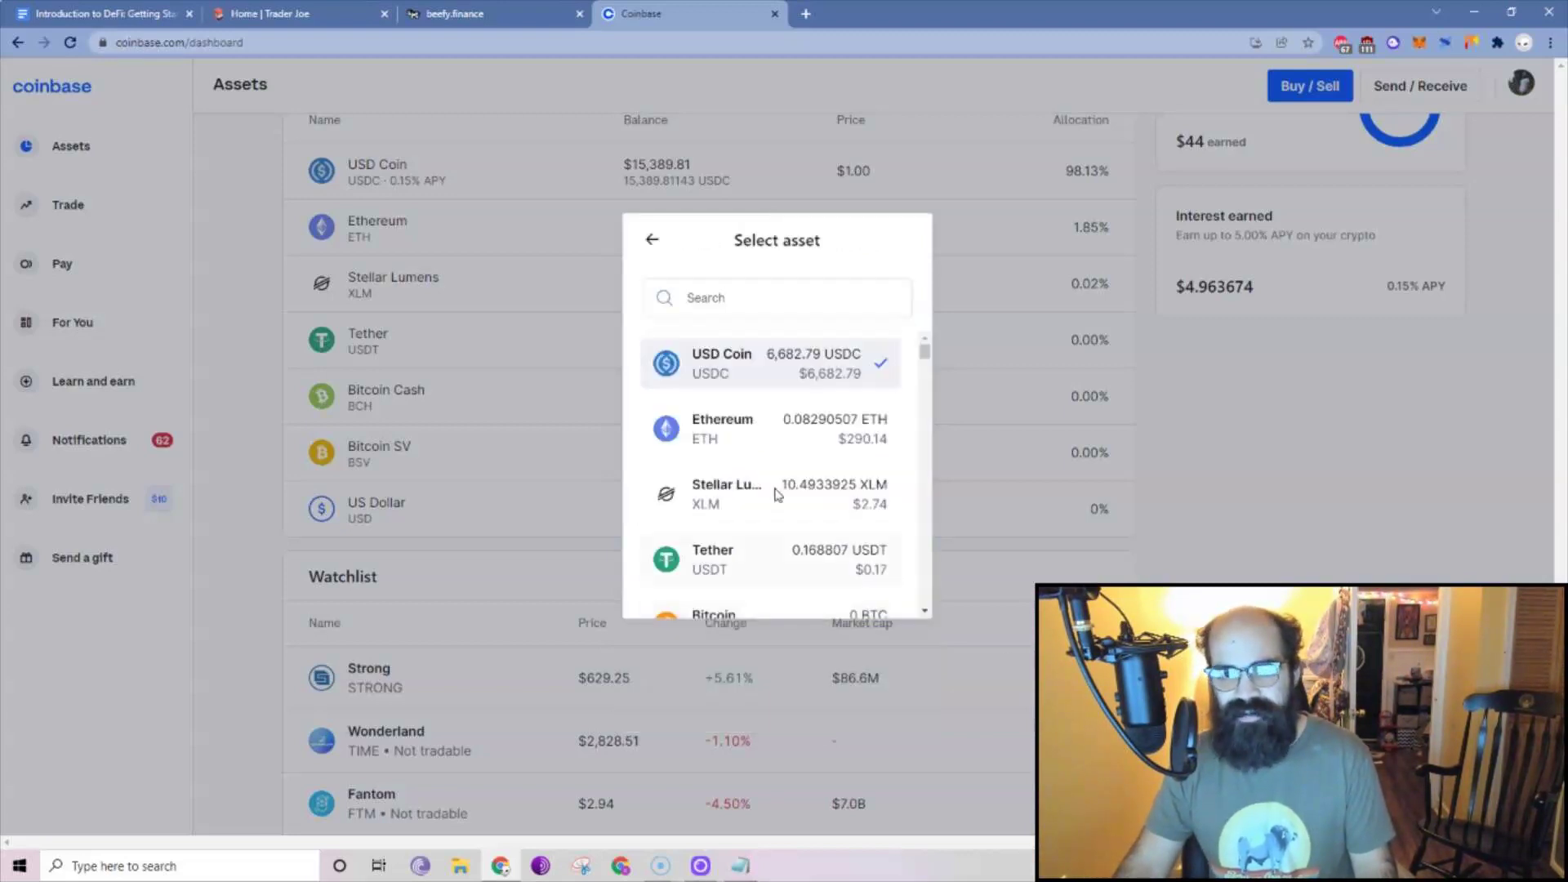
text(ava)
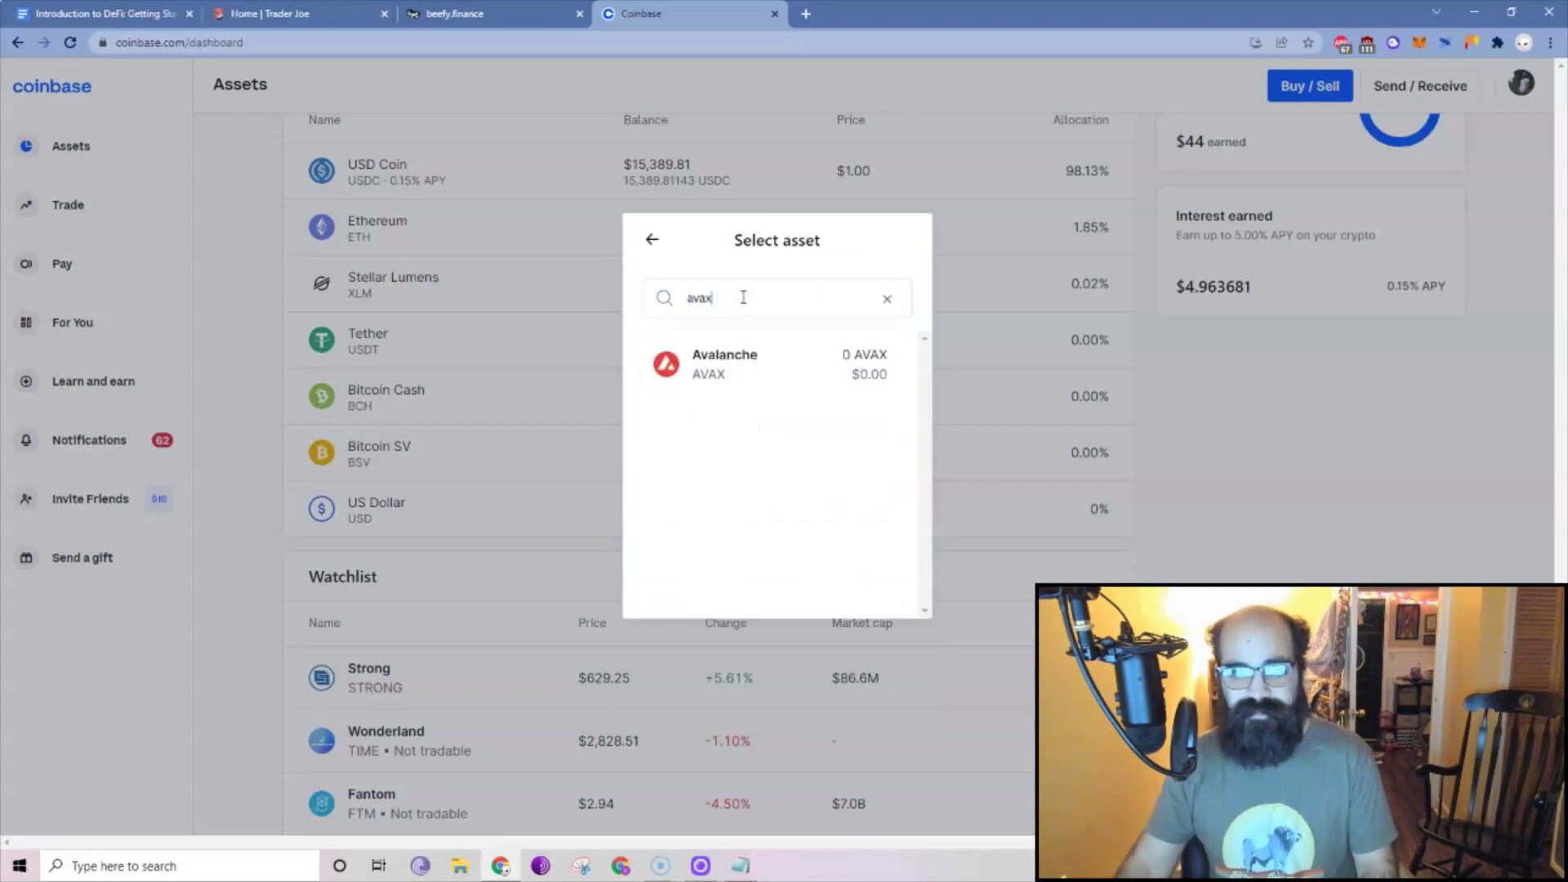
text(x)
click(724, 369)
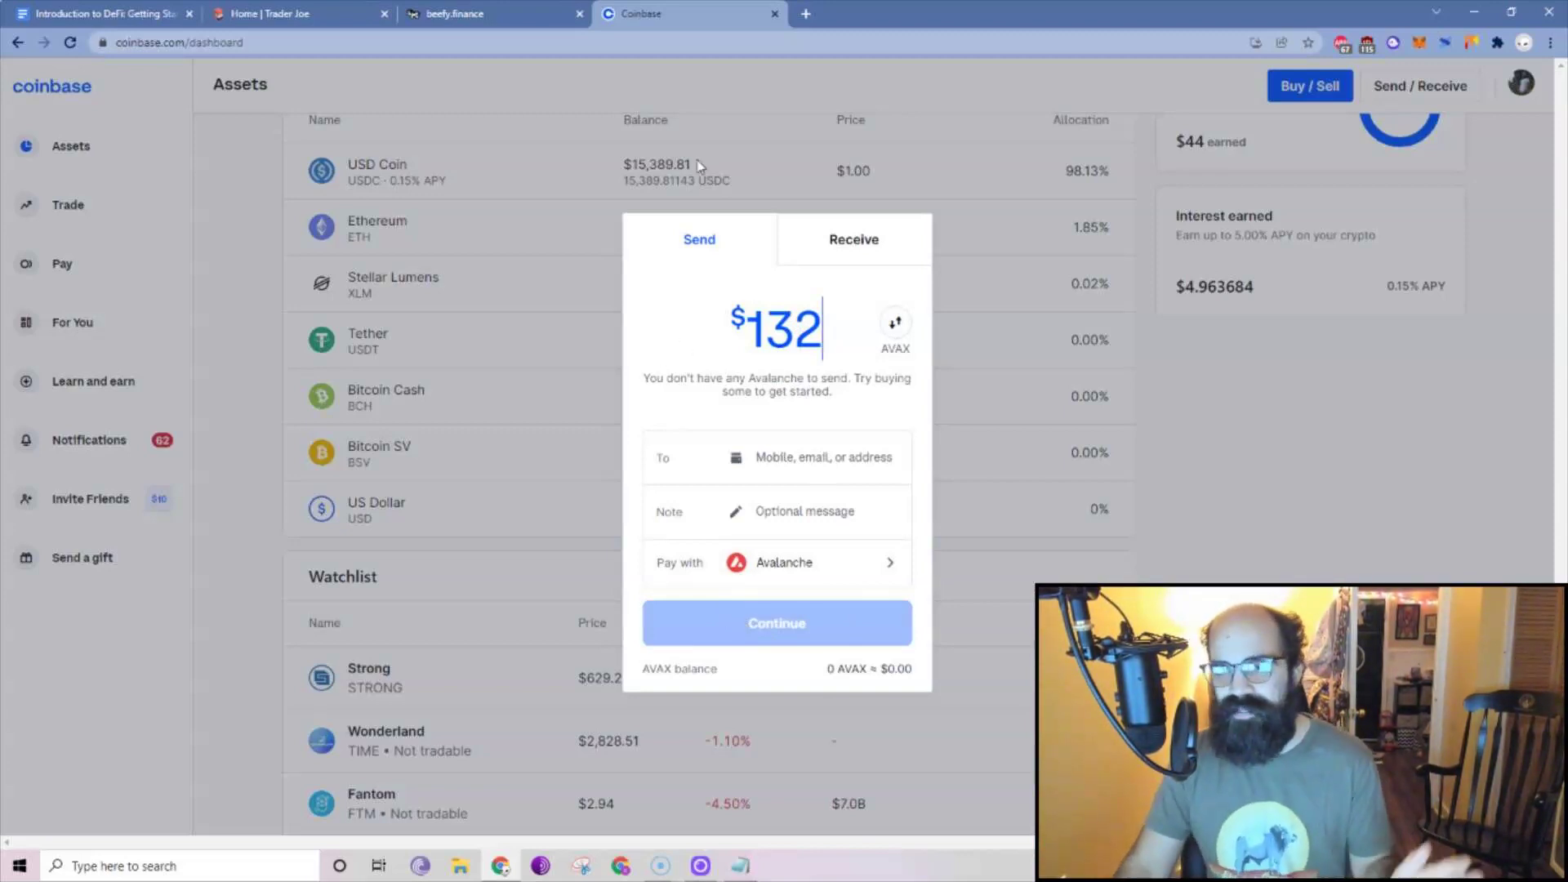
click(1291, 196)
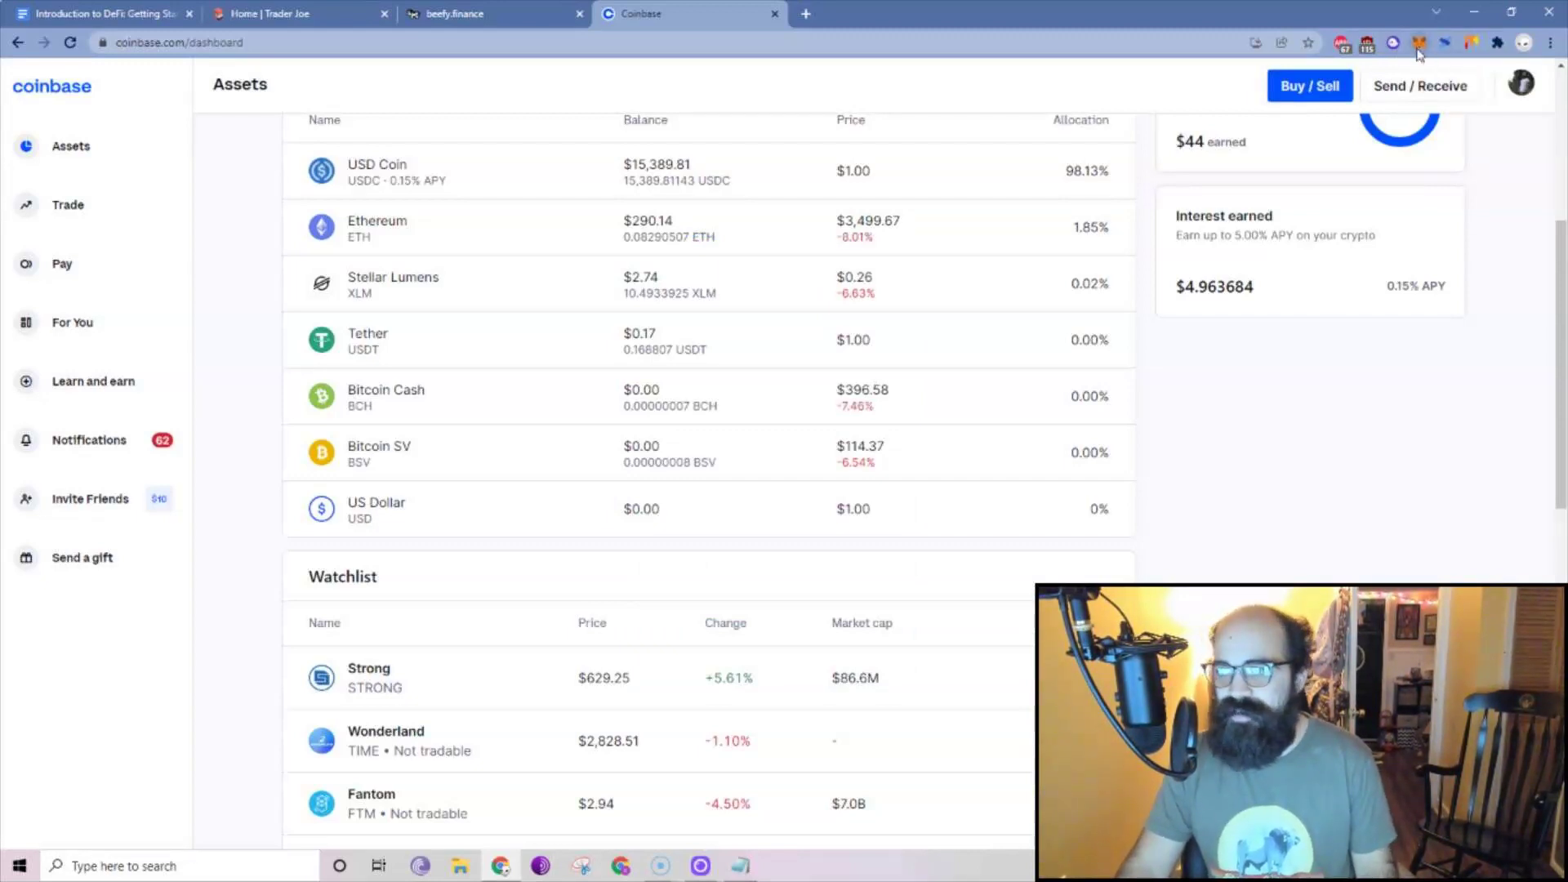
click(1419, 45)
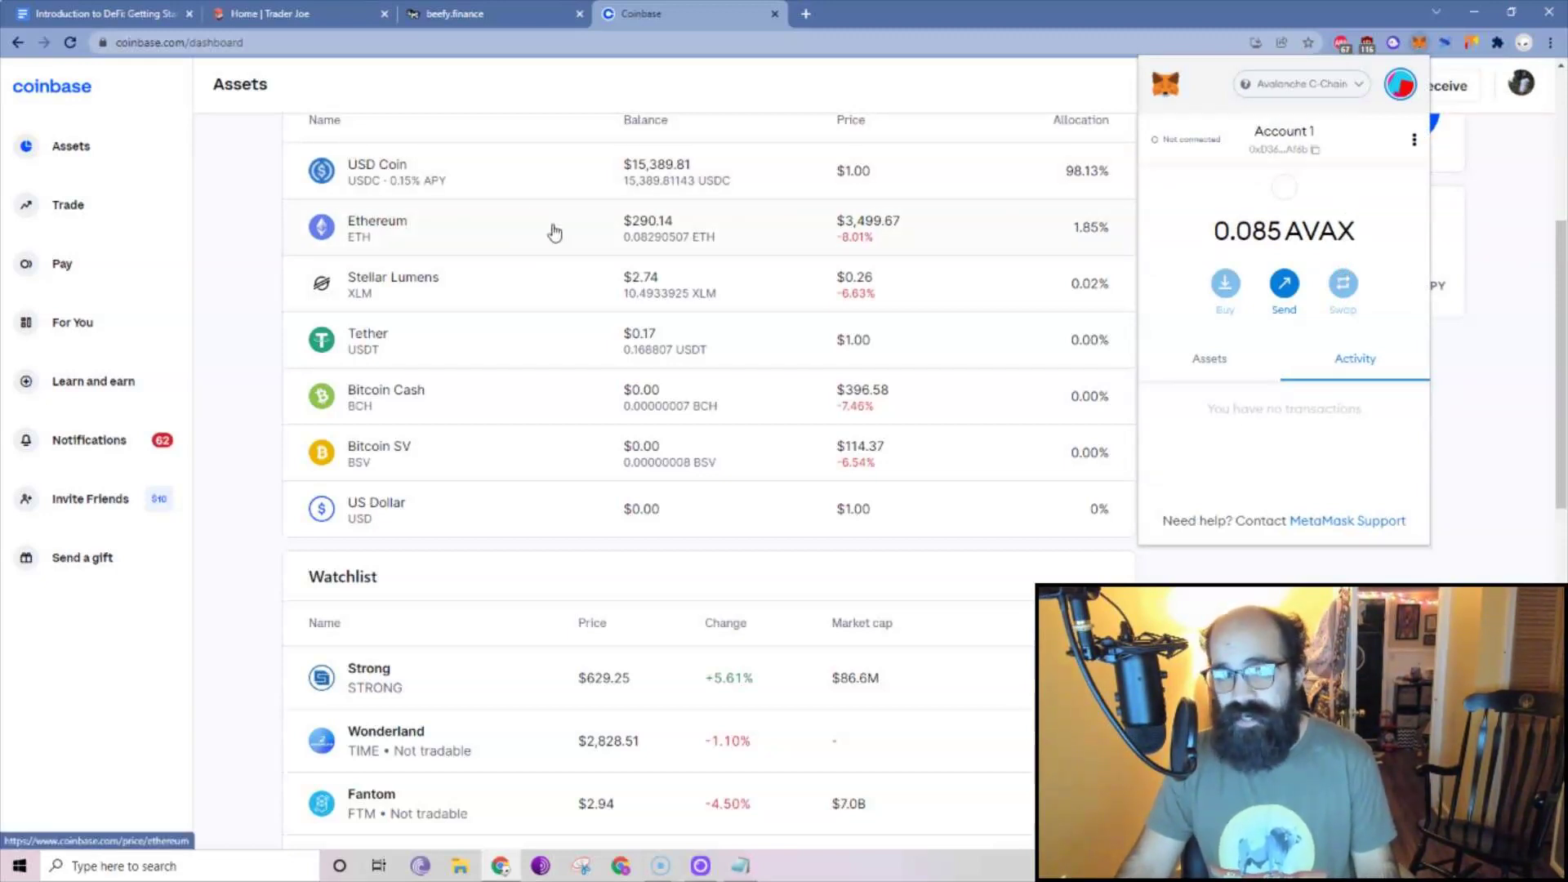
click(263, 8)
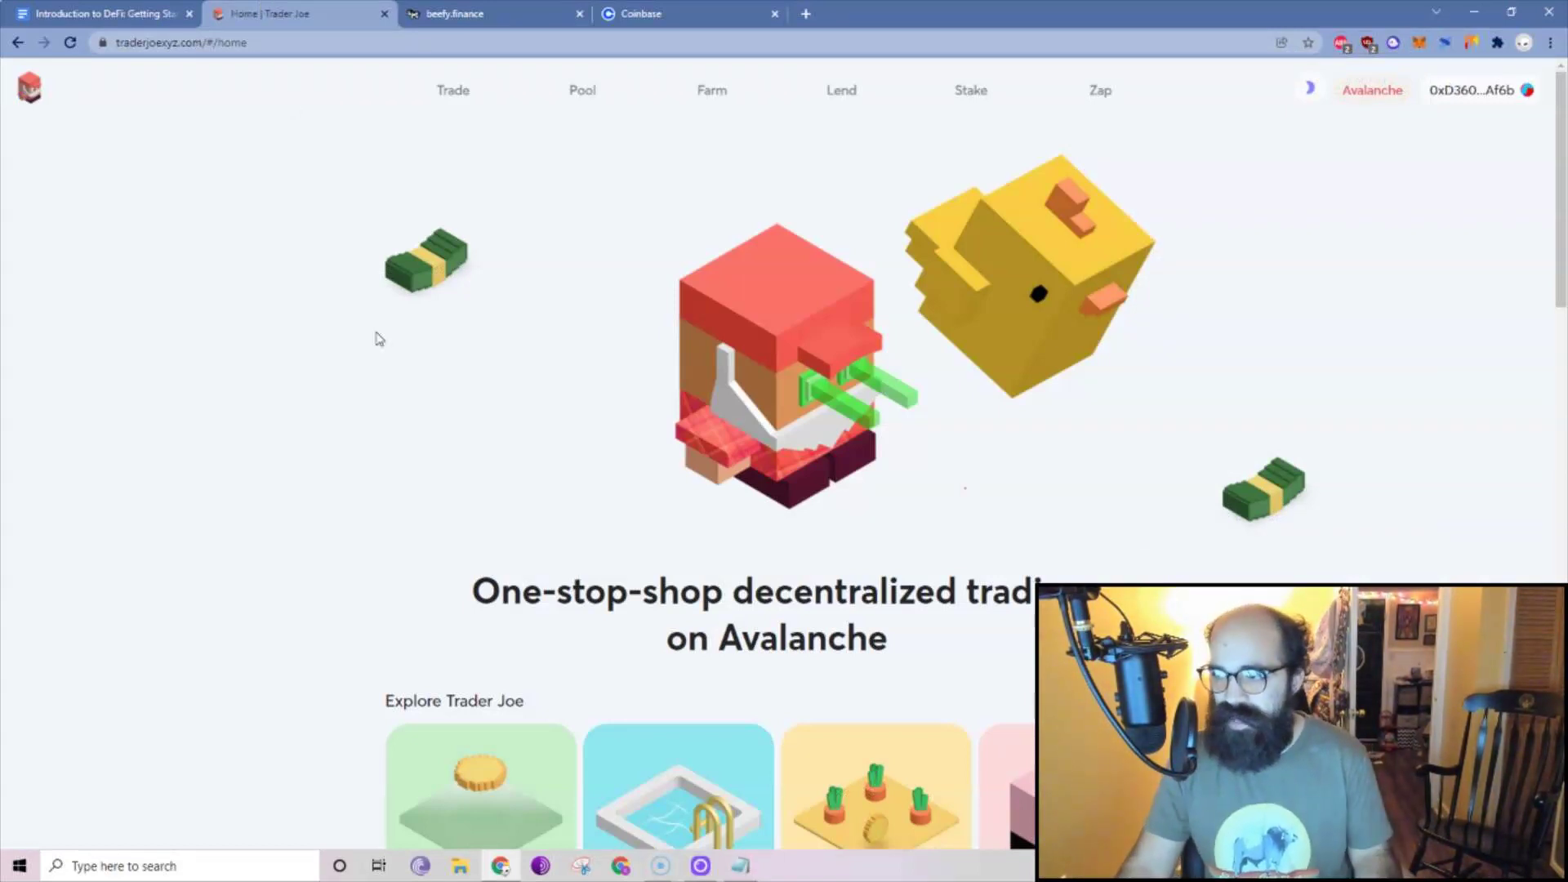
On Trader Joe's Trade page, choose TIME as the token to receive for AVAX.
click(441, 95)
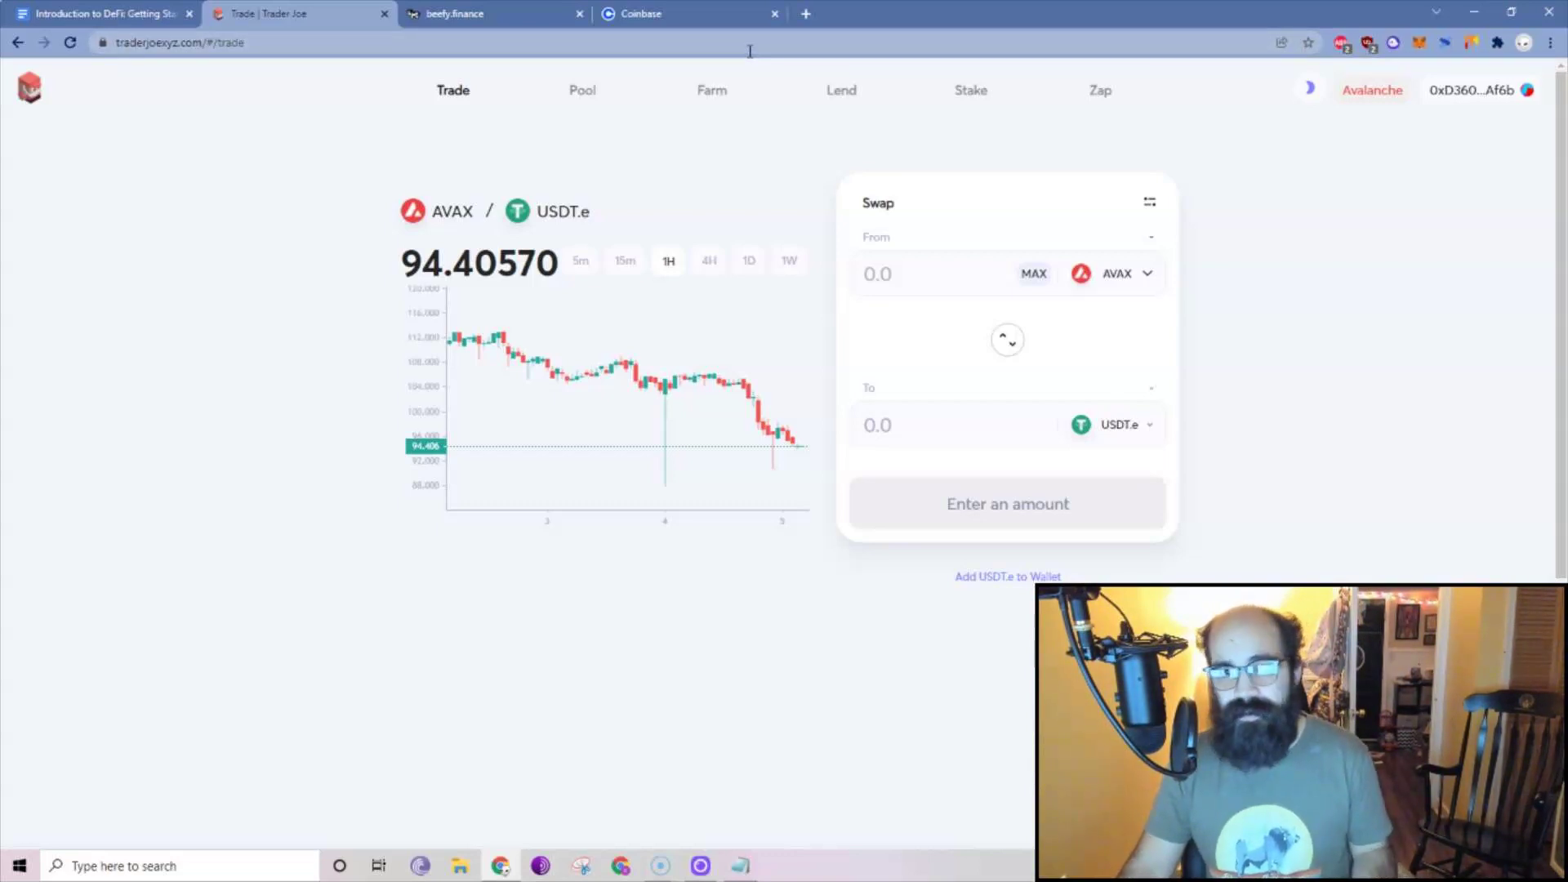
click(1135, 431)
text(time)
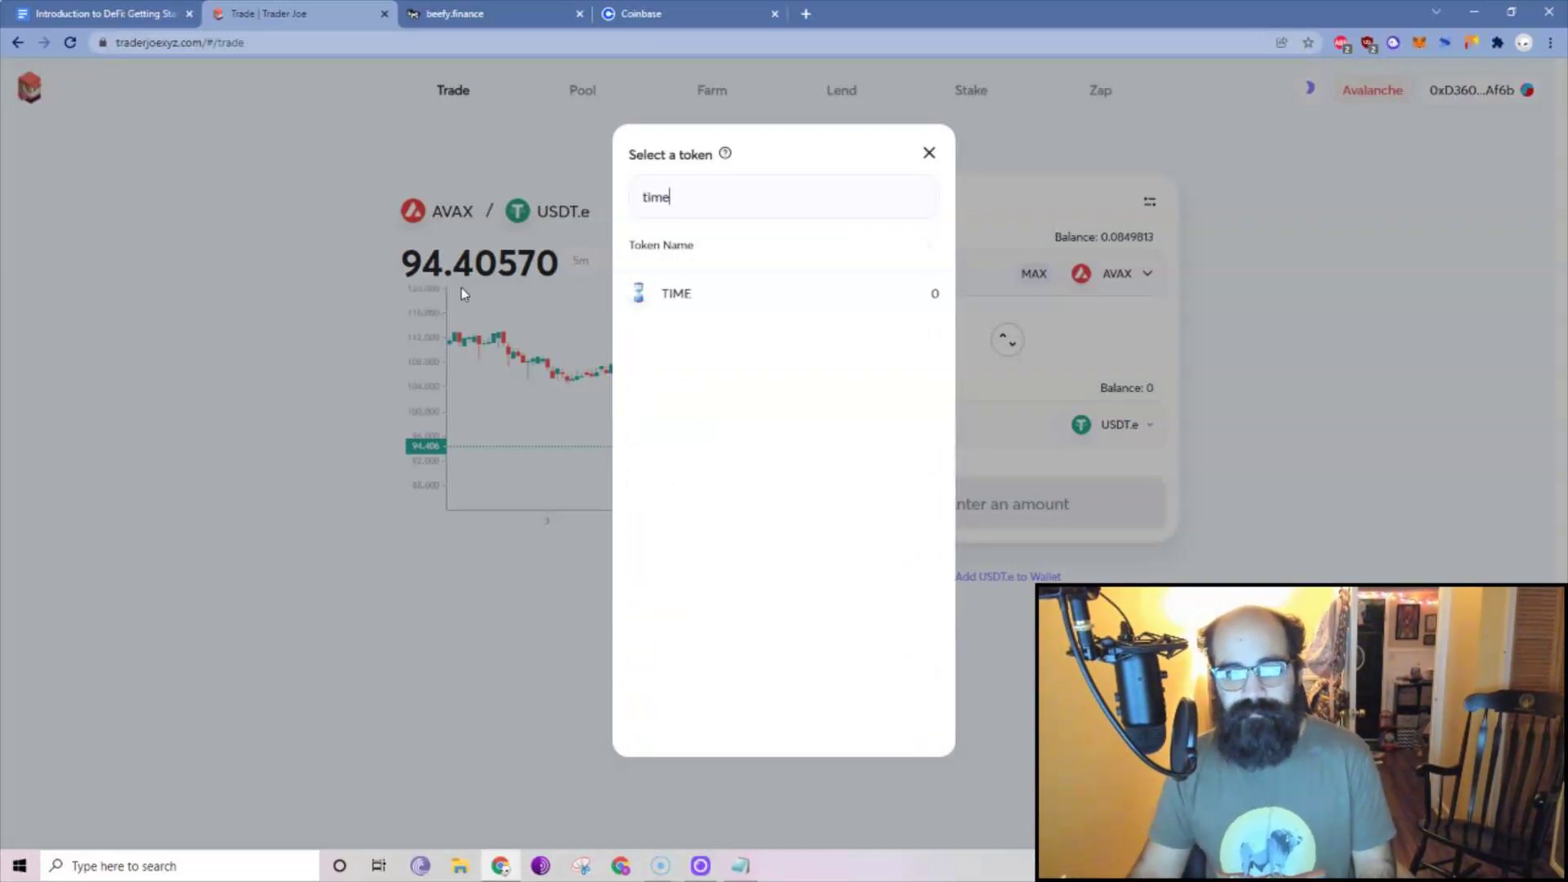
click(703, 293)
Set the swap amount to 0.07 AVAX, then start a new browser tab.
click(1034, 274)
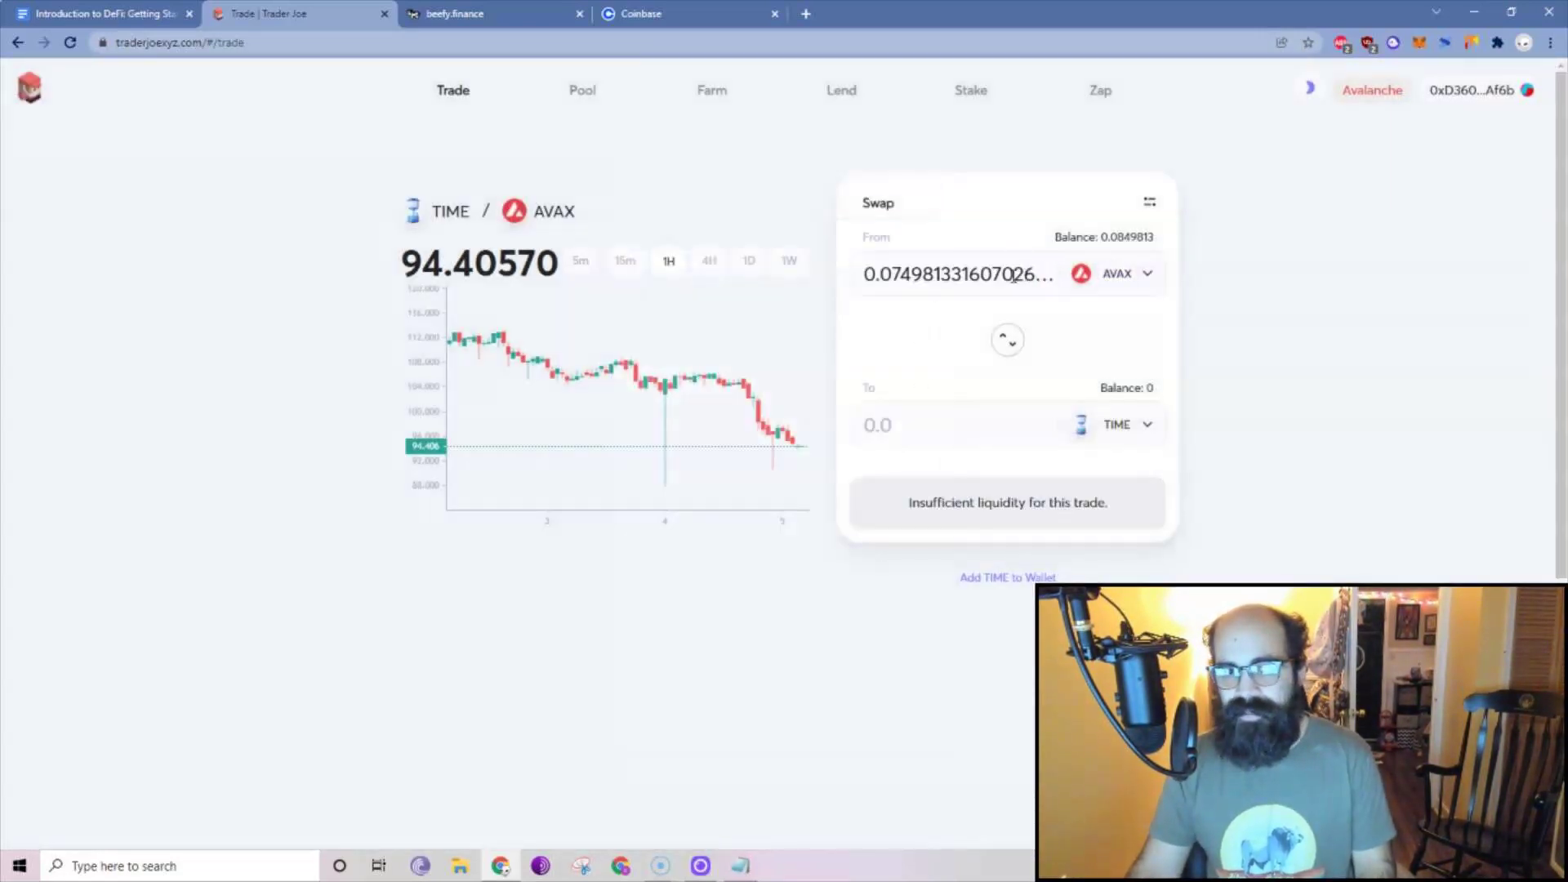
drag(902, 275, 1239, 294)
key(BackSpace)
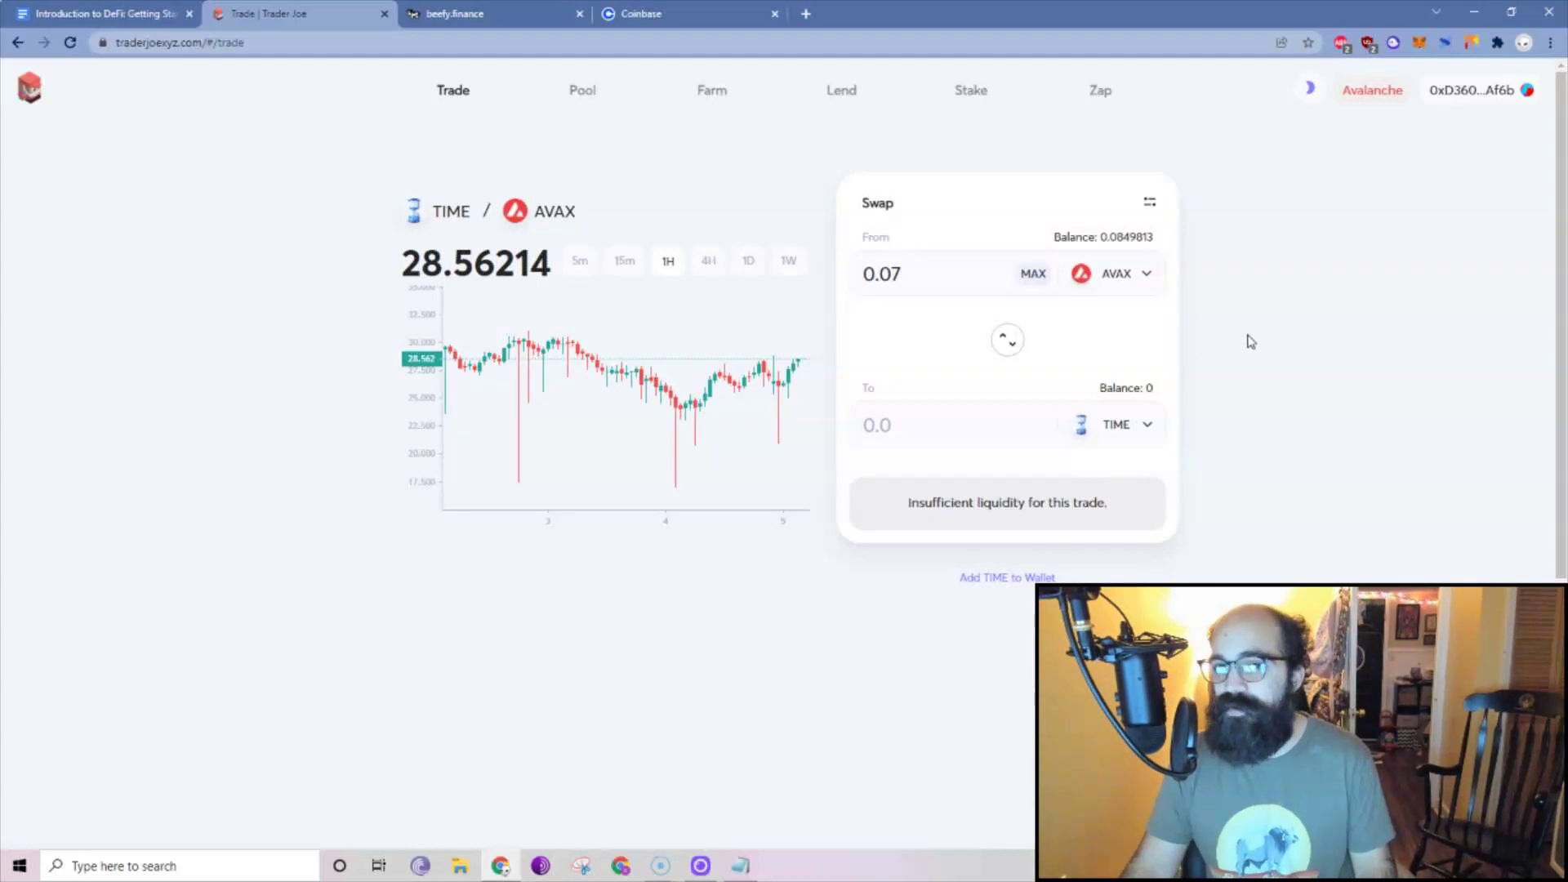
click(807, 14)
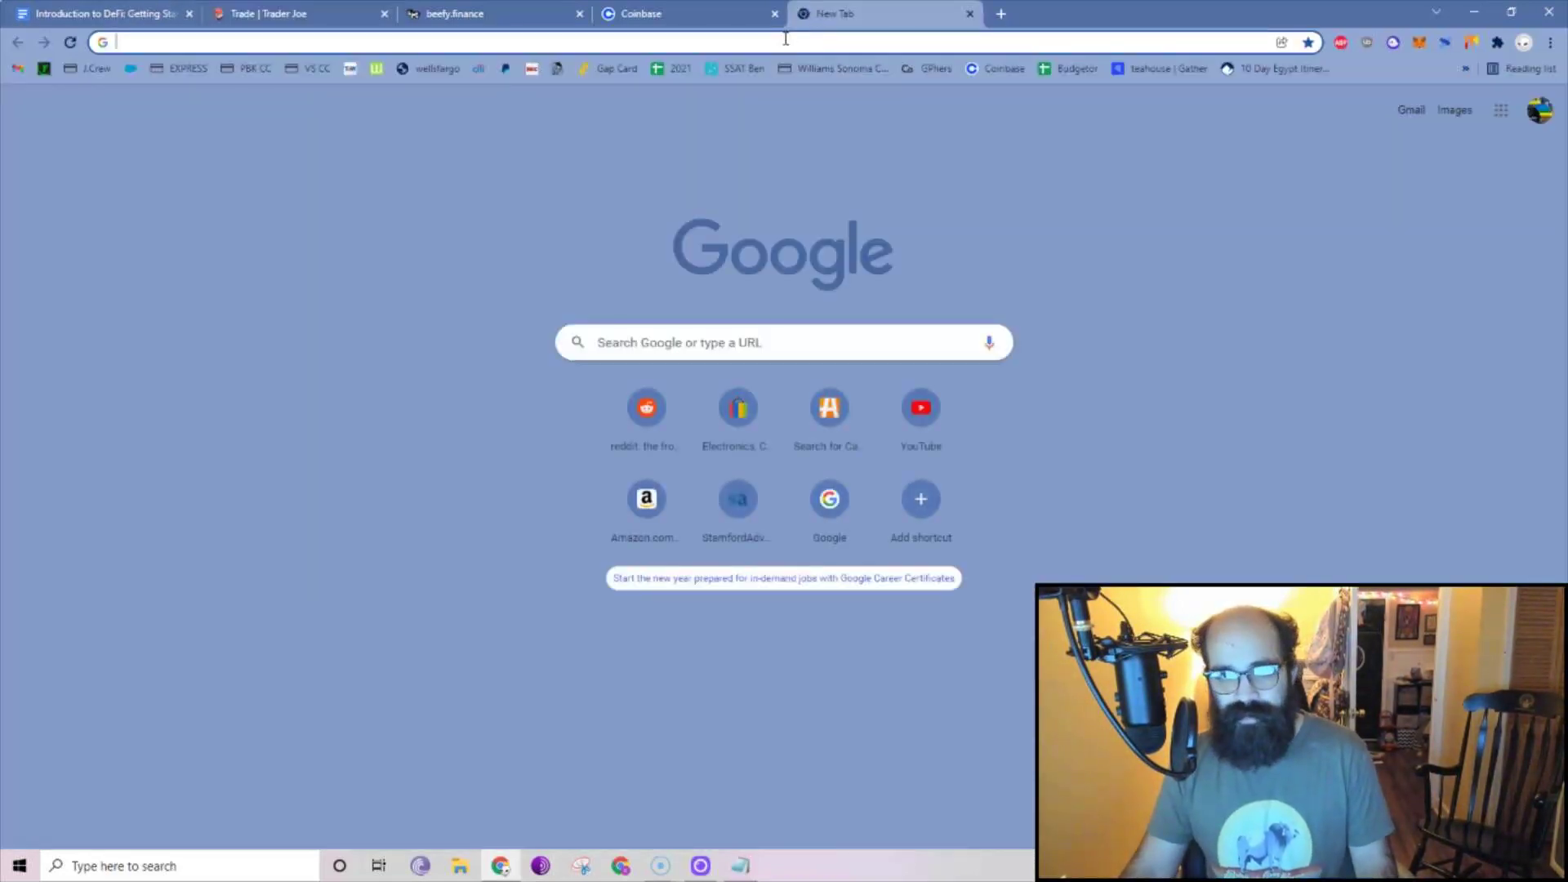
Go to DeFi Llama and bring up its list of chains ranked by TVL.
text(defi)
key(Return)
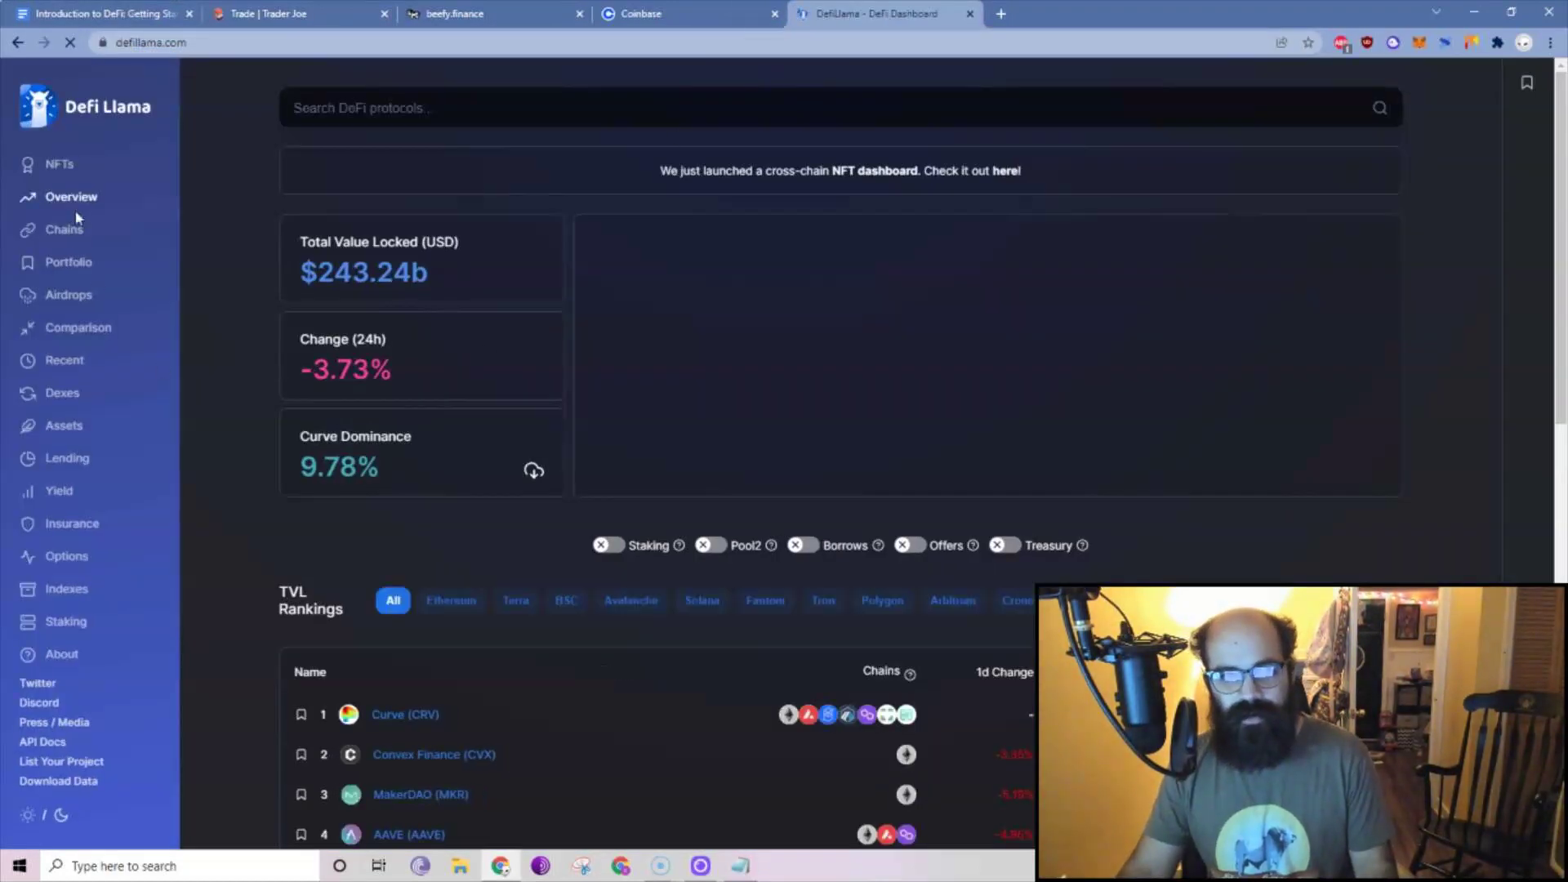
click(65, 229)
scroll(653, 409, down, 5)
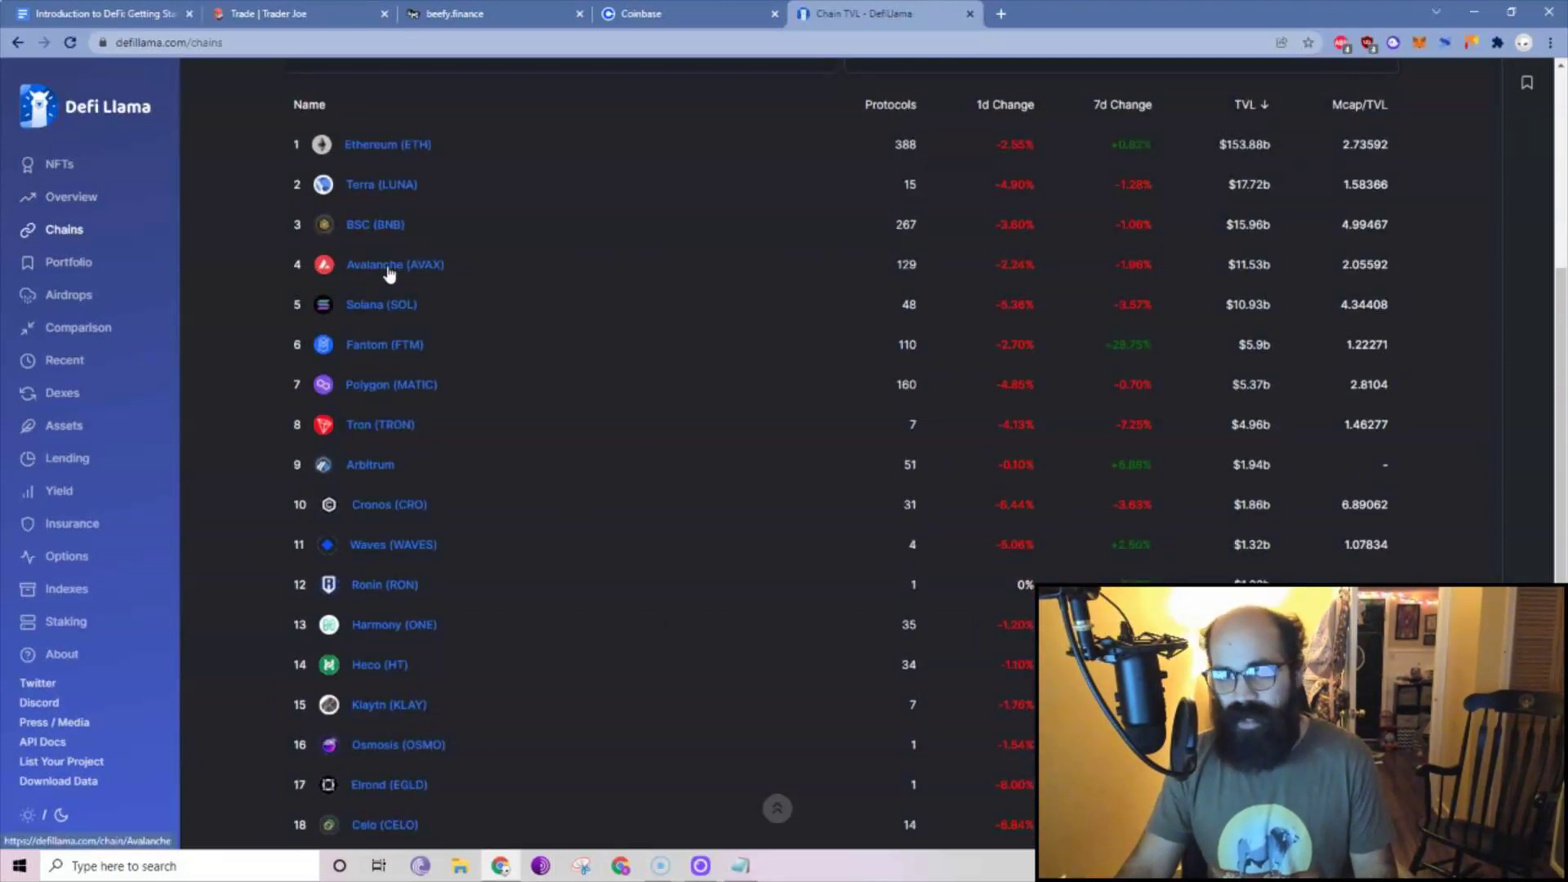
Open the Avalanche (AVAX) chain page and scroll its protocol TVL rankings, returning to the top.
click(390, 270)
scroll(469, 482, down, 5)
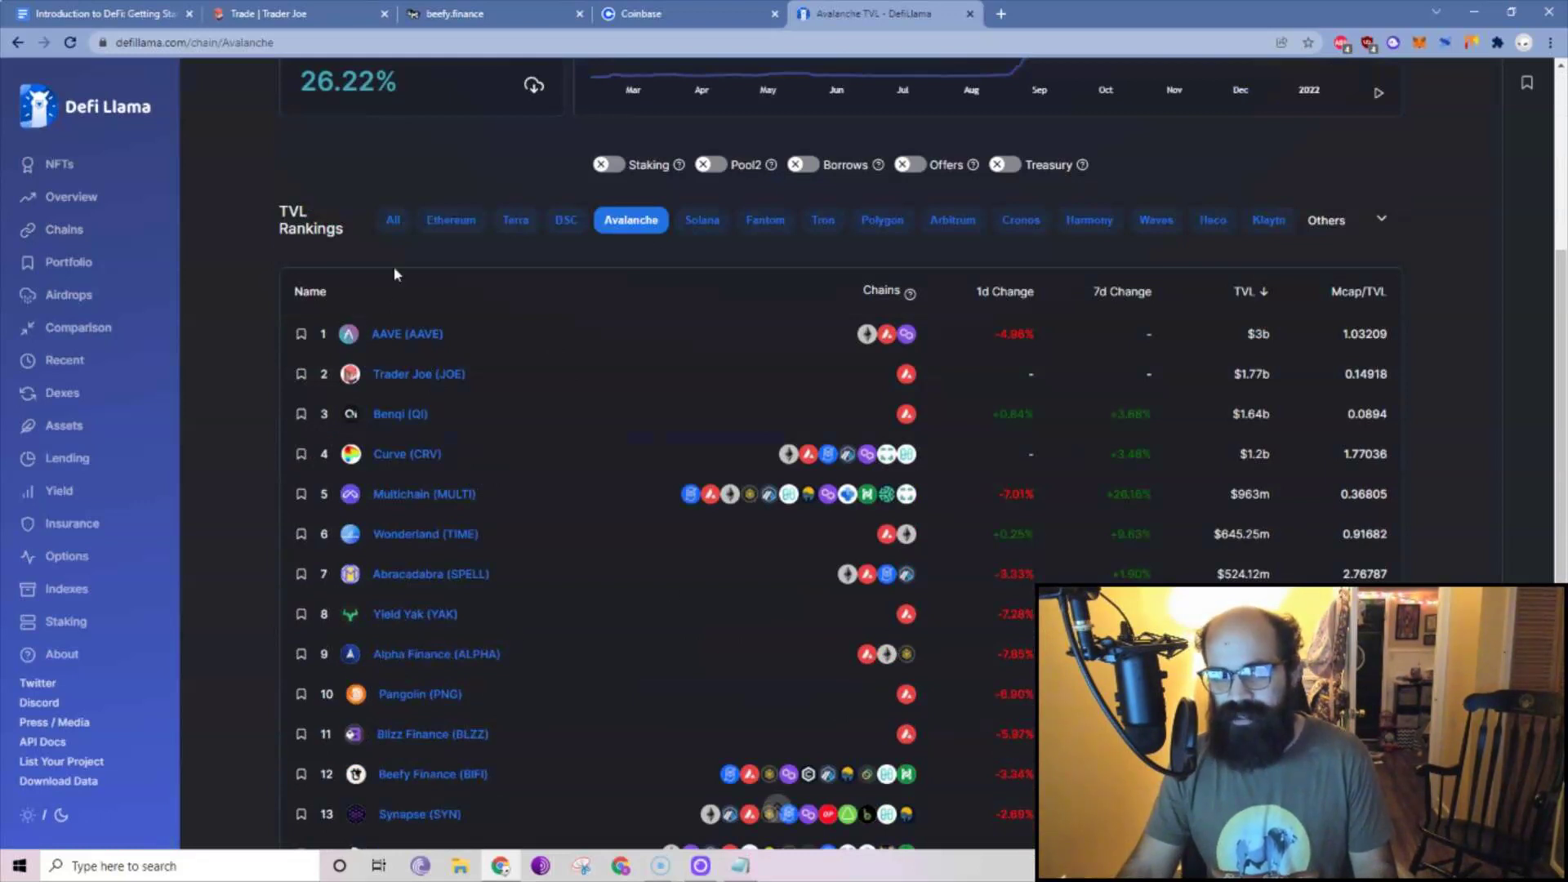
scroll(404, 371, down, 2)
scroll(620, 586, down, 2)
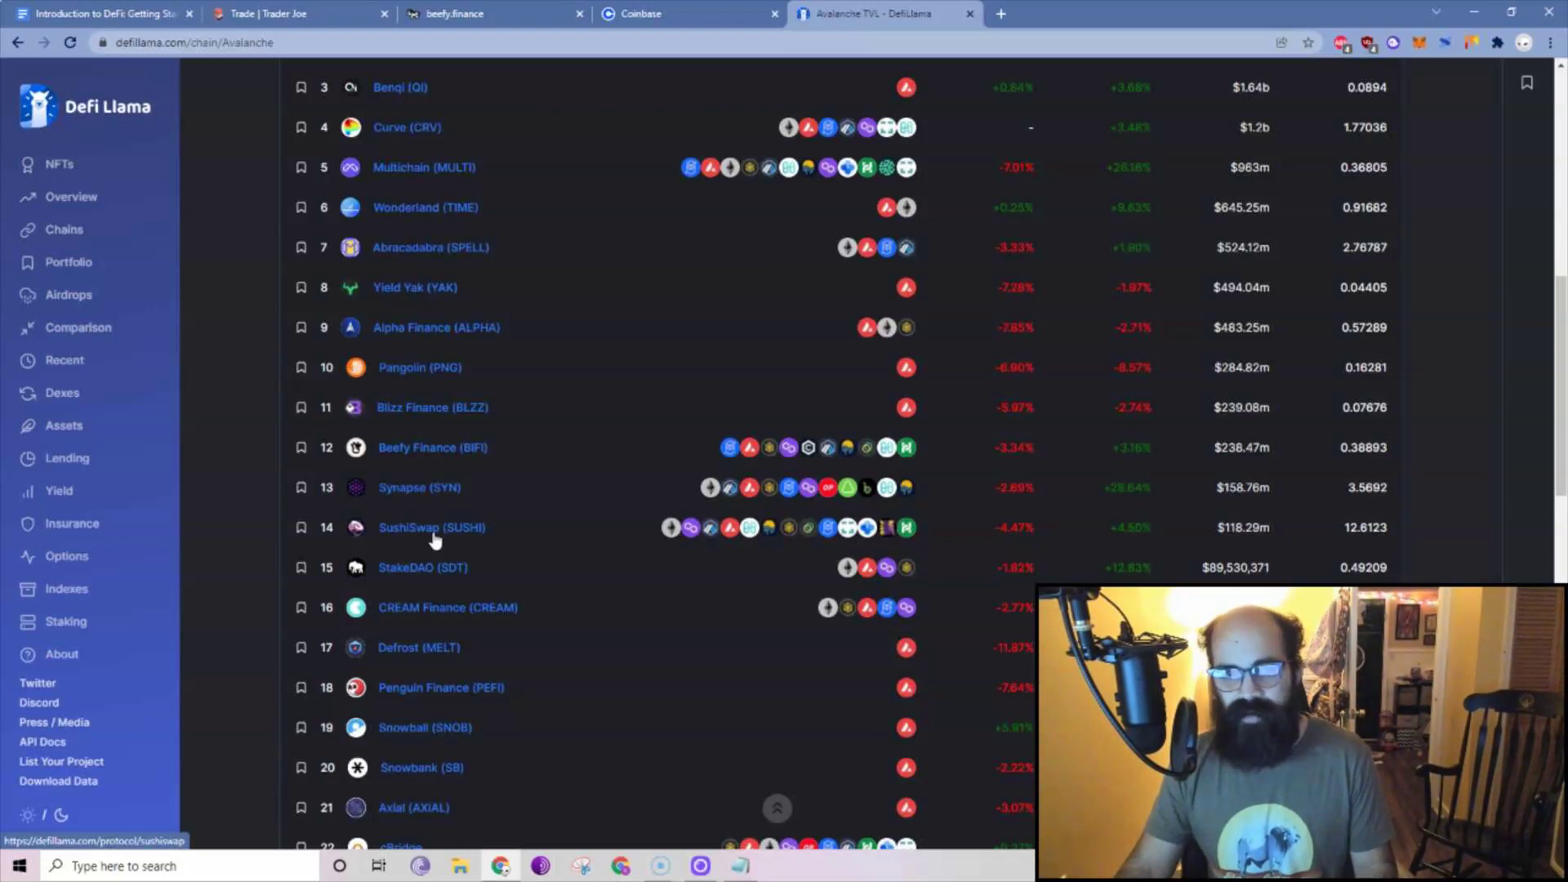
scroll(434, 539, down, 3)
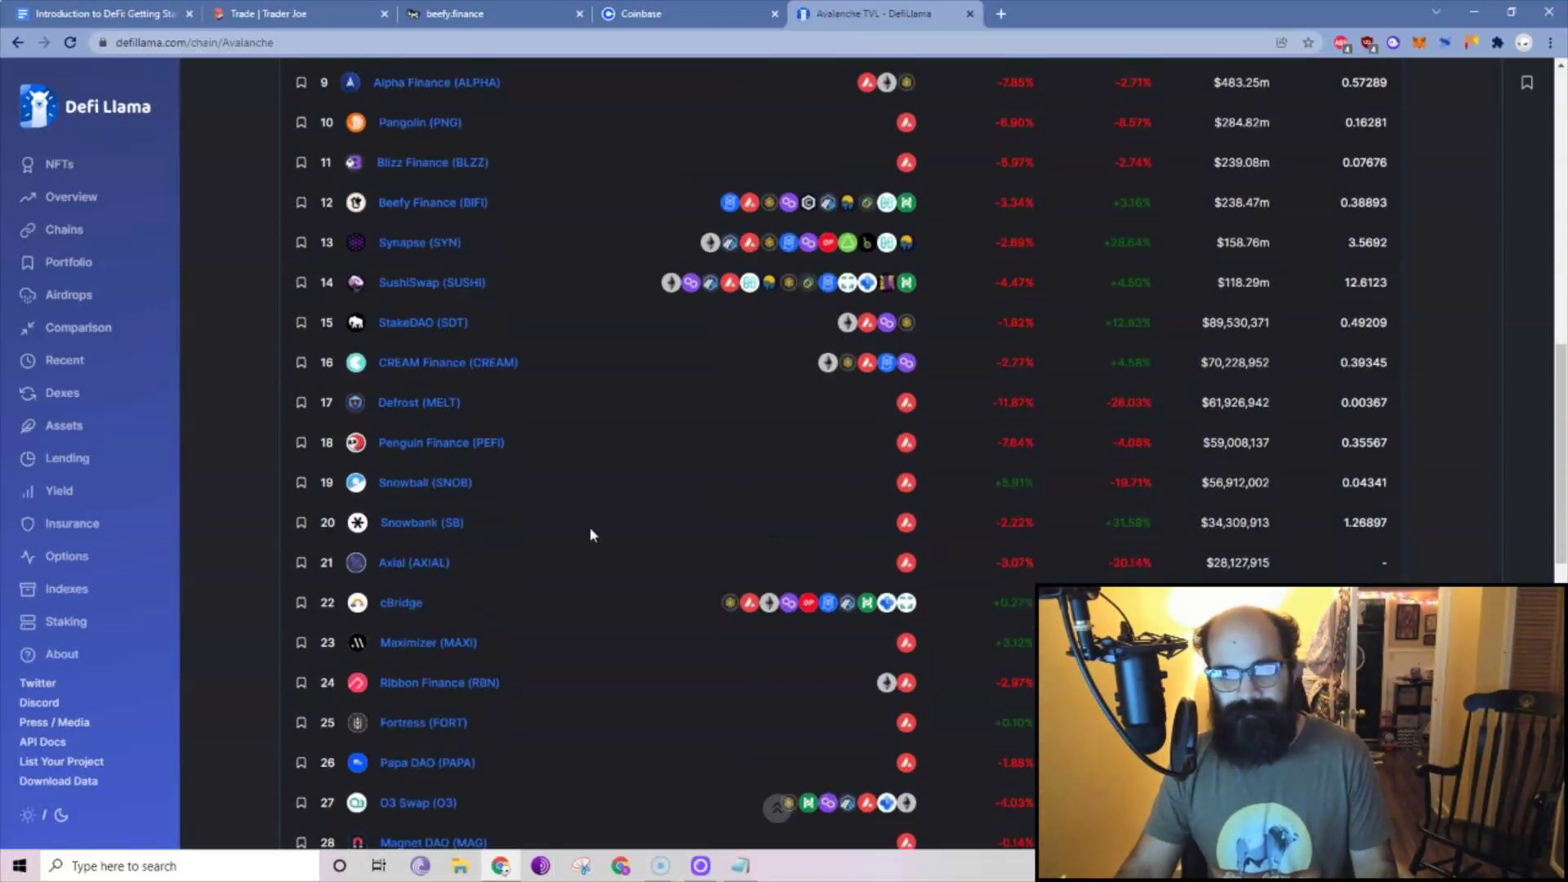
scroll(563, 535, down, 5)
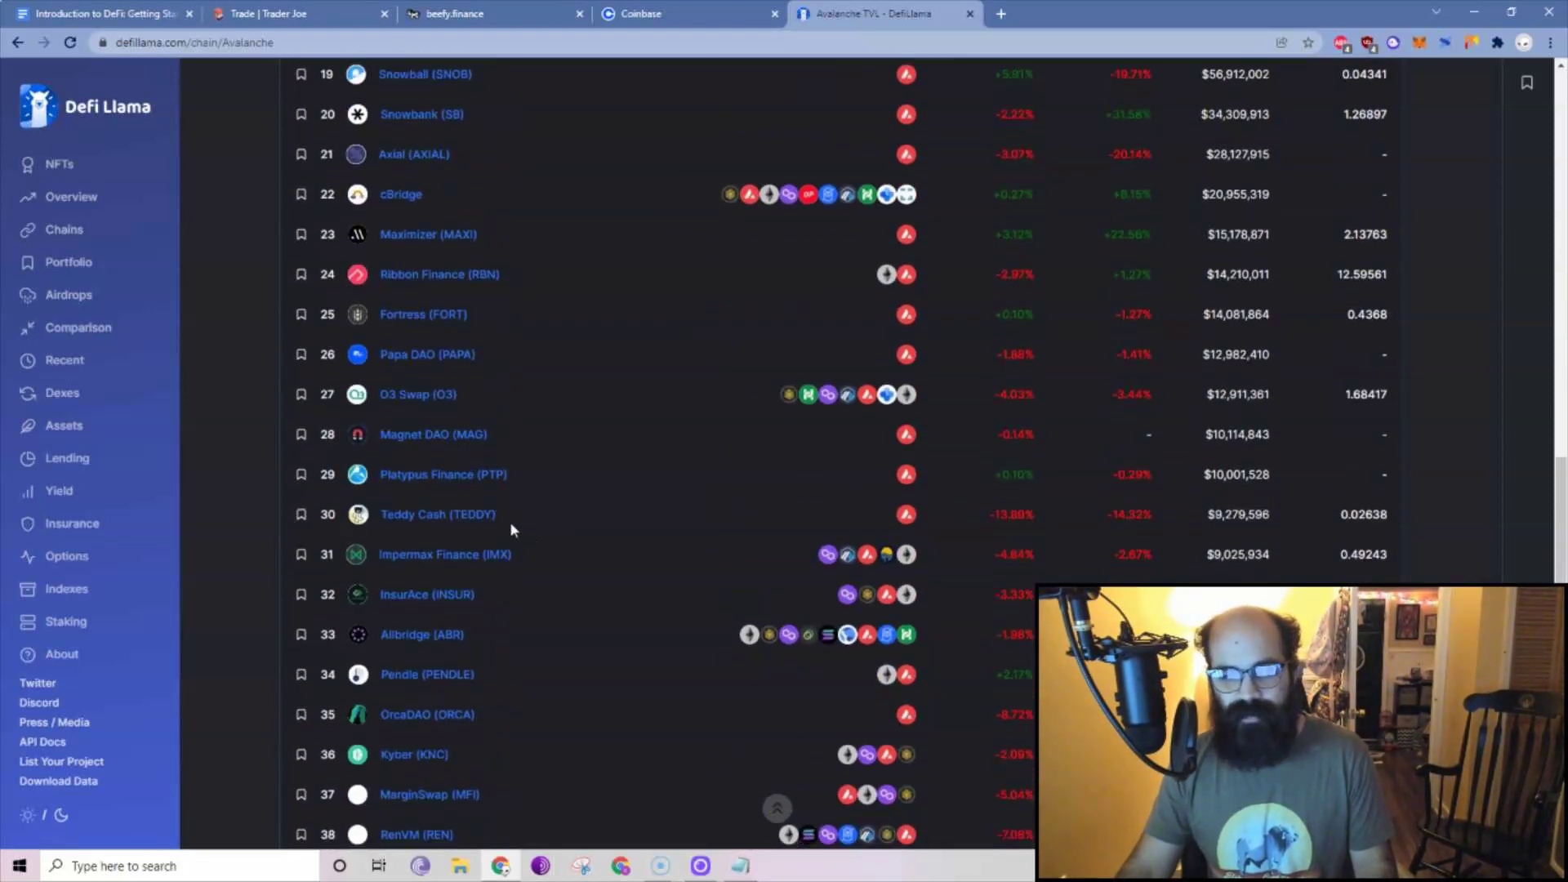
scroll(530, 529, up, 8)
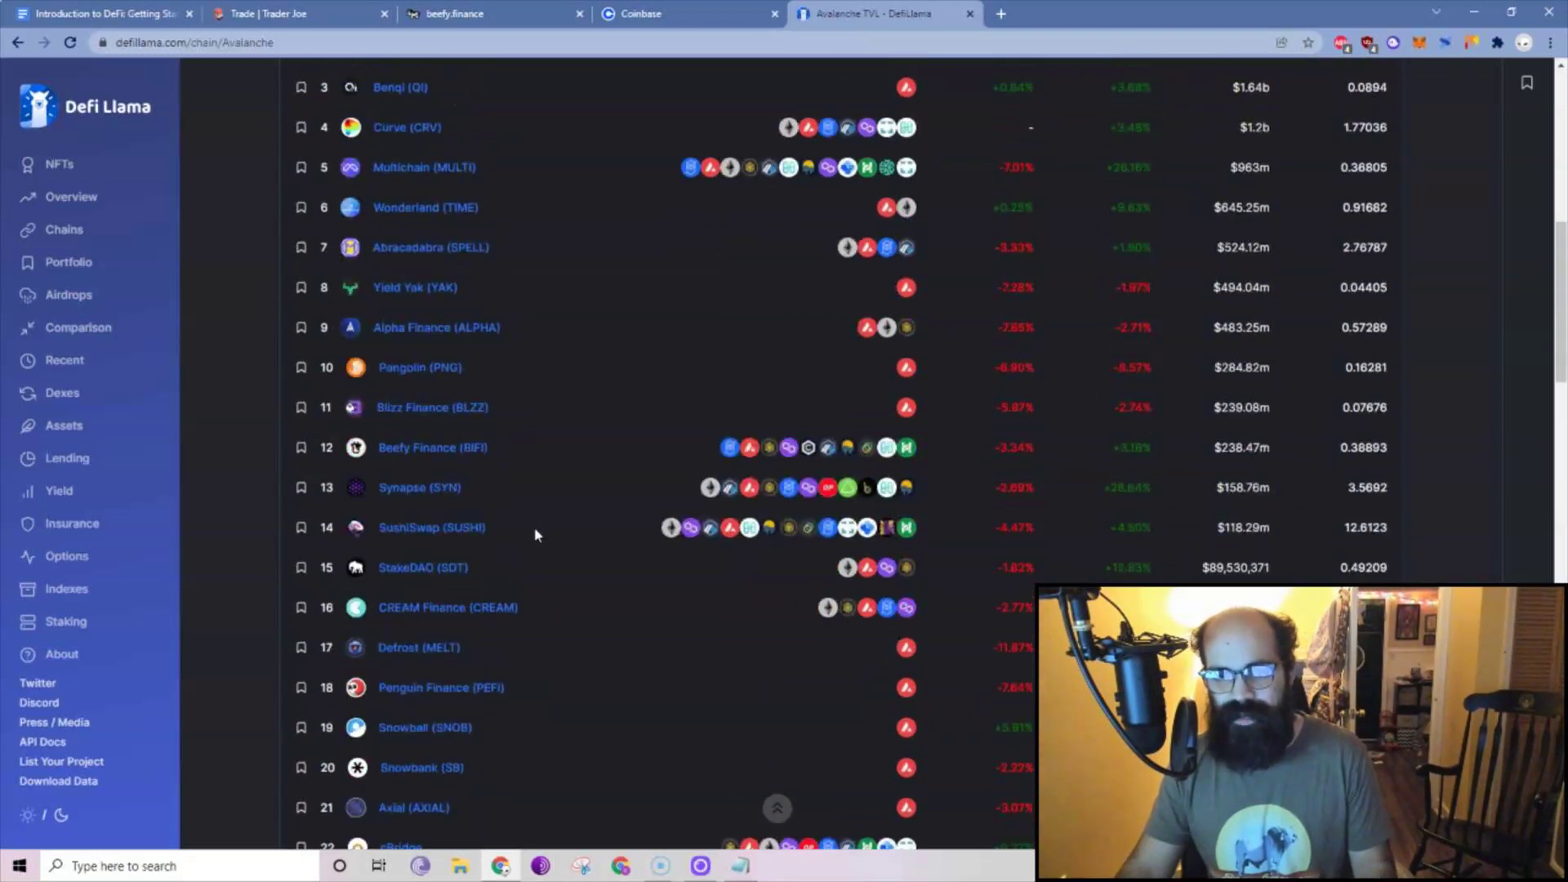
scroll(534, 527, up, 9)
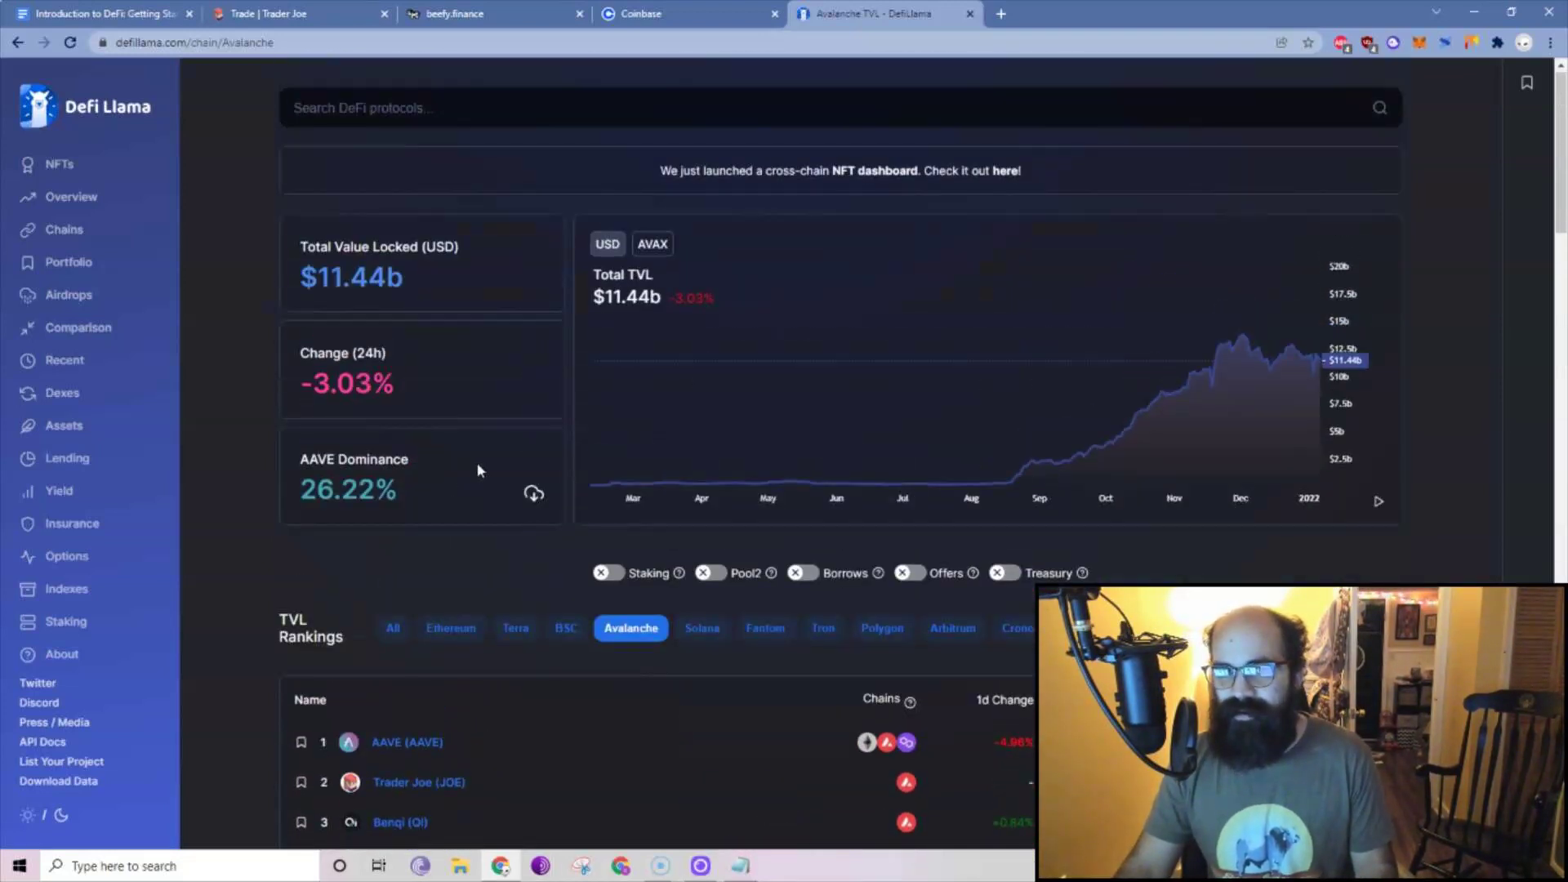